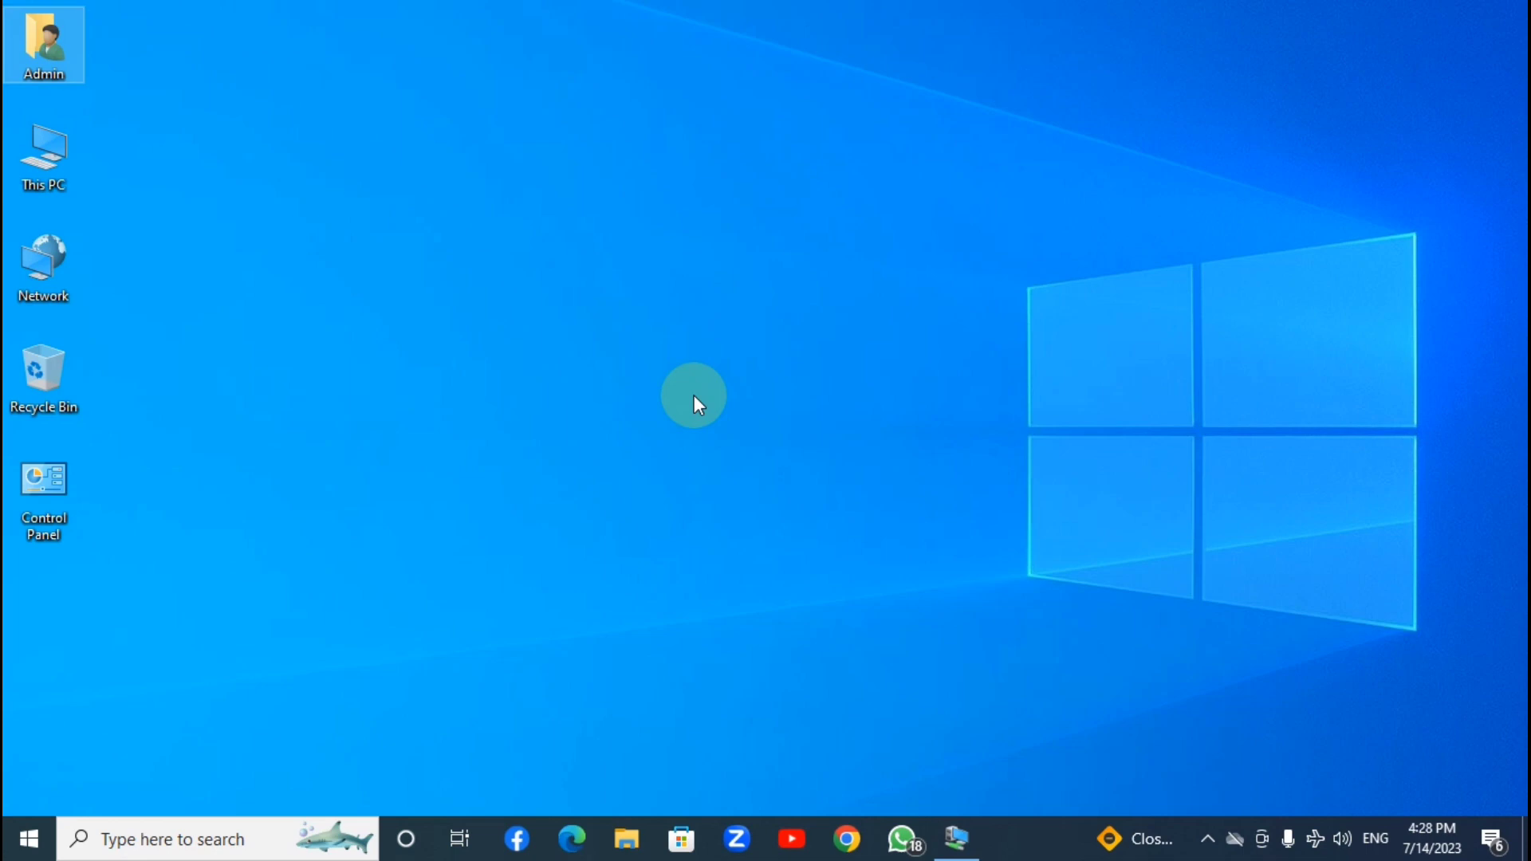
Search Windows for "firewall" to show the available firewall entries
key(super)
text(firewall)
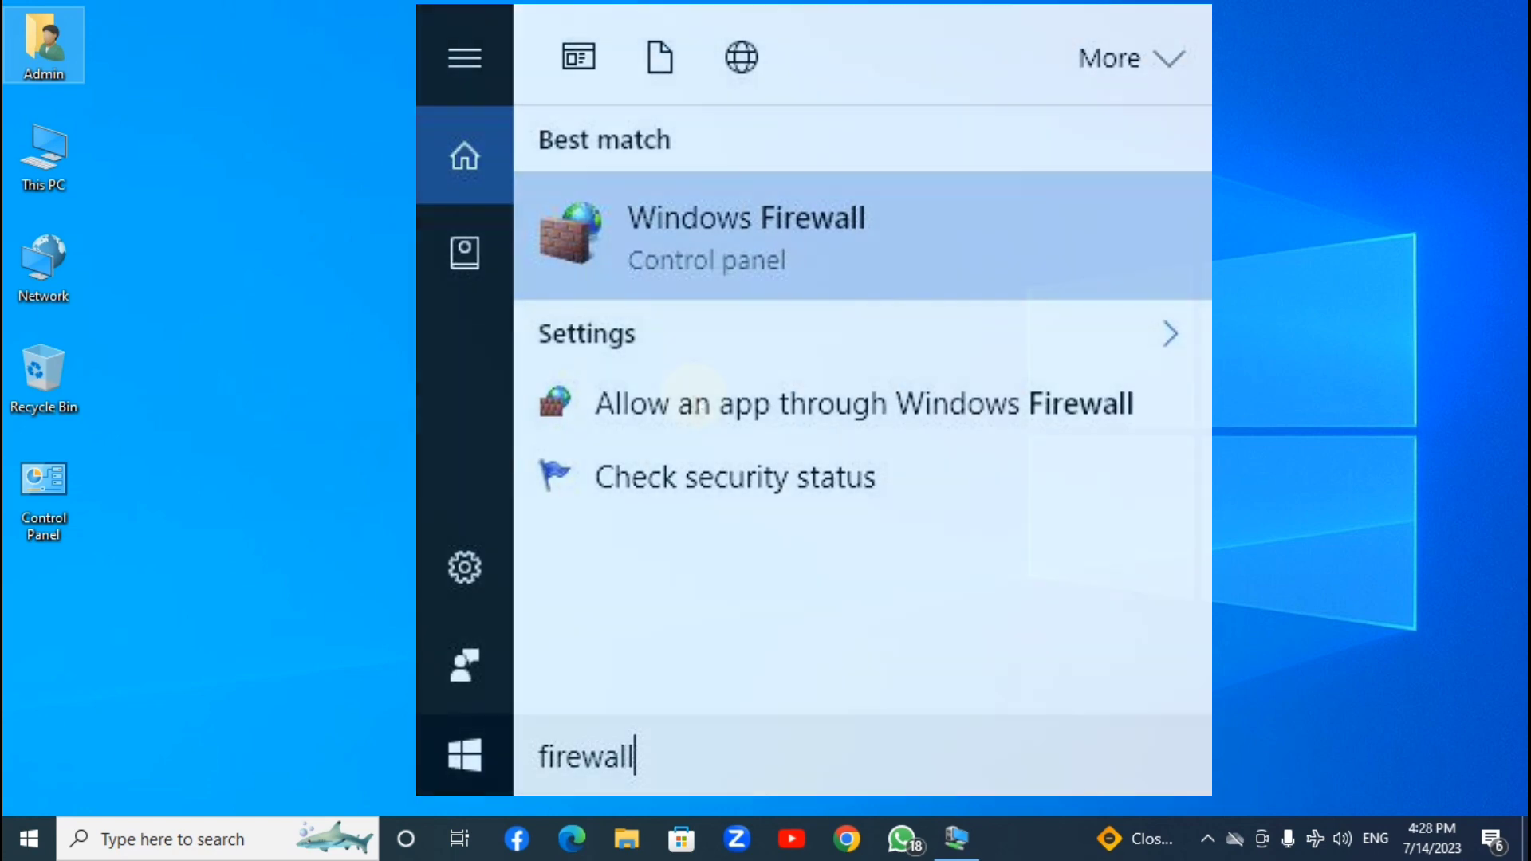
click(693, 399)
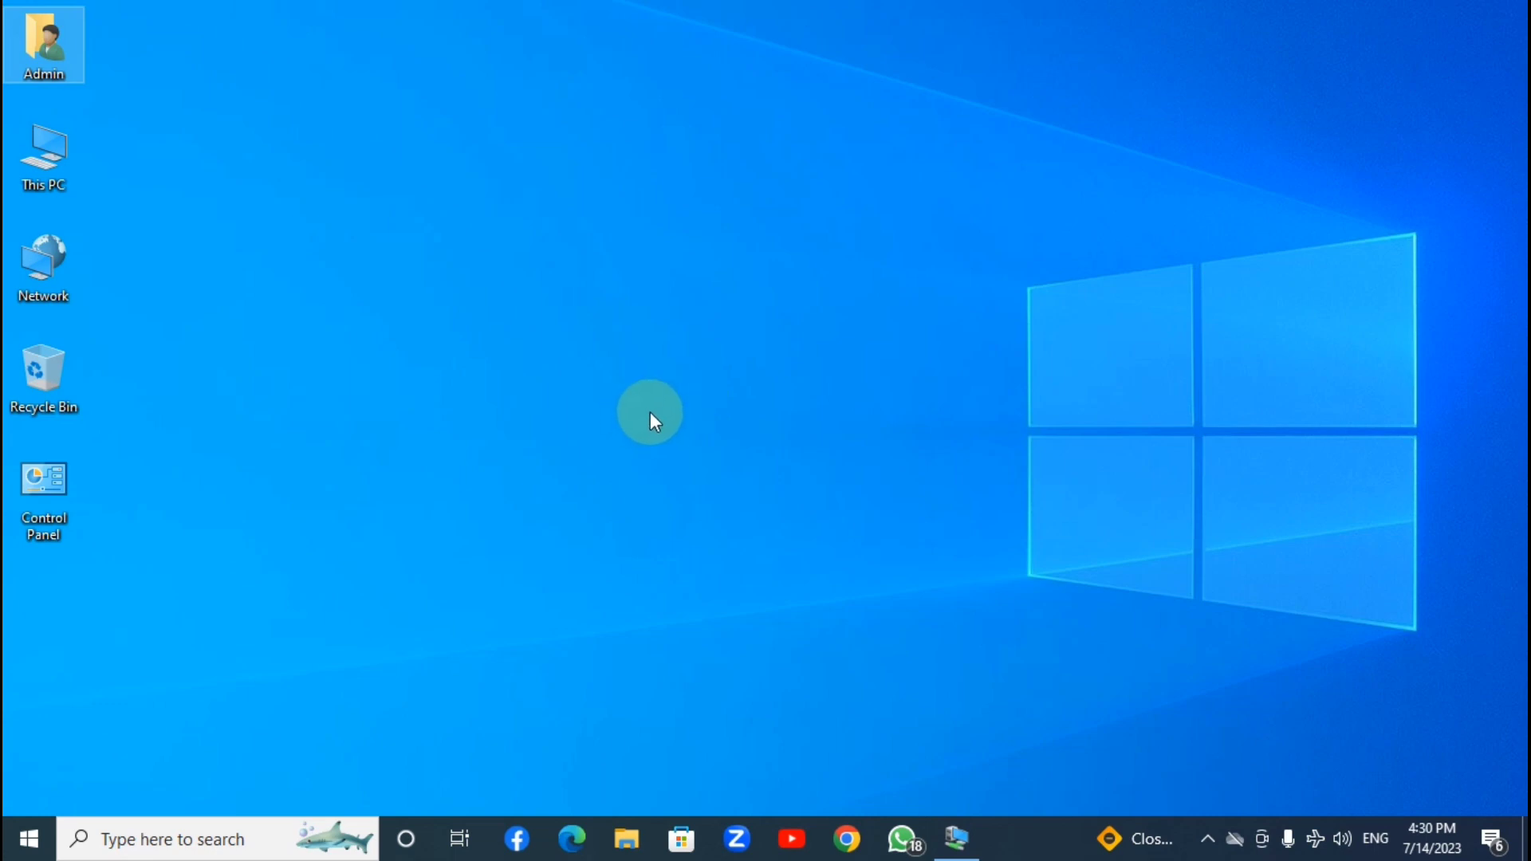
Open the host's Network Connections by running ncpa.cpl and maximize the window
key(super+r)
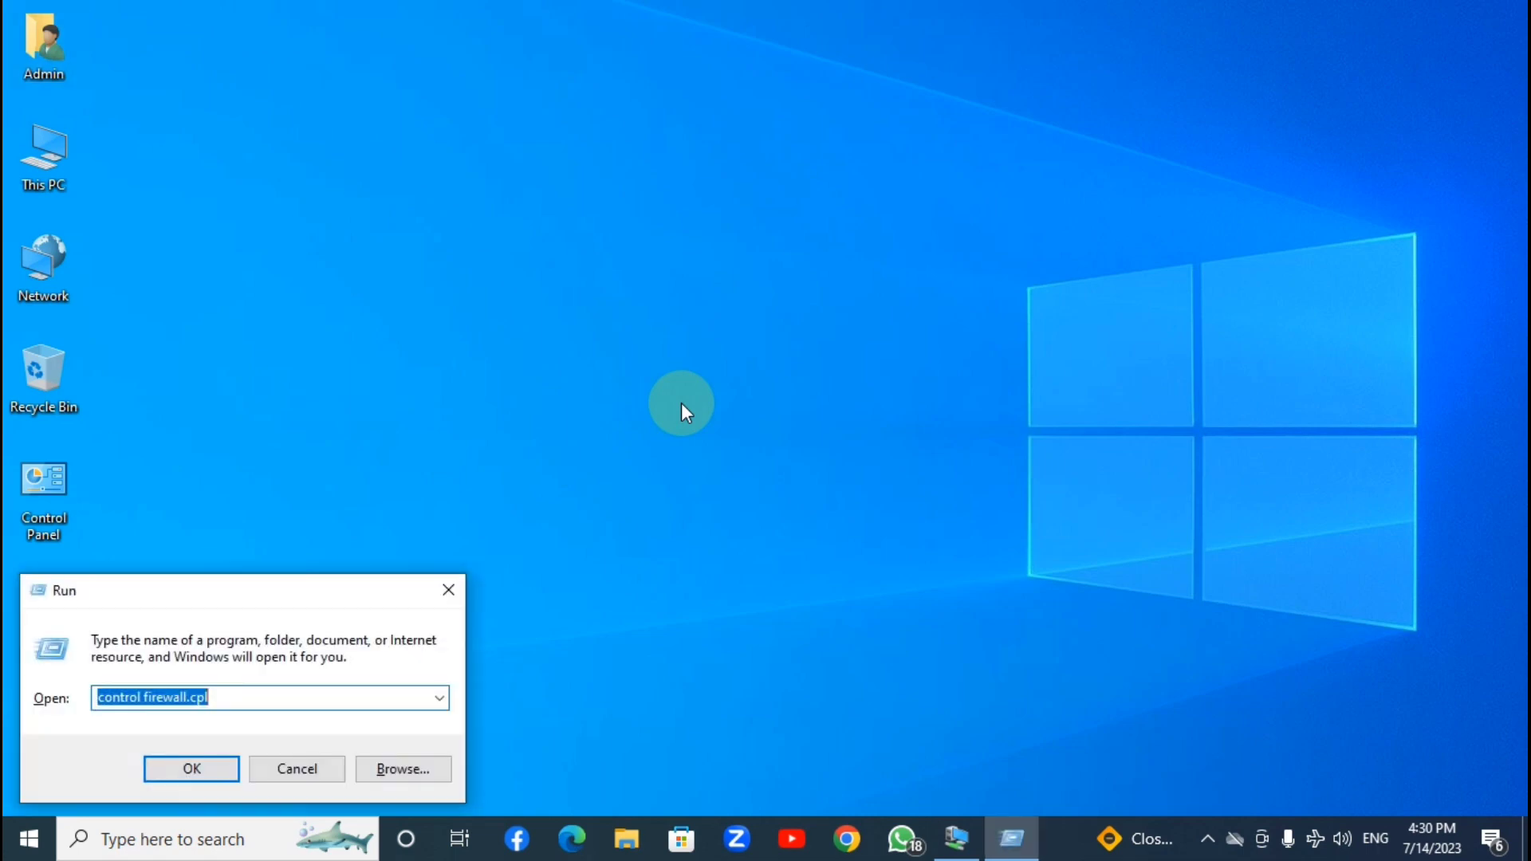
key(Down)
key(Down)
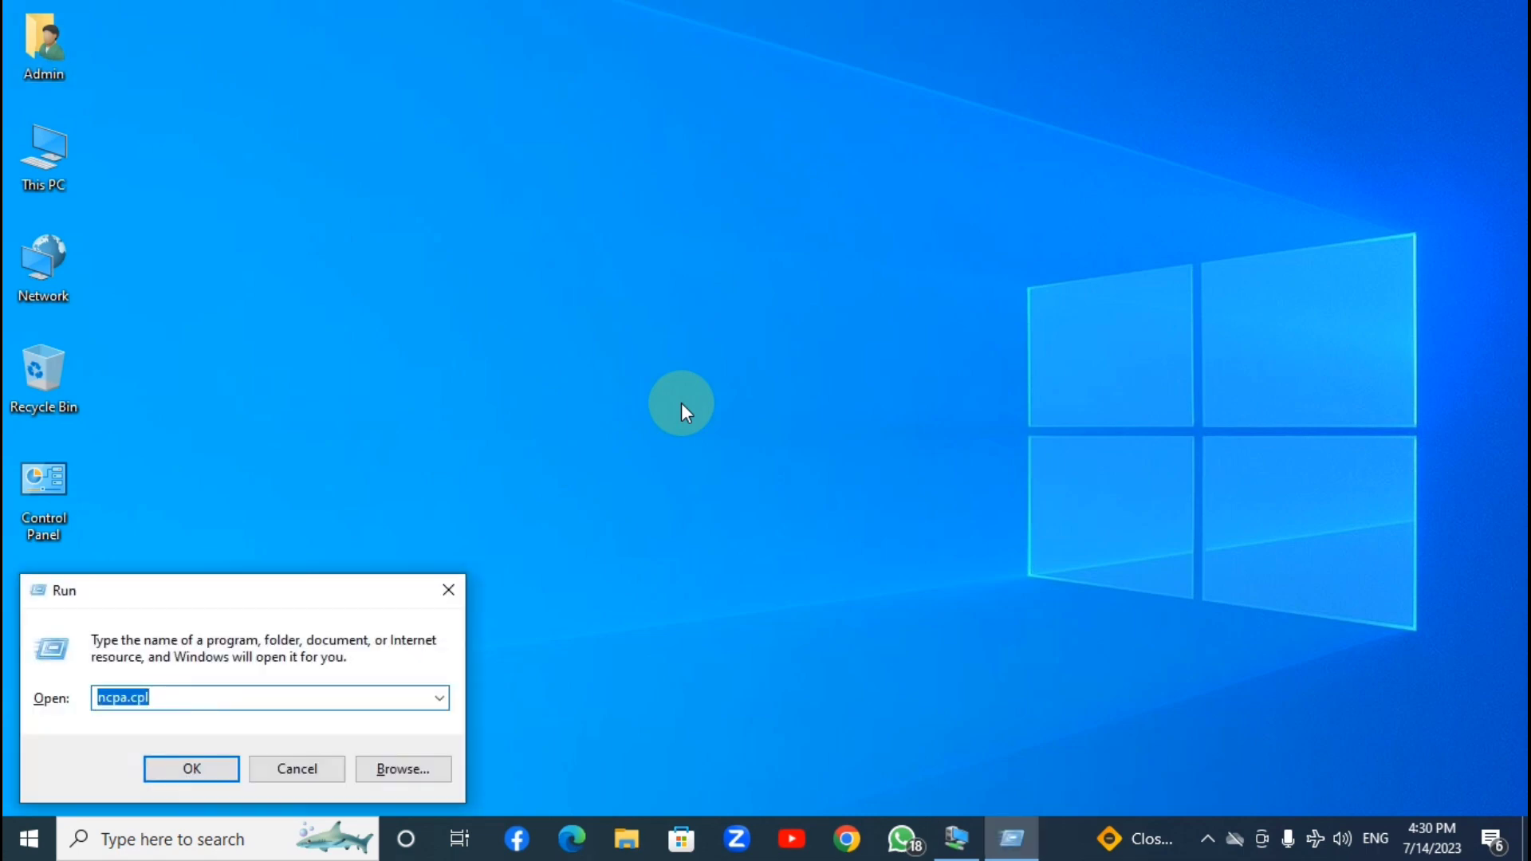
key(Return)
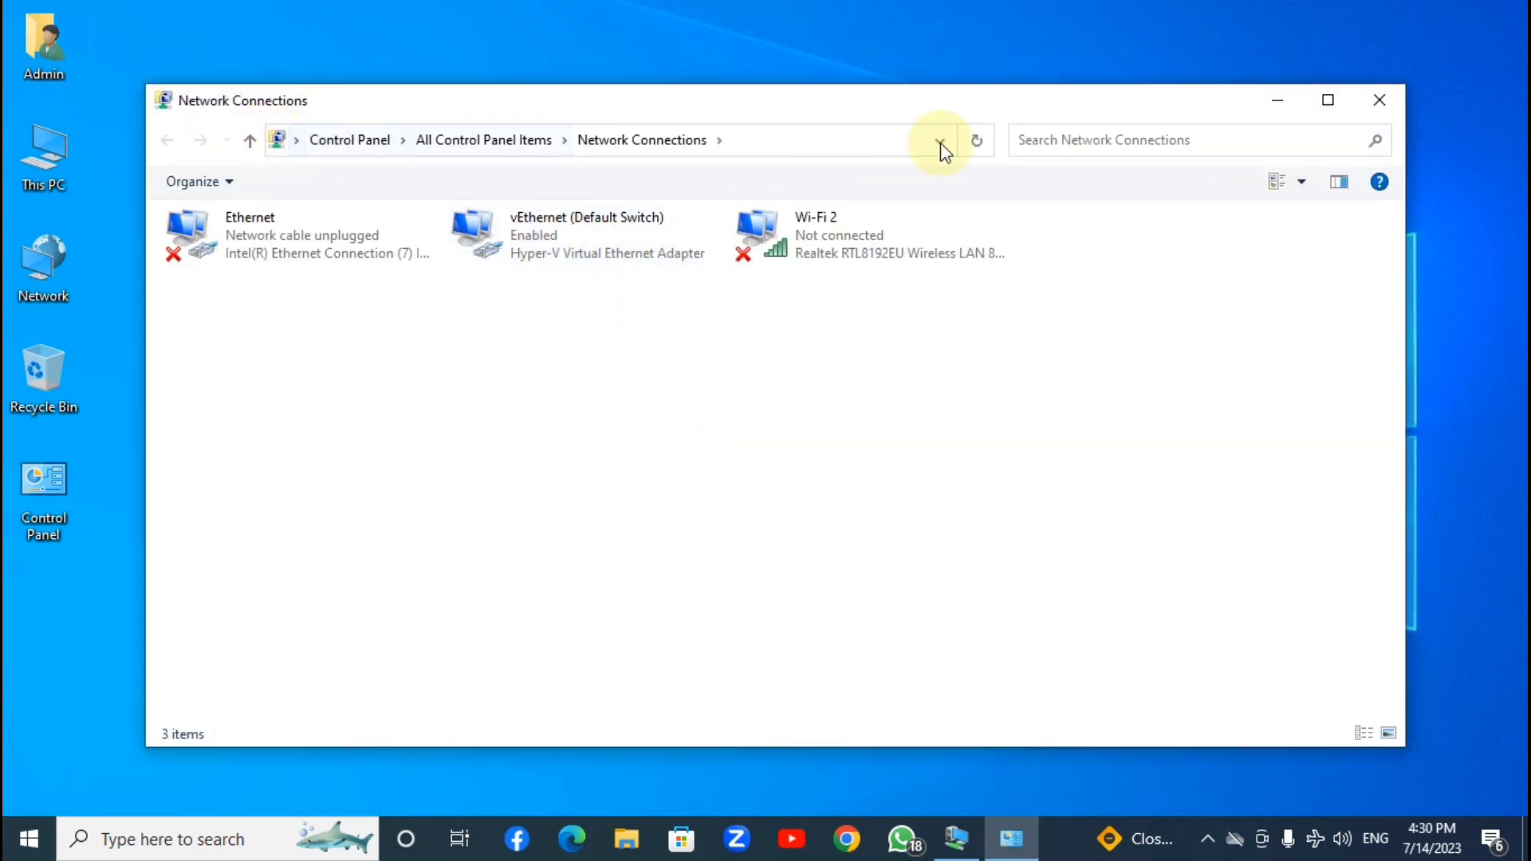
click(1328, 100)
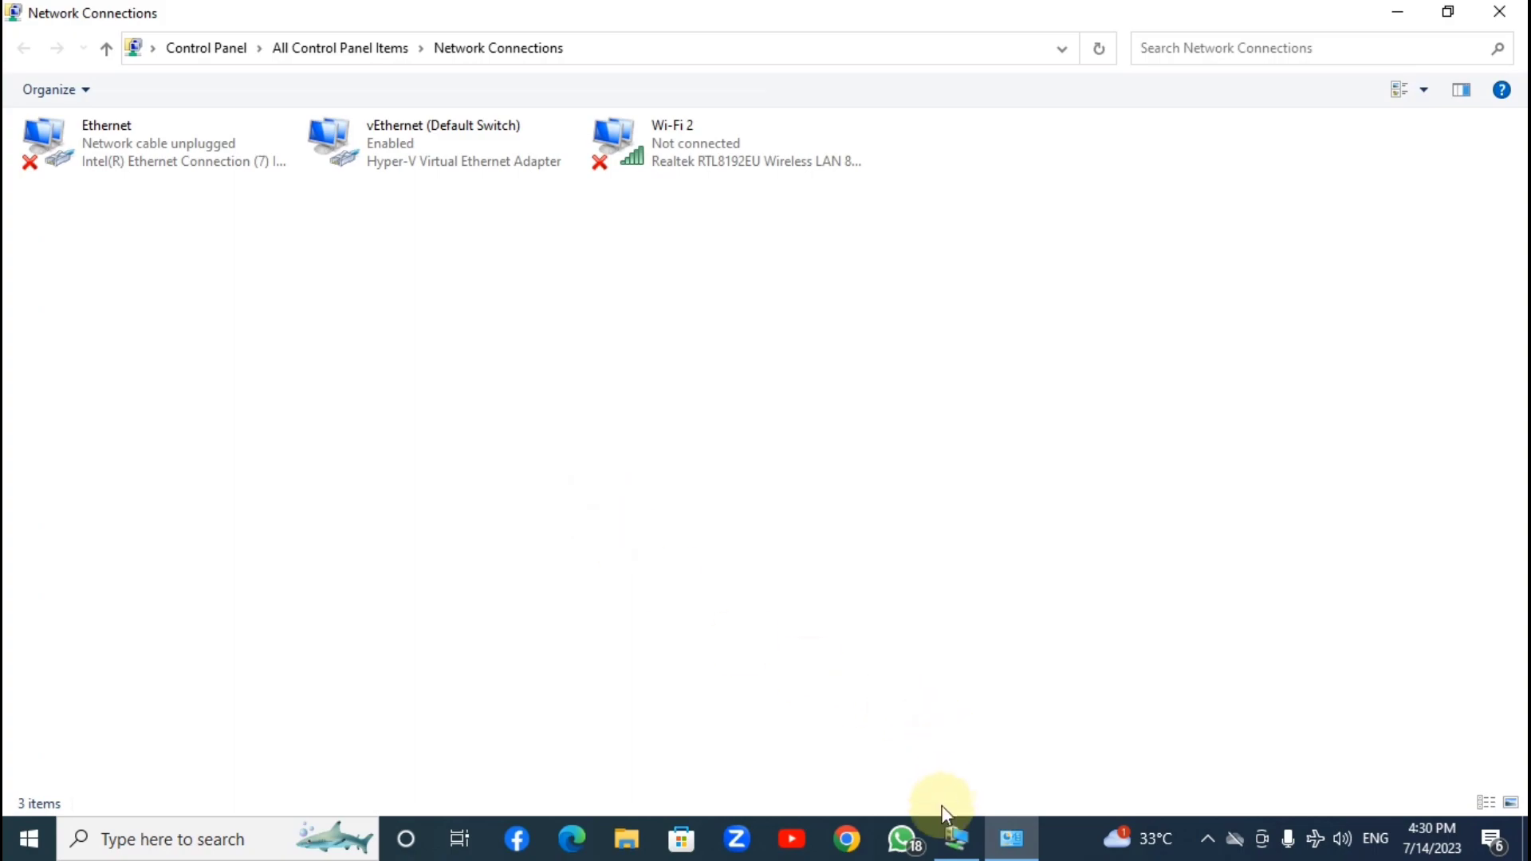
Look at the Server-2019 virtual machine's desktop and return to the host's Network Connections
click(957, 836)
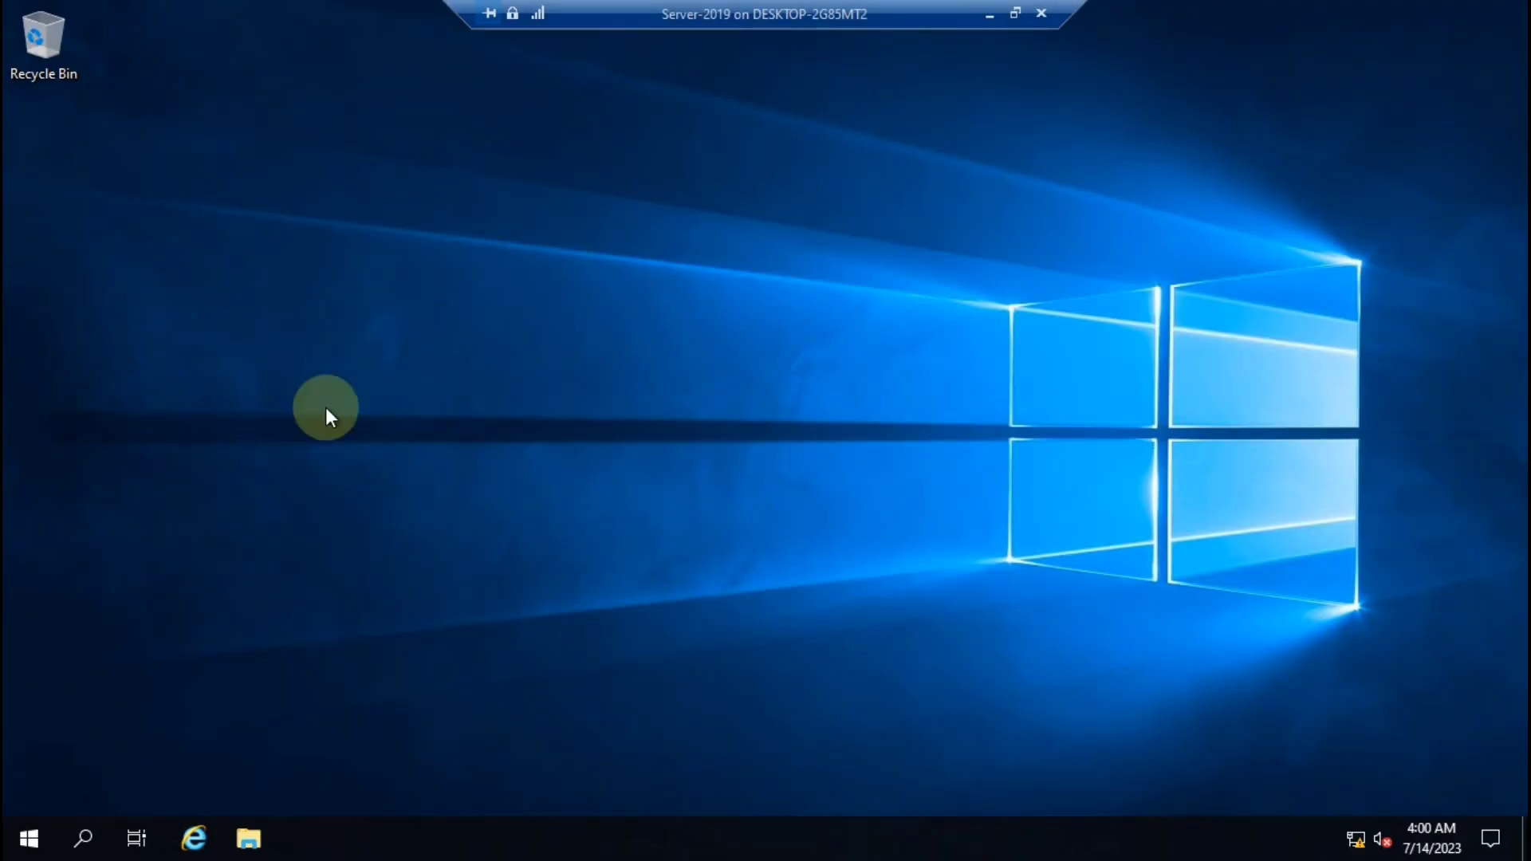
click(989, 14)
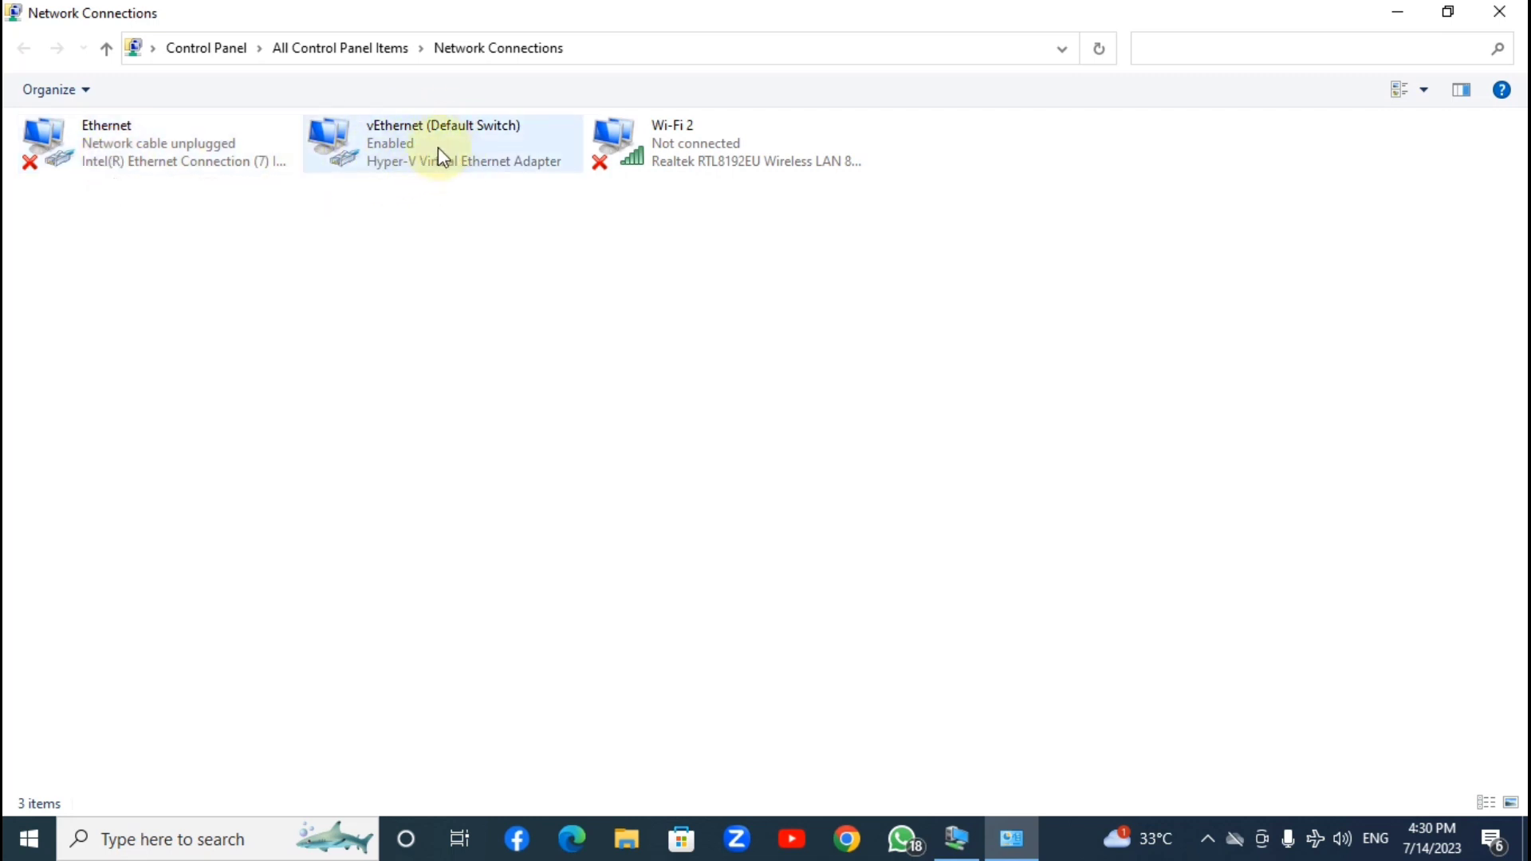
click(956, 839)
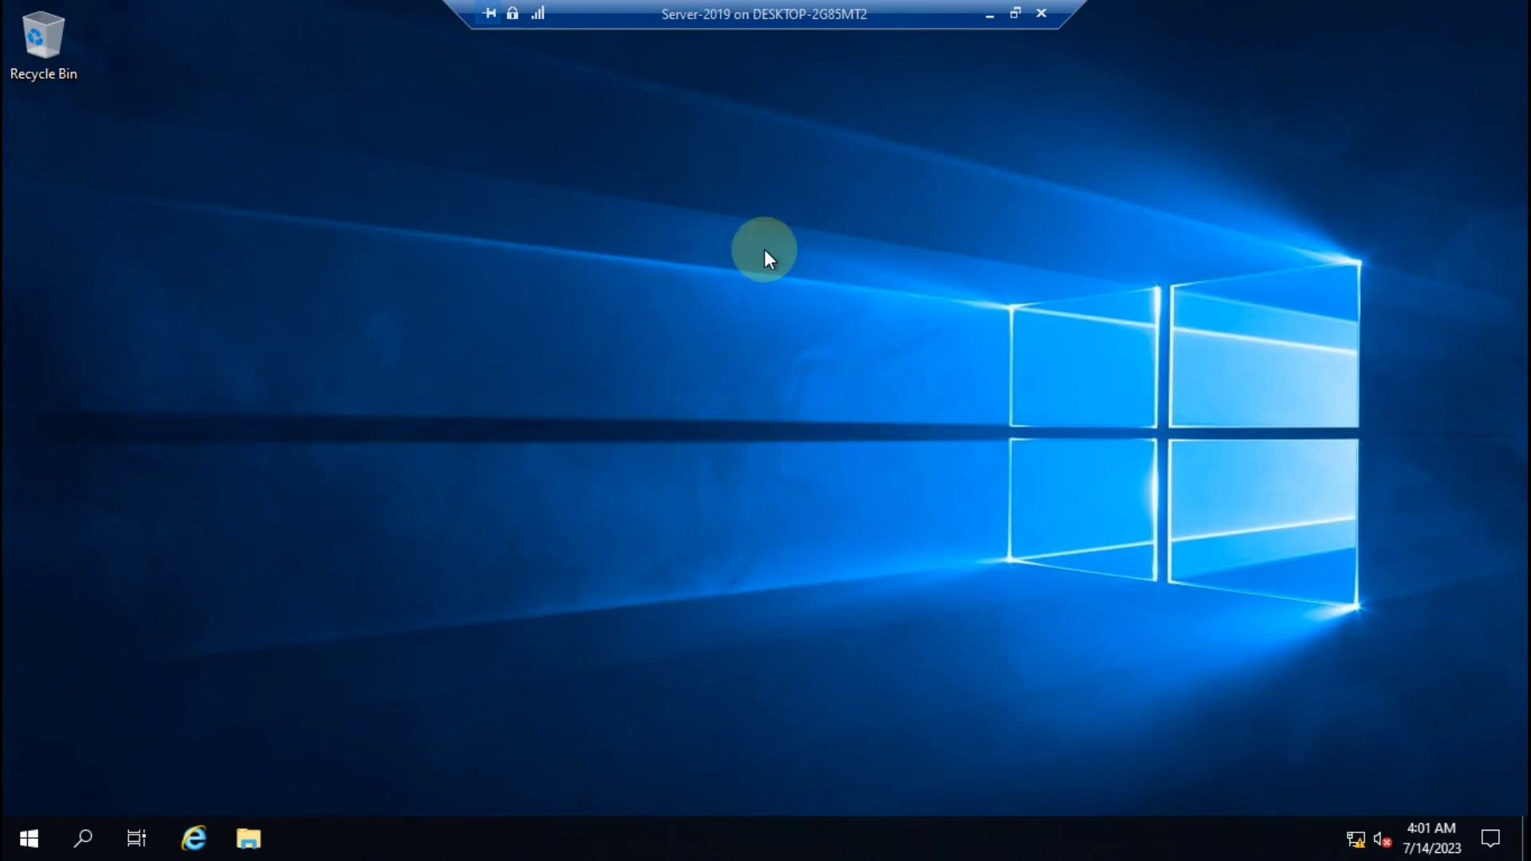
click(990, 13)
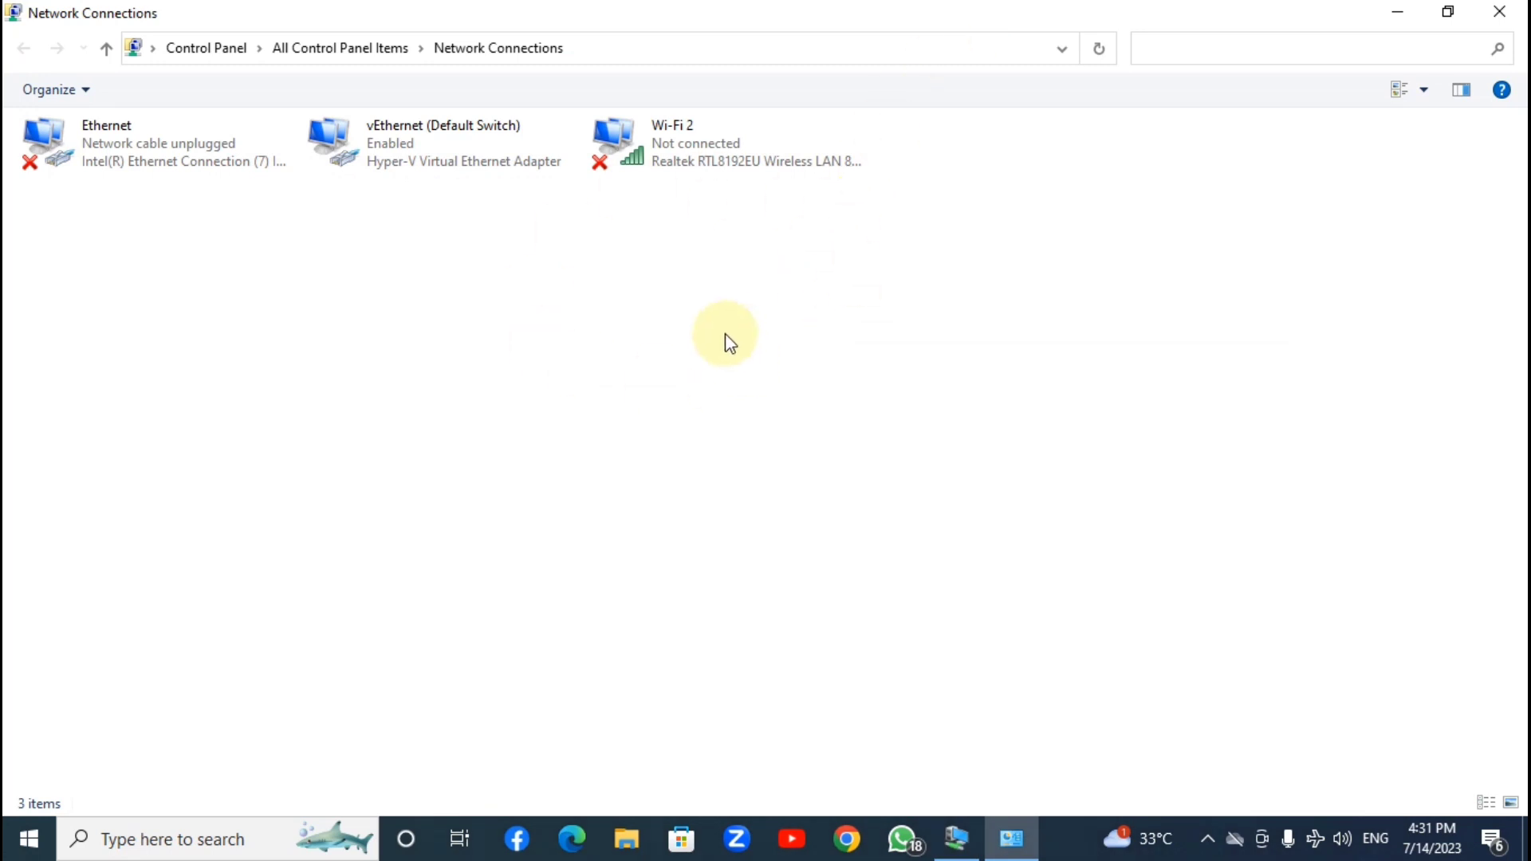
Check the IPv4 address in the connection details of the host's vEthernet (Default Switch) adapter
double_click(409, 147)
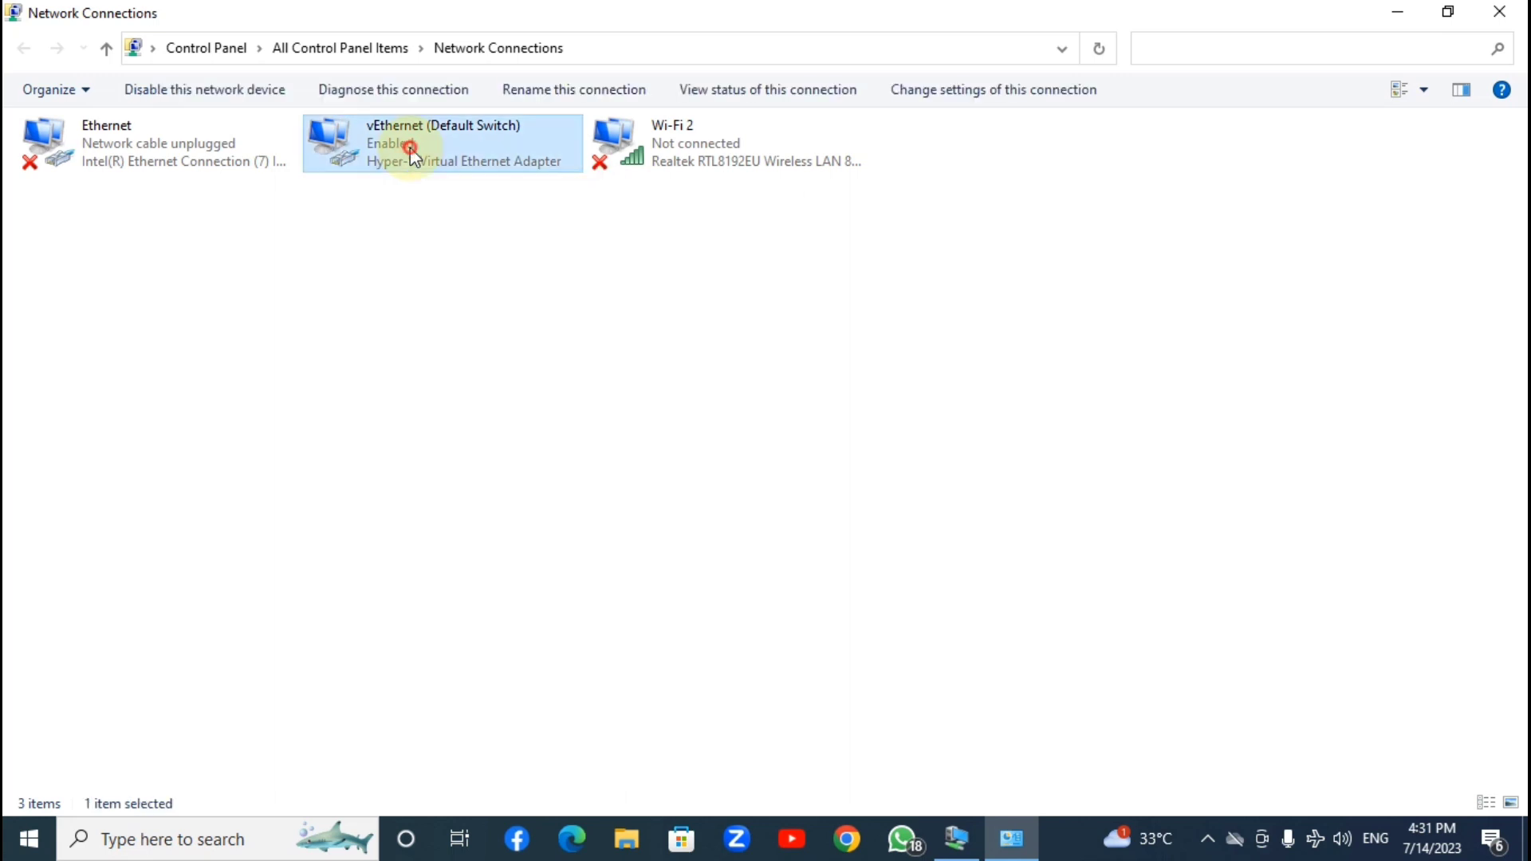
click(673, 410)
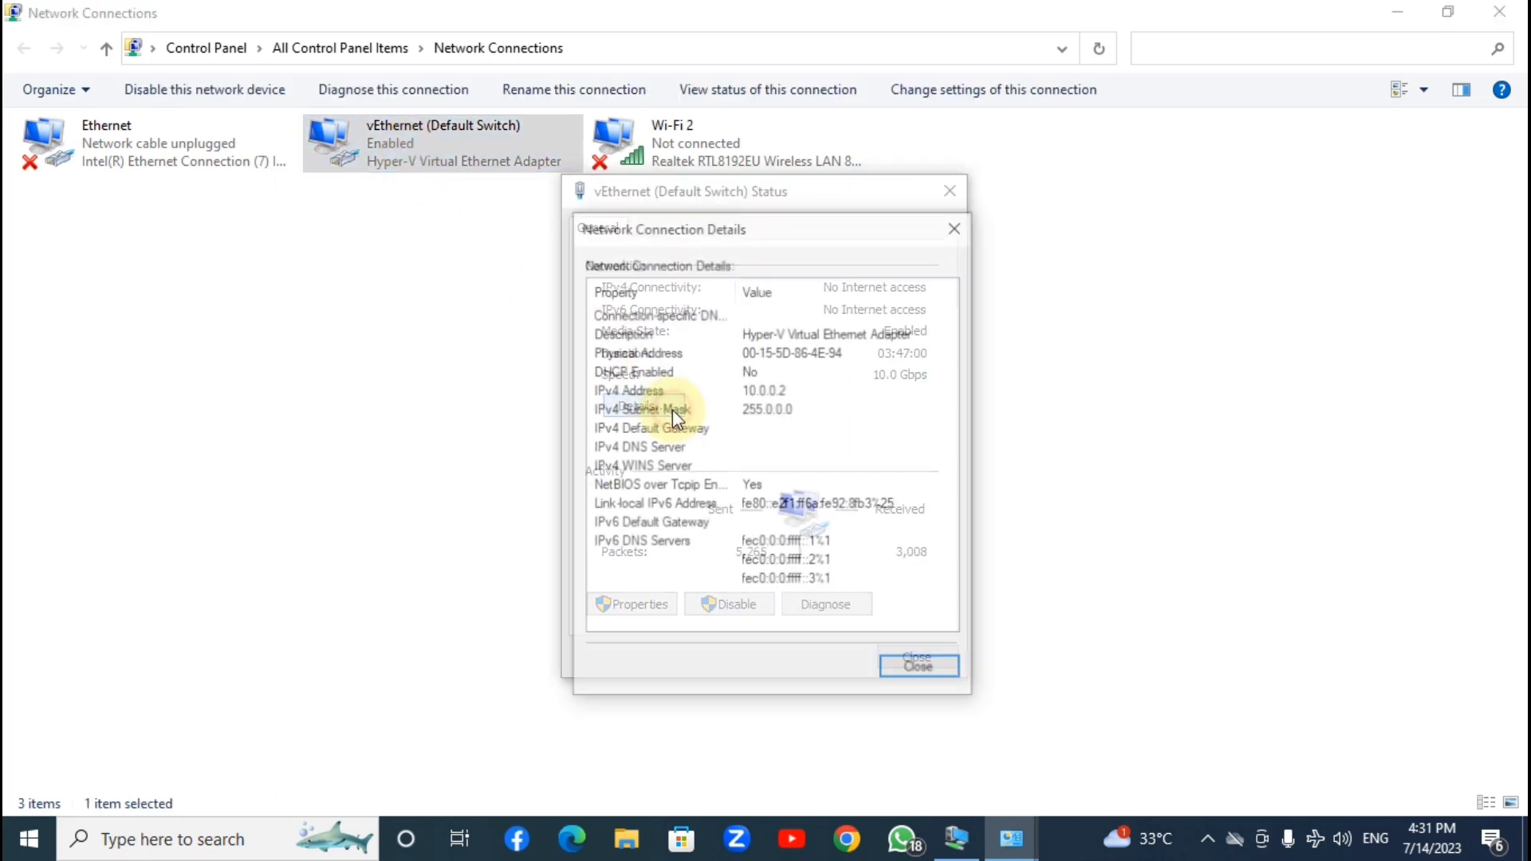
click(769, 392)
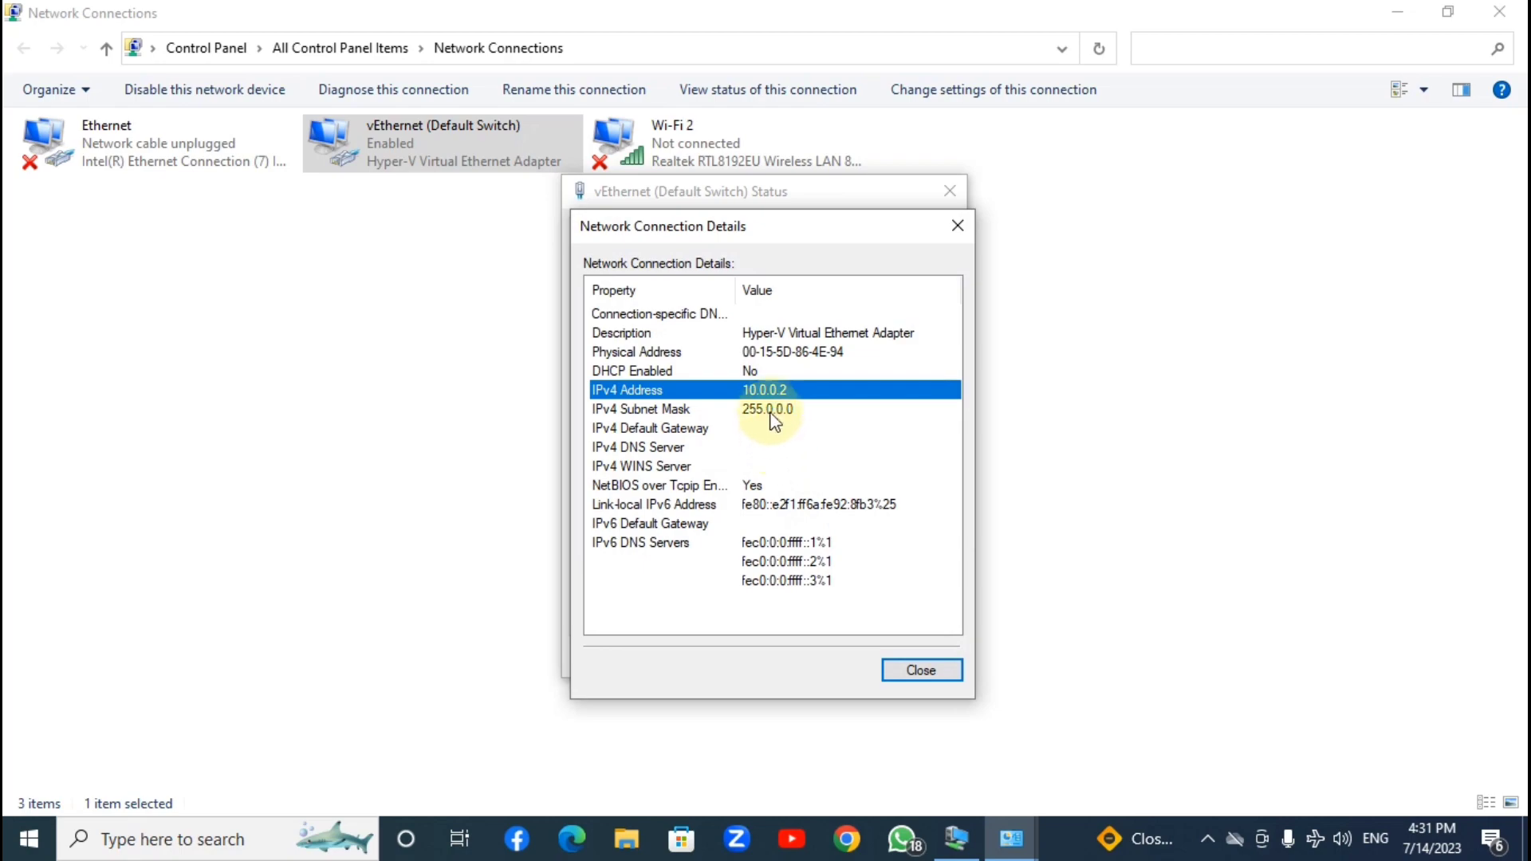
Switch to the Server-2019 virtual machine and open its Network Connections through a previously run command
click(957, 845)
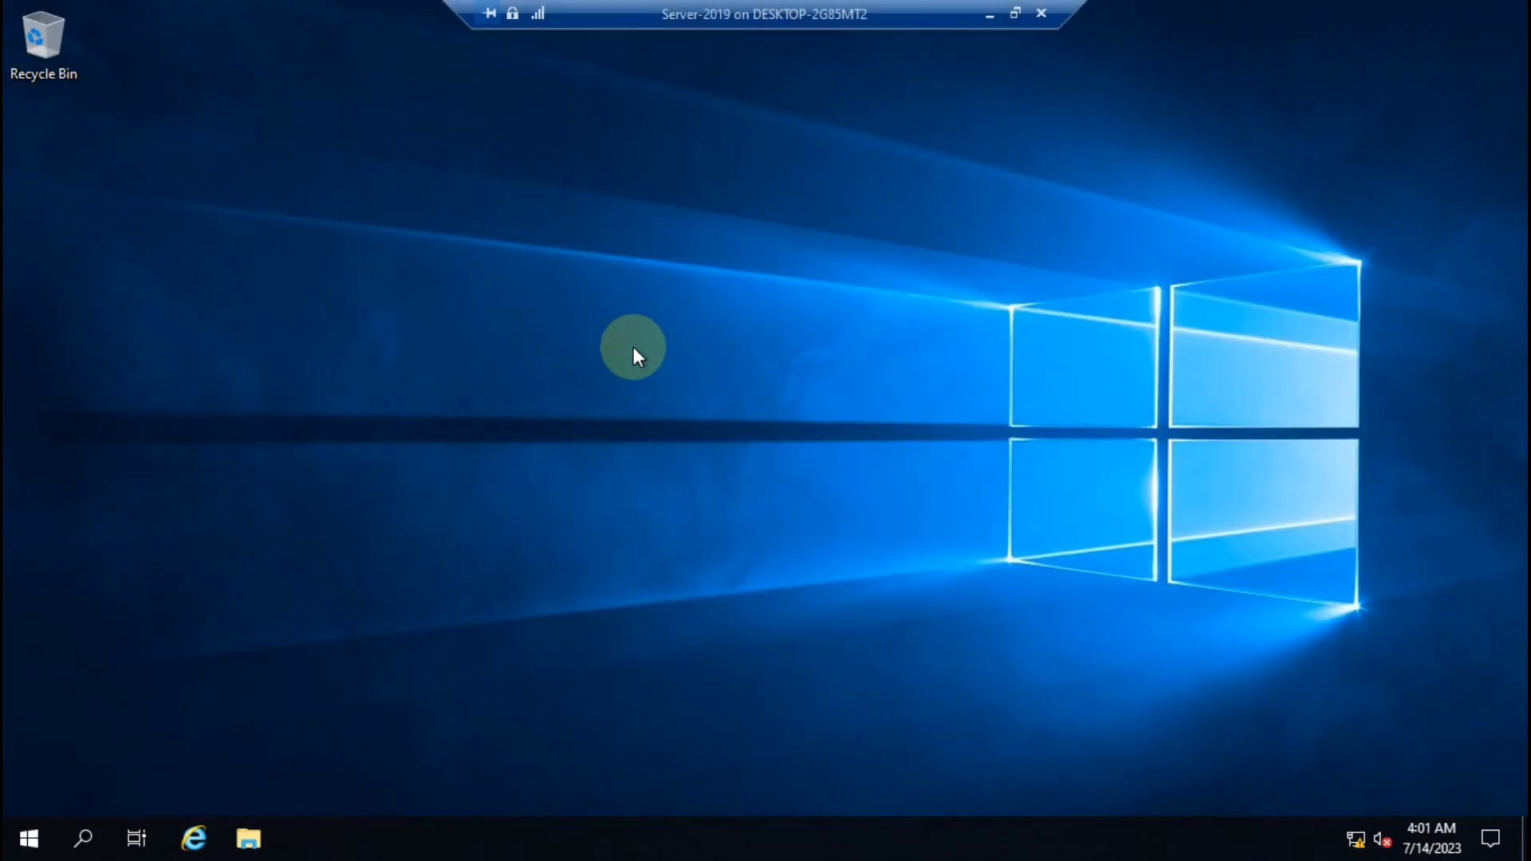
key(super+r)
key(Down)
key(Down)
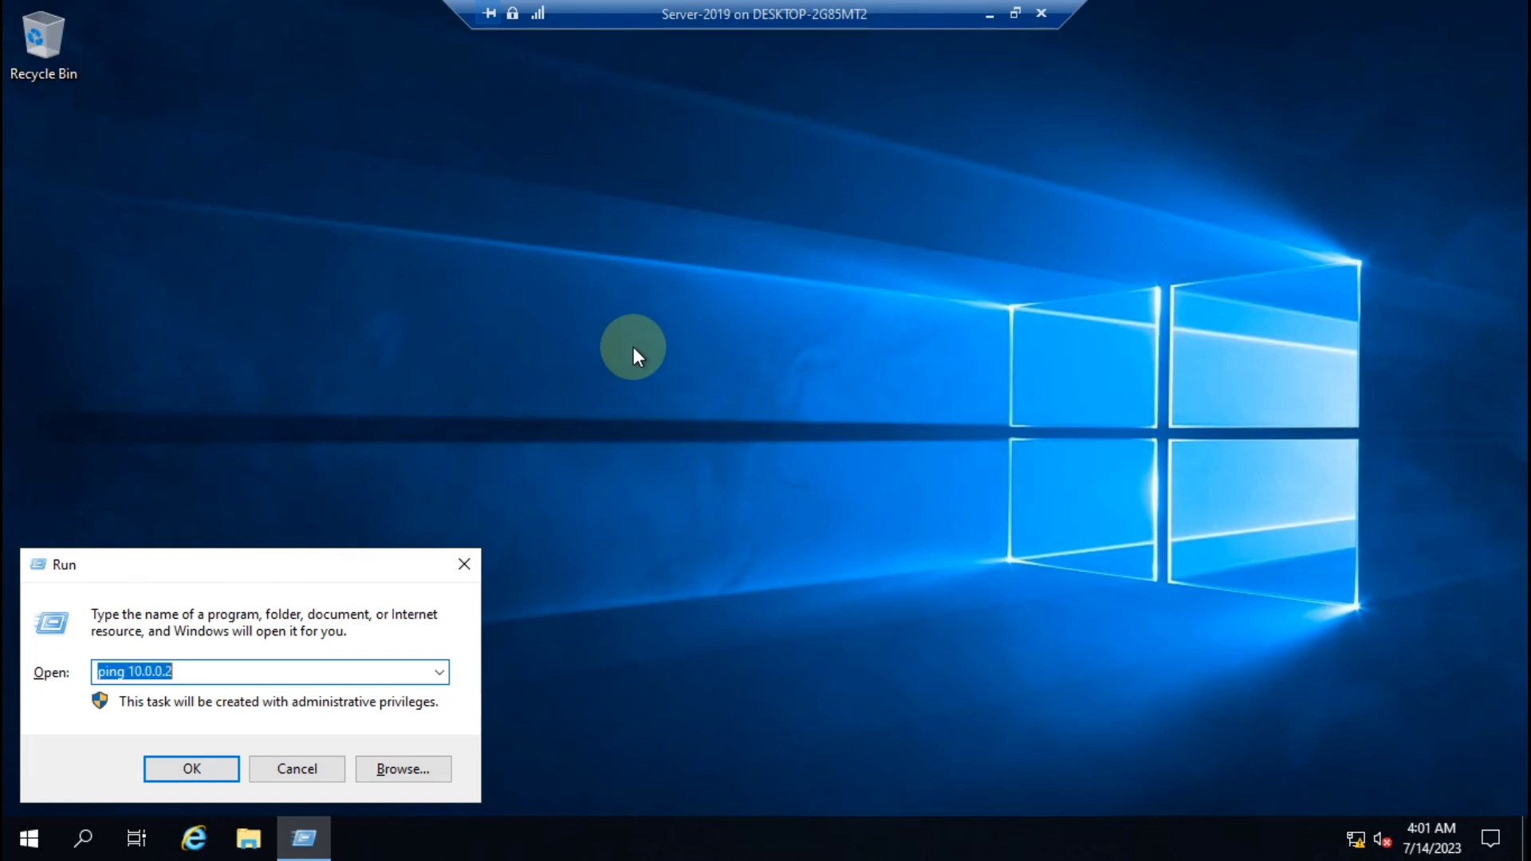
key(Return)
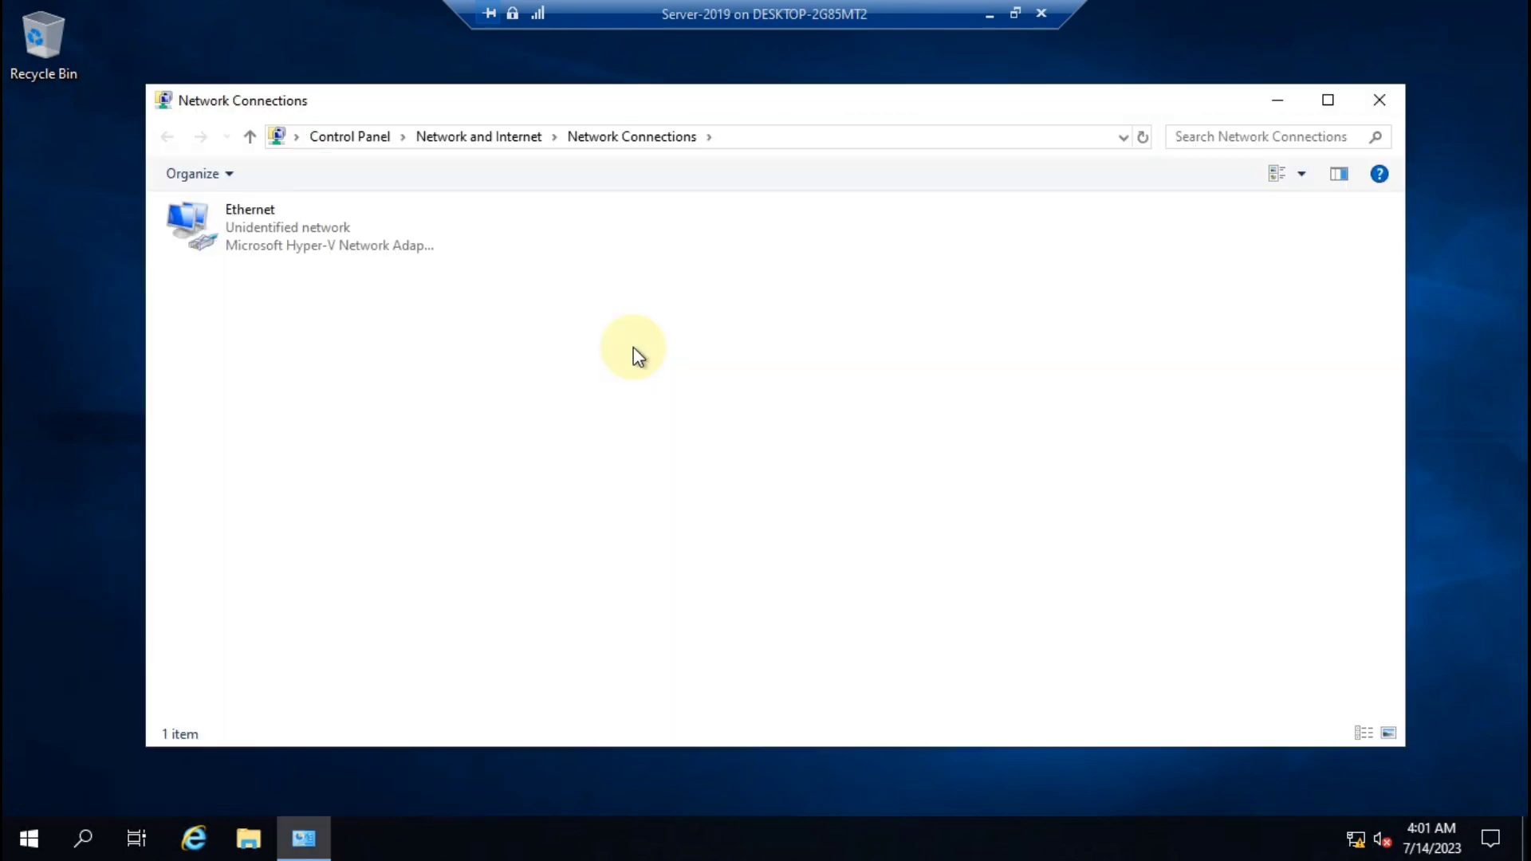
Check the IPv4 address in the connection details of the server's Ethernet adapter
double_click(290, 229)
click(642, 406)
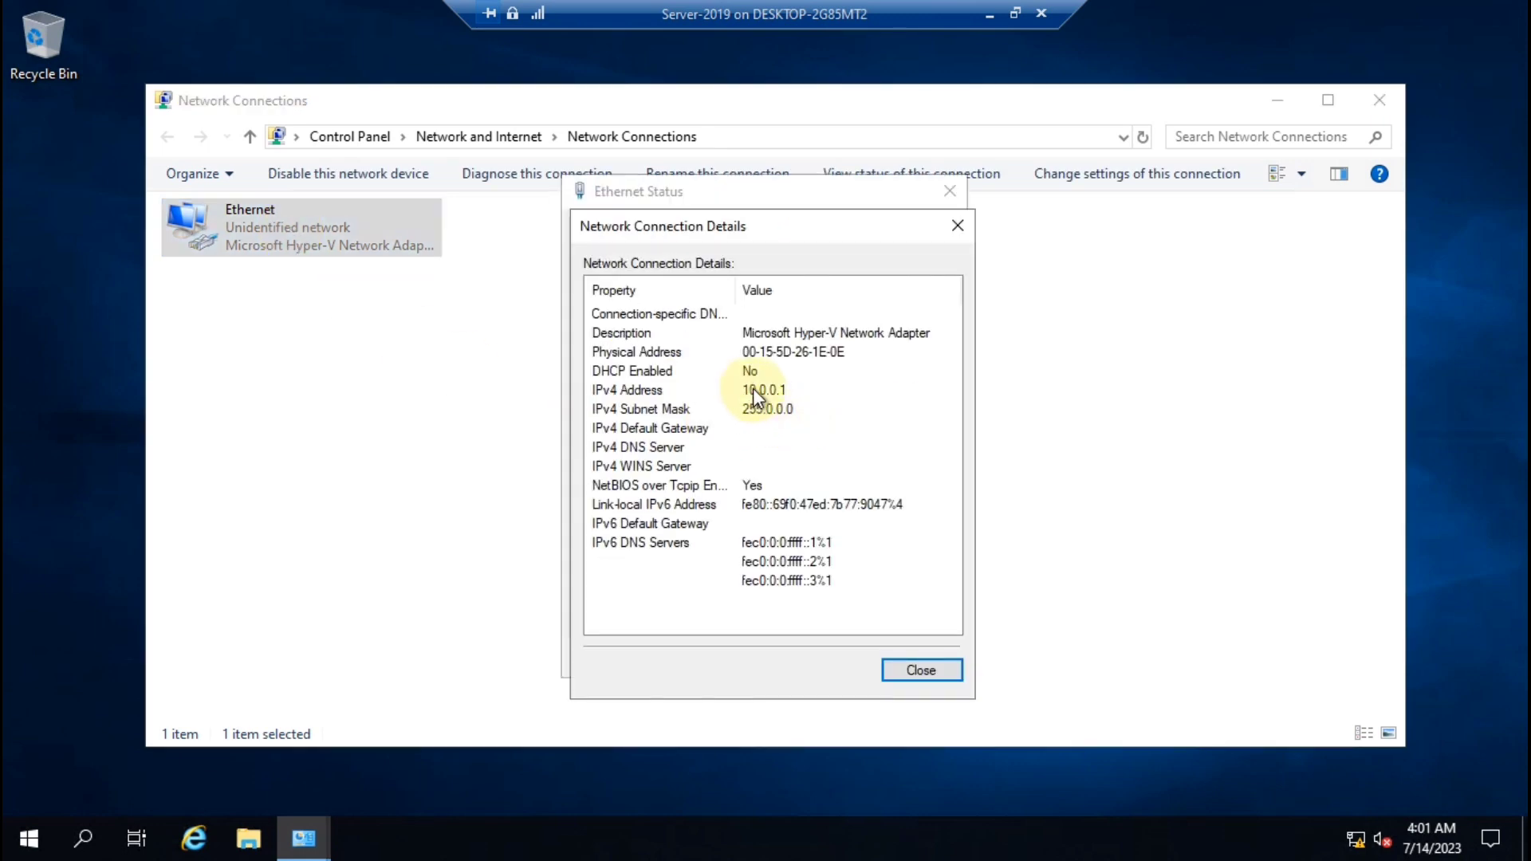
click(774, 409)
click(778, 372)
click(780, 391)
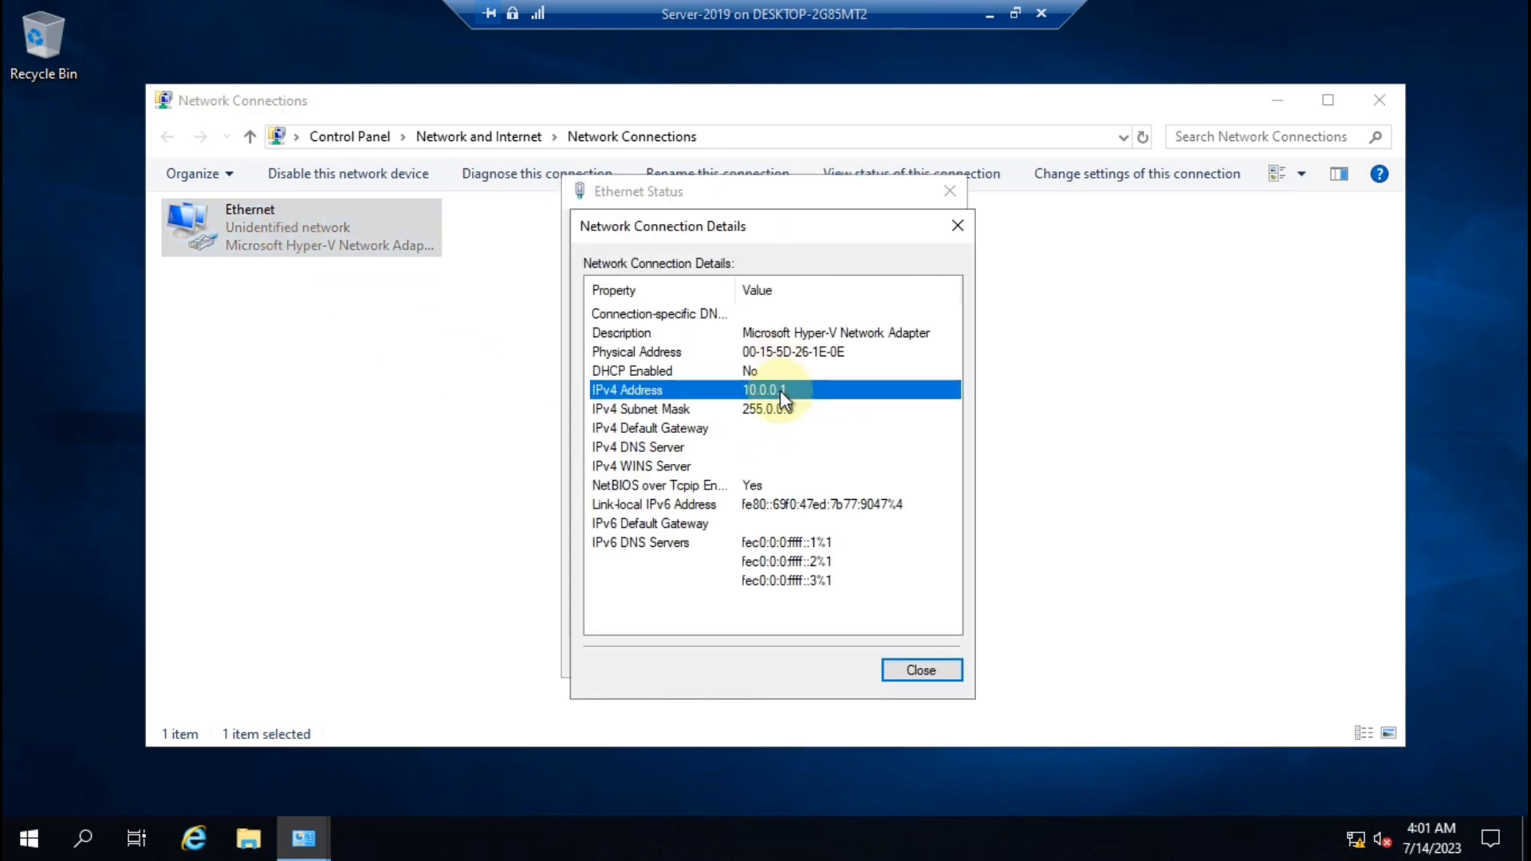
Start a continuous ping from the server to the host by running "ping 10.0.0.2 -t"
key(super+r)
key(Down)
key(Down)
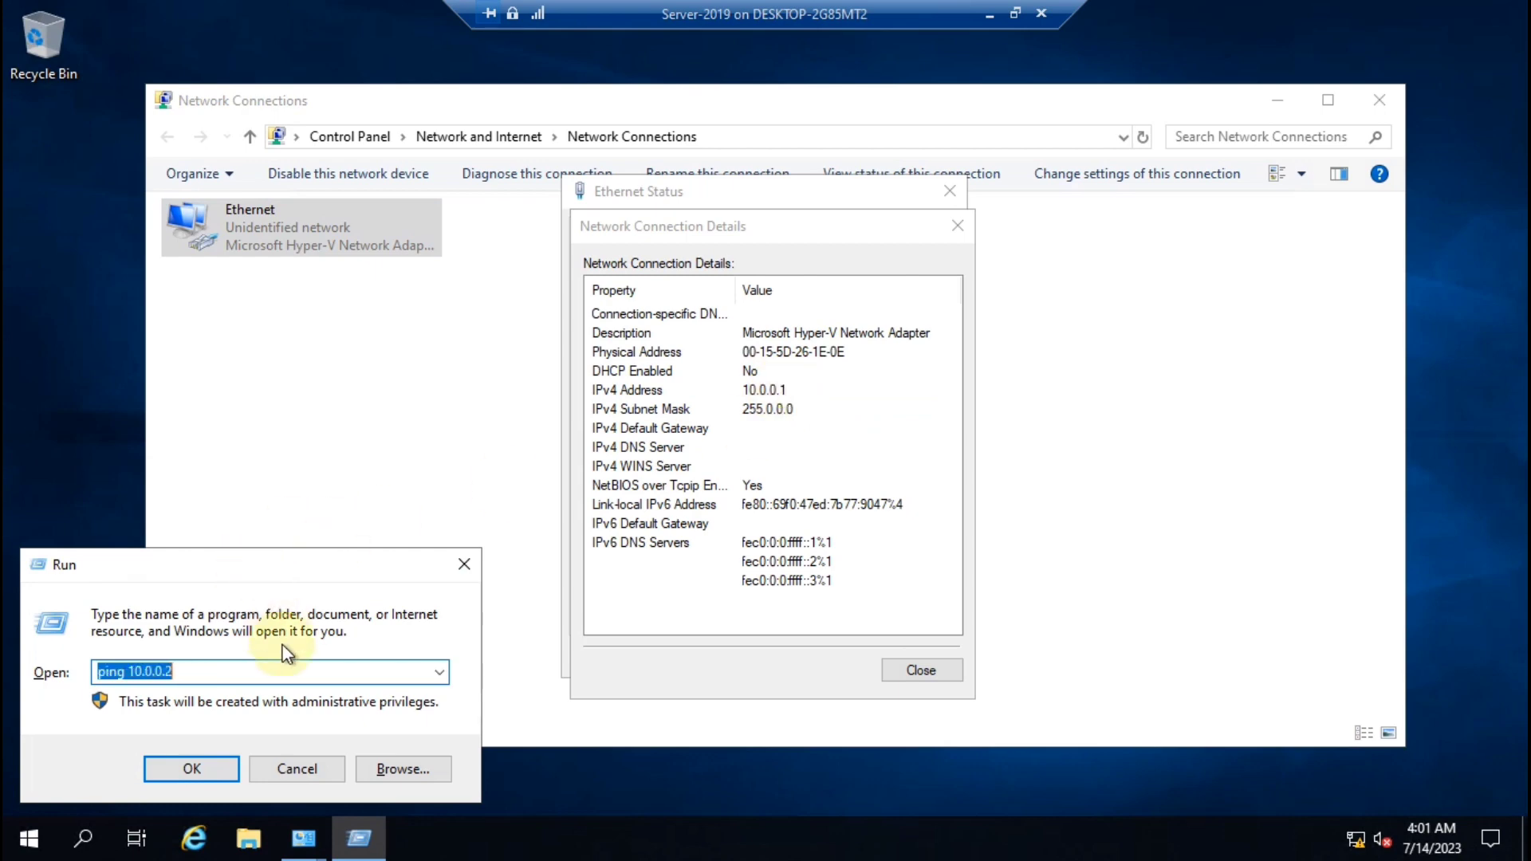
click(231, 671)
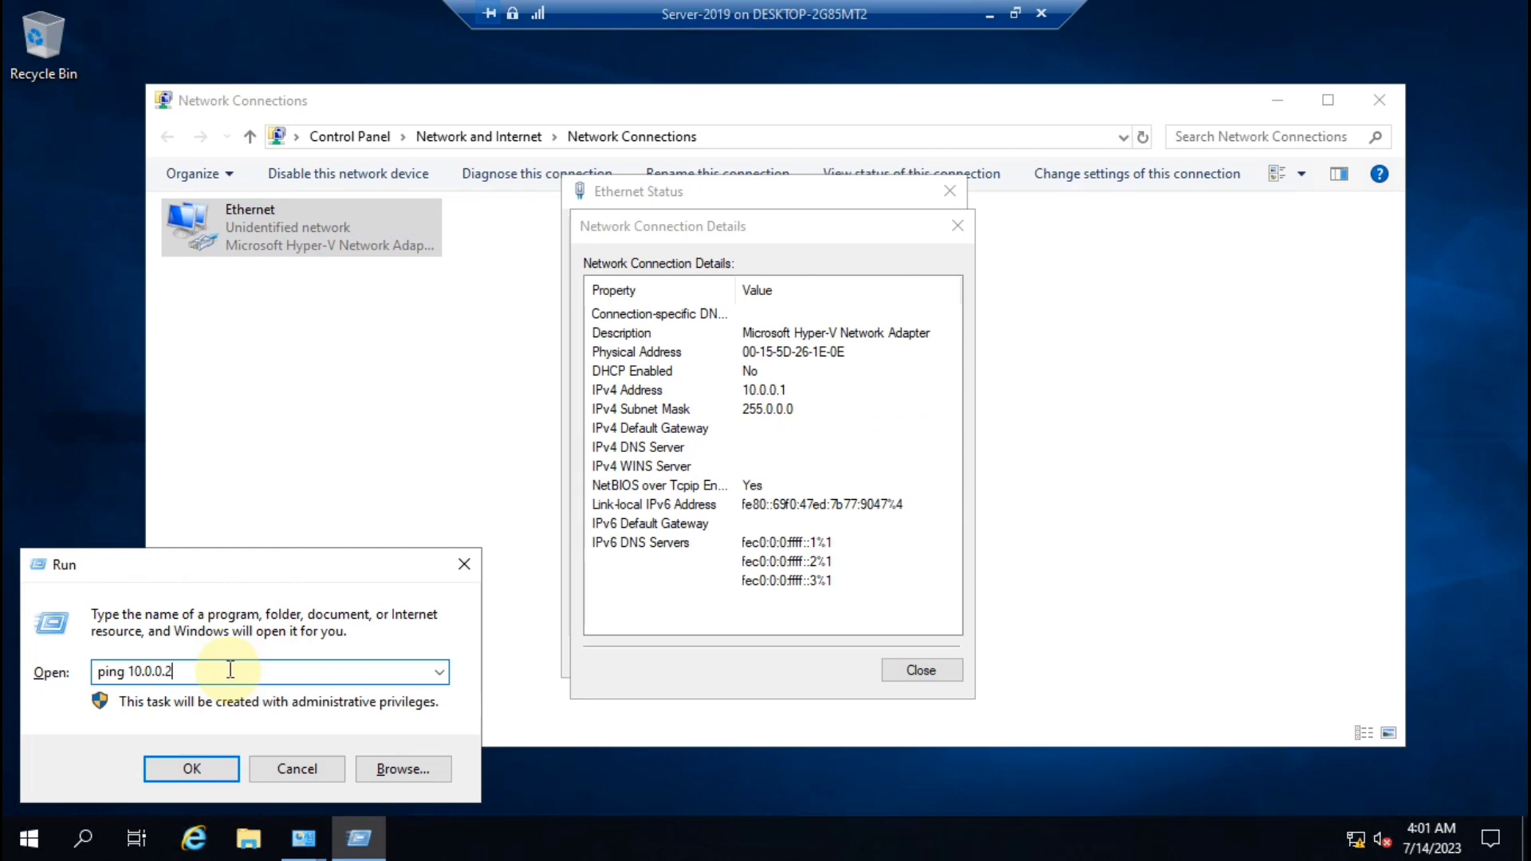
text(-t)
key(Return)
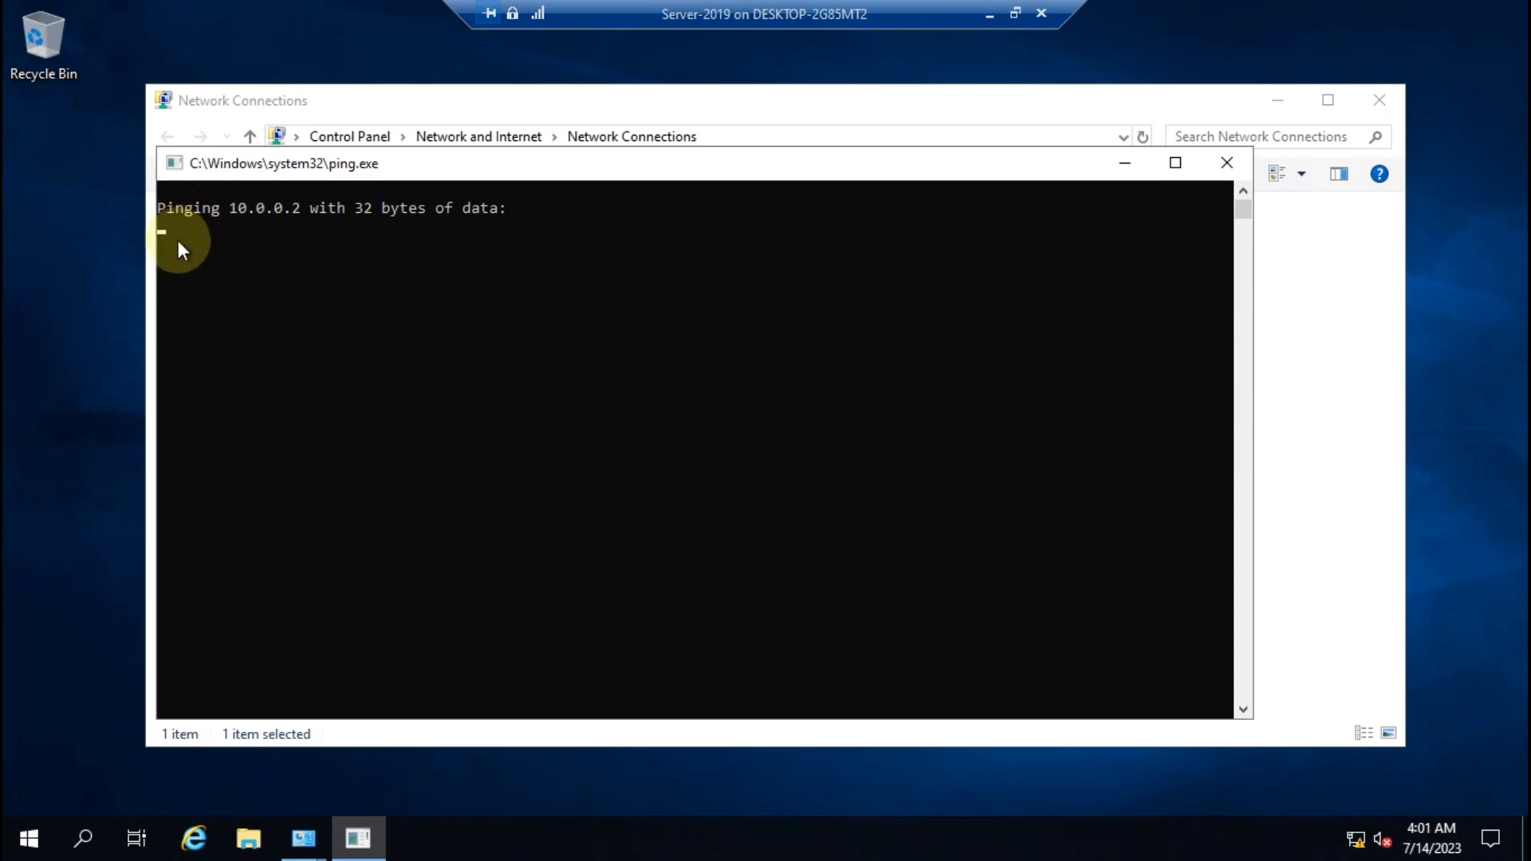
Return to the host and close the vEthernet adapter's details and status dialogs along with Network Connections
click(990, 19)
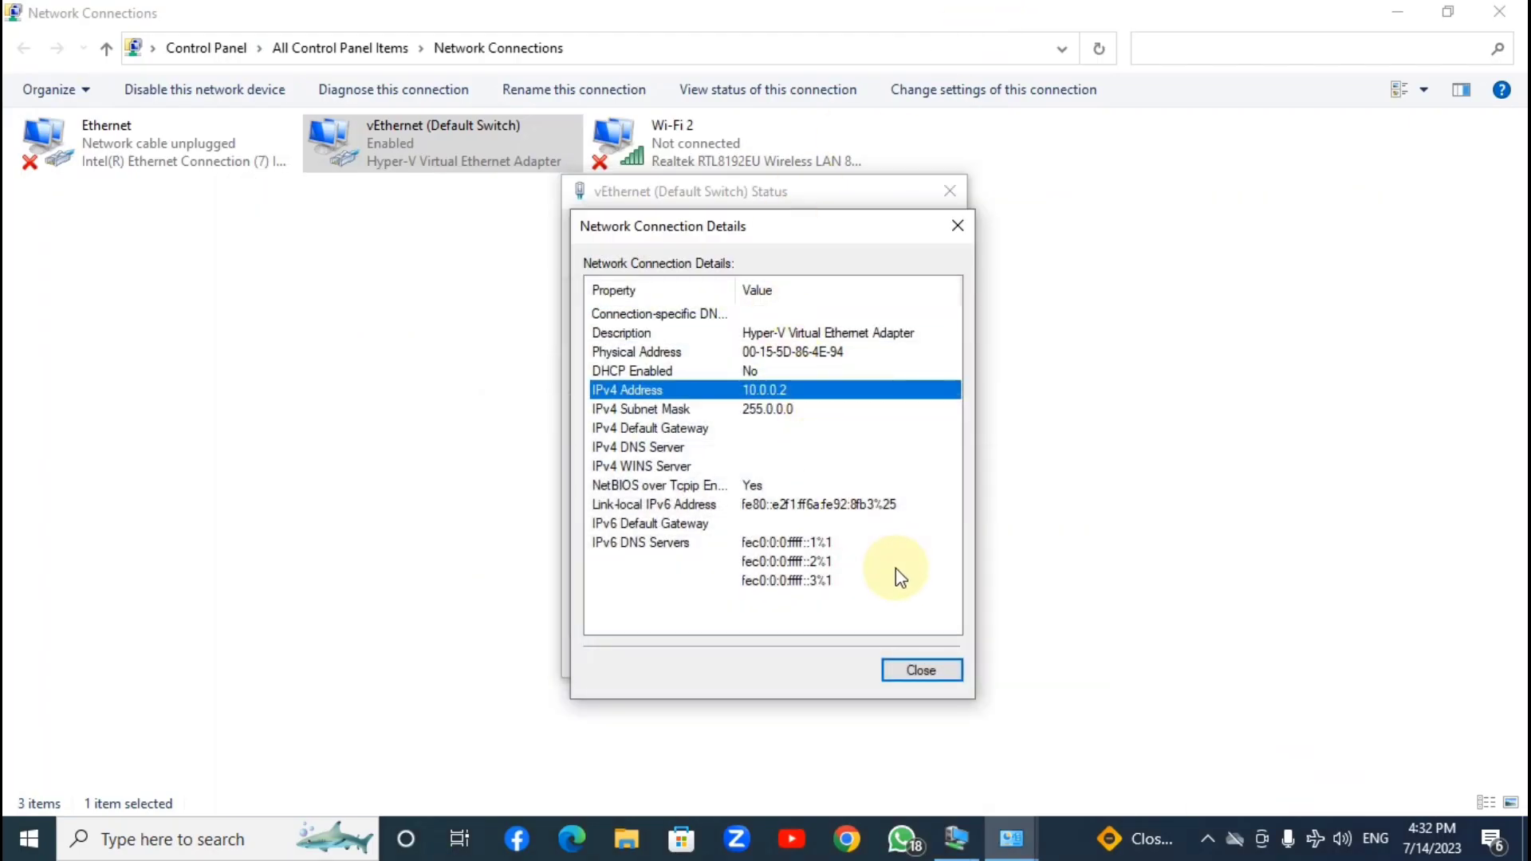
click(941, 670)
click(933, 661)
click(1499, 11)
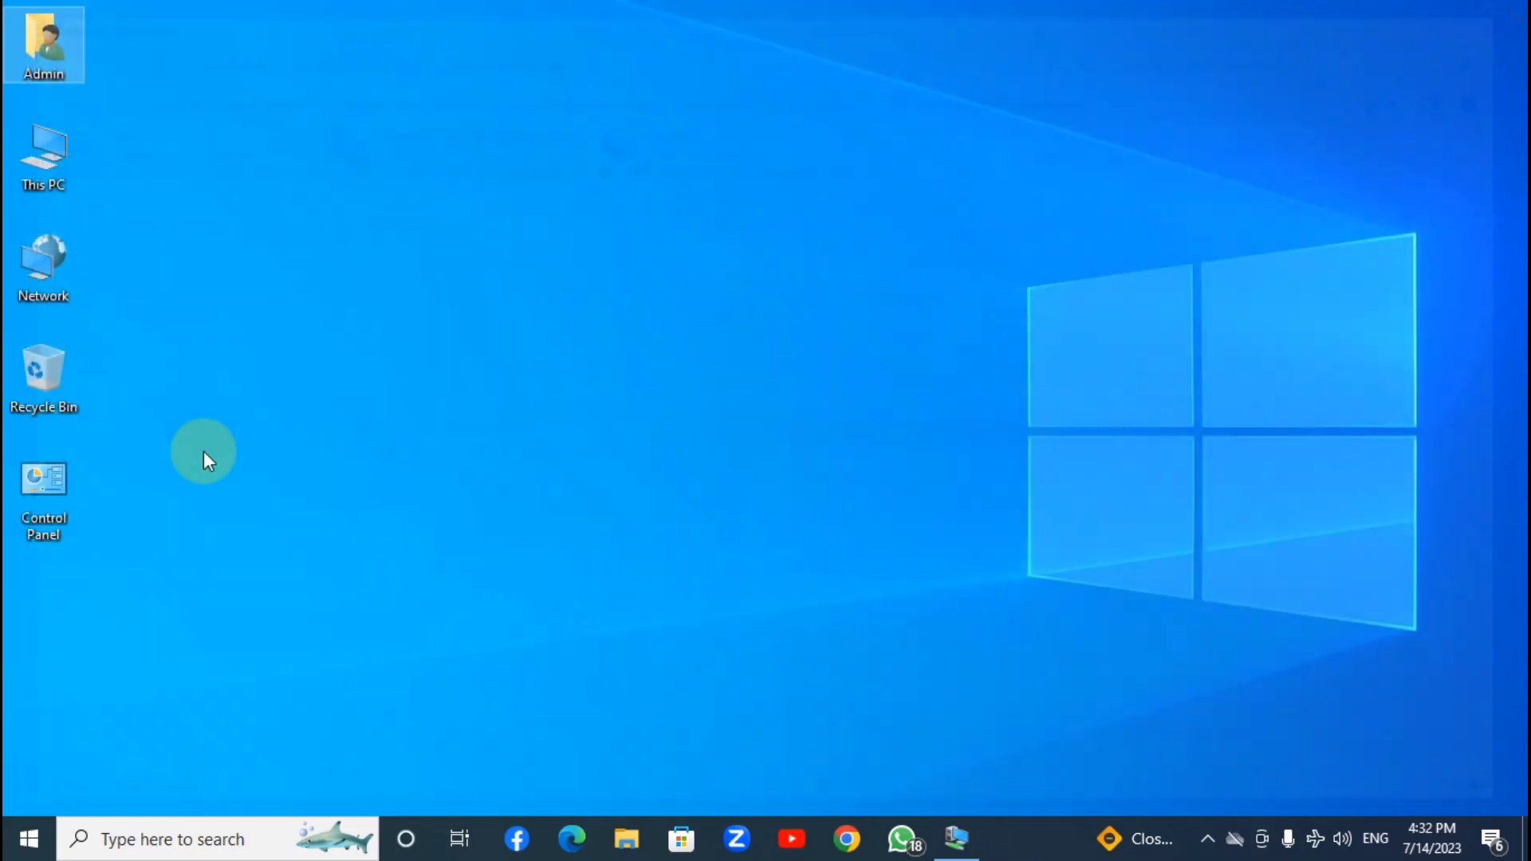
Start a continuous ping from the host to the server with "ping 10.0.0.1 -t" and move its window clear of the desktop icons
key(super+r)
key(Down)
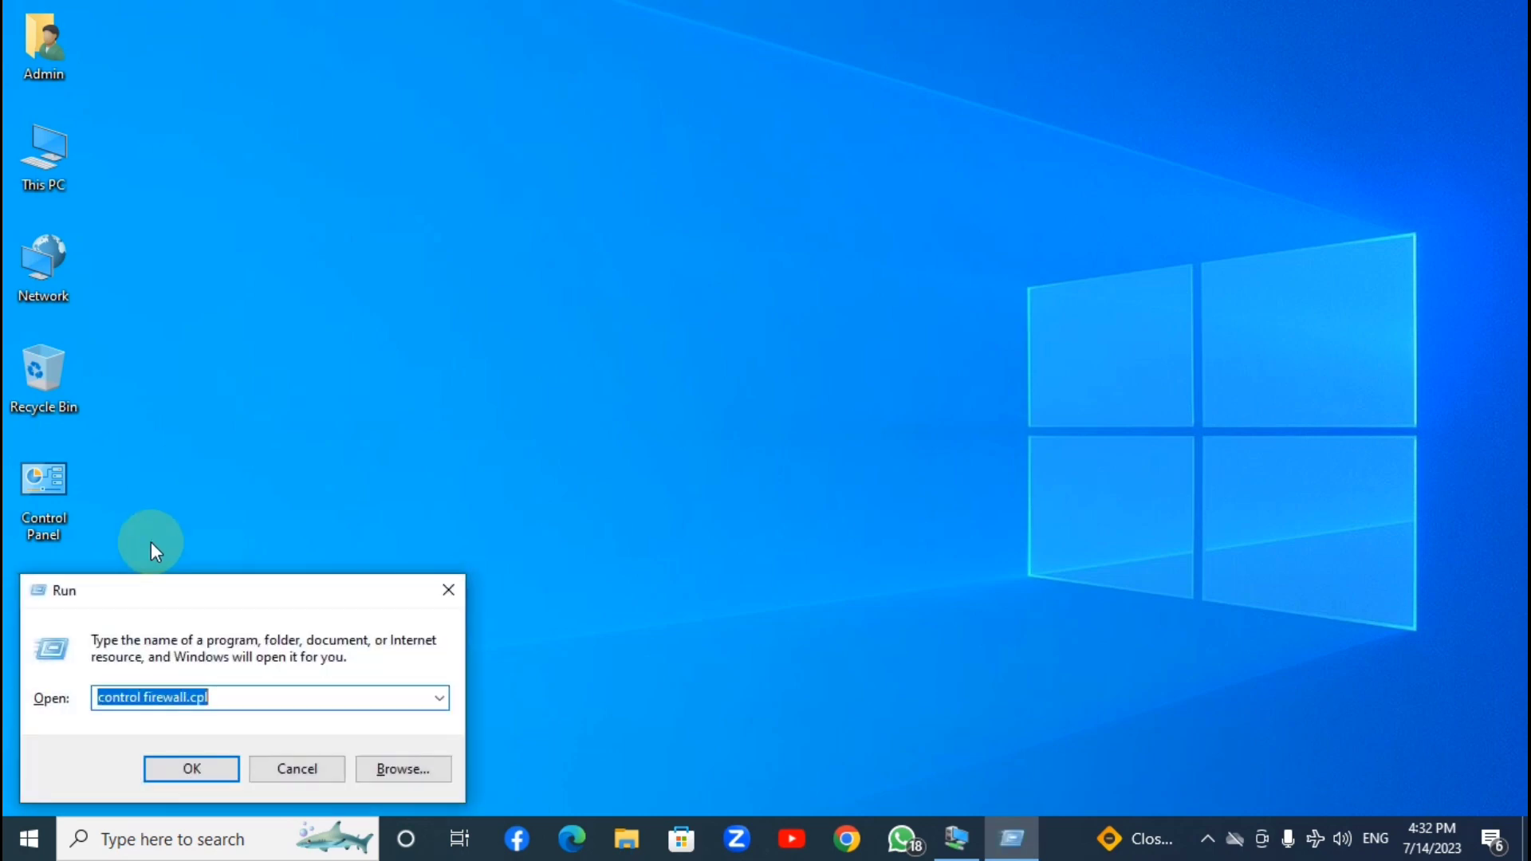
key(Down)
key(End)
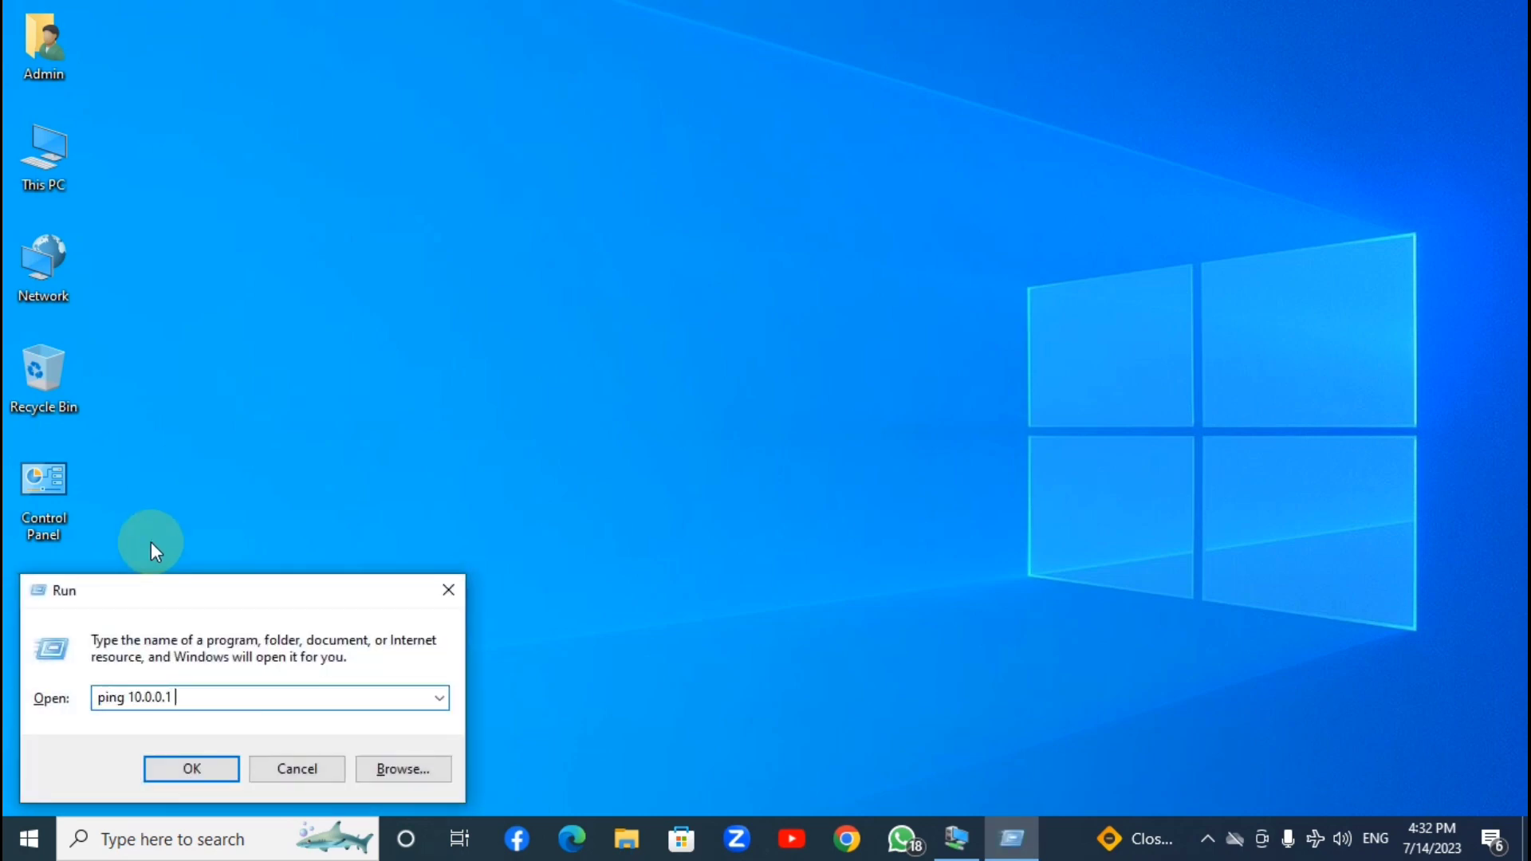
text(-t)
key(Return)
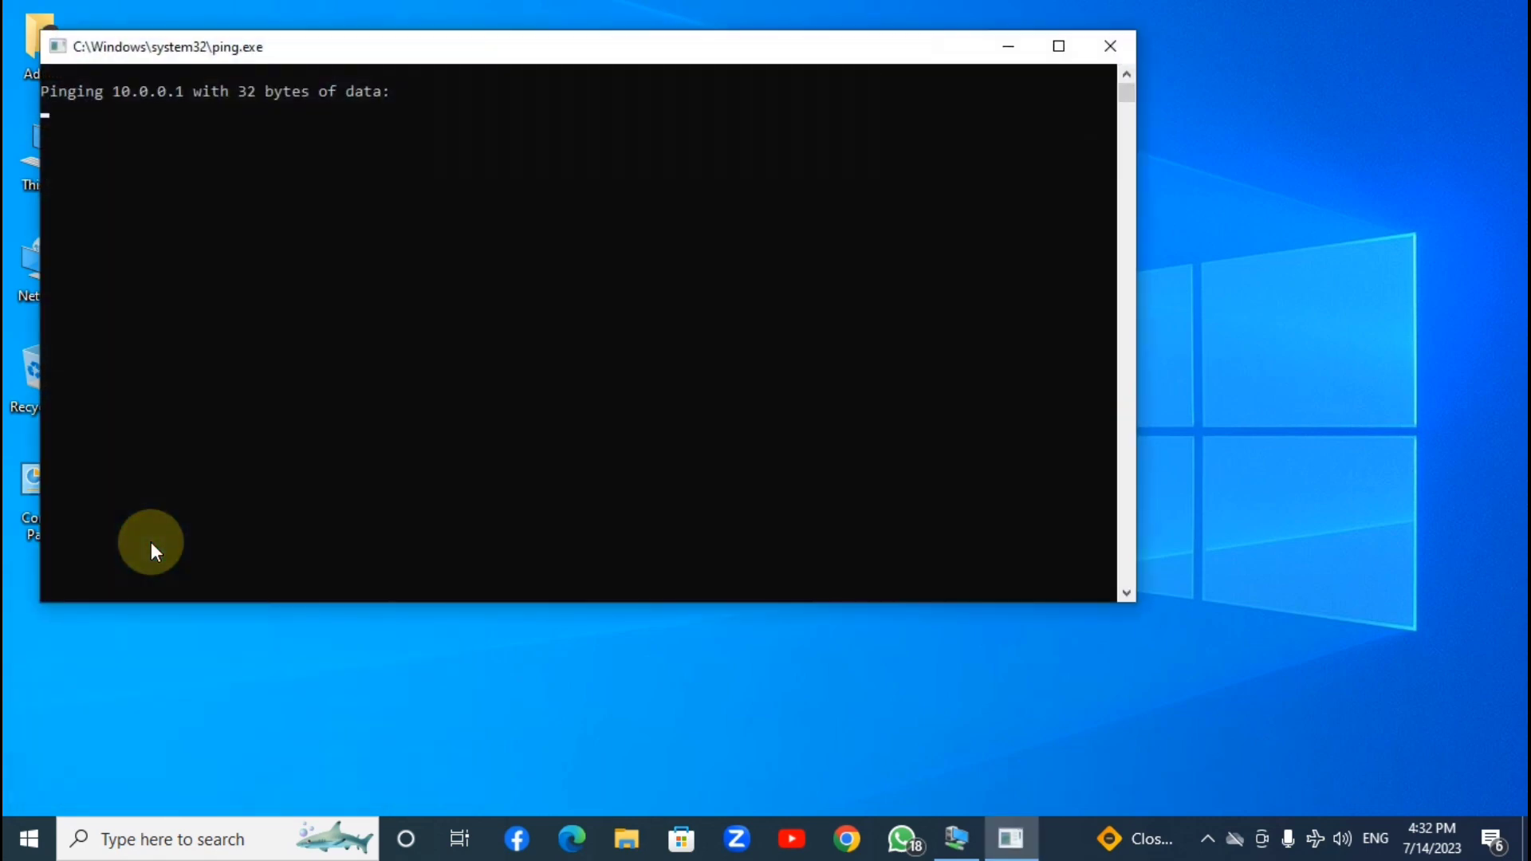
drag(444, 54, 622, 62)
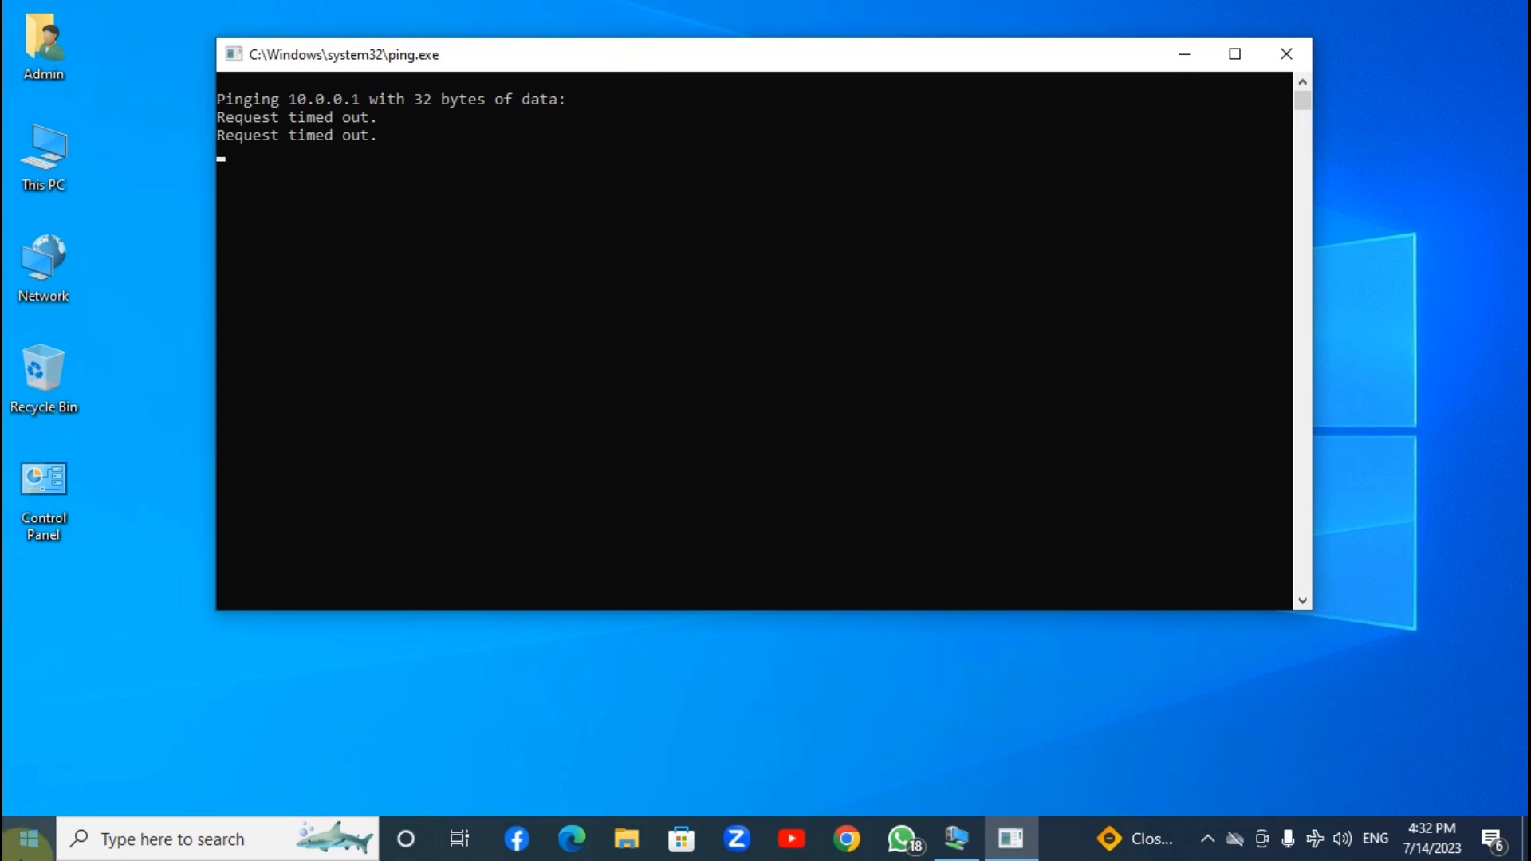
Open Windows Defender Firewall on the host and review its on/off settings for private and public networks without changing them
click(134, 839)
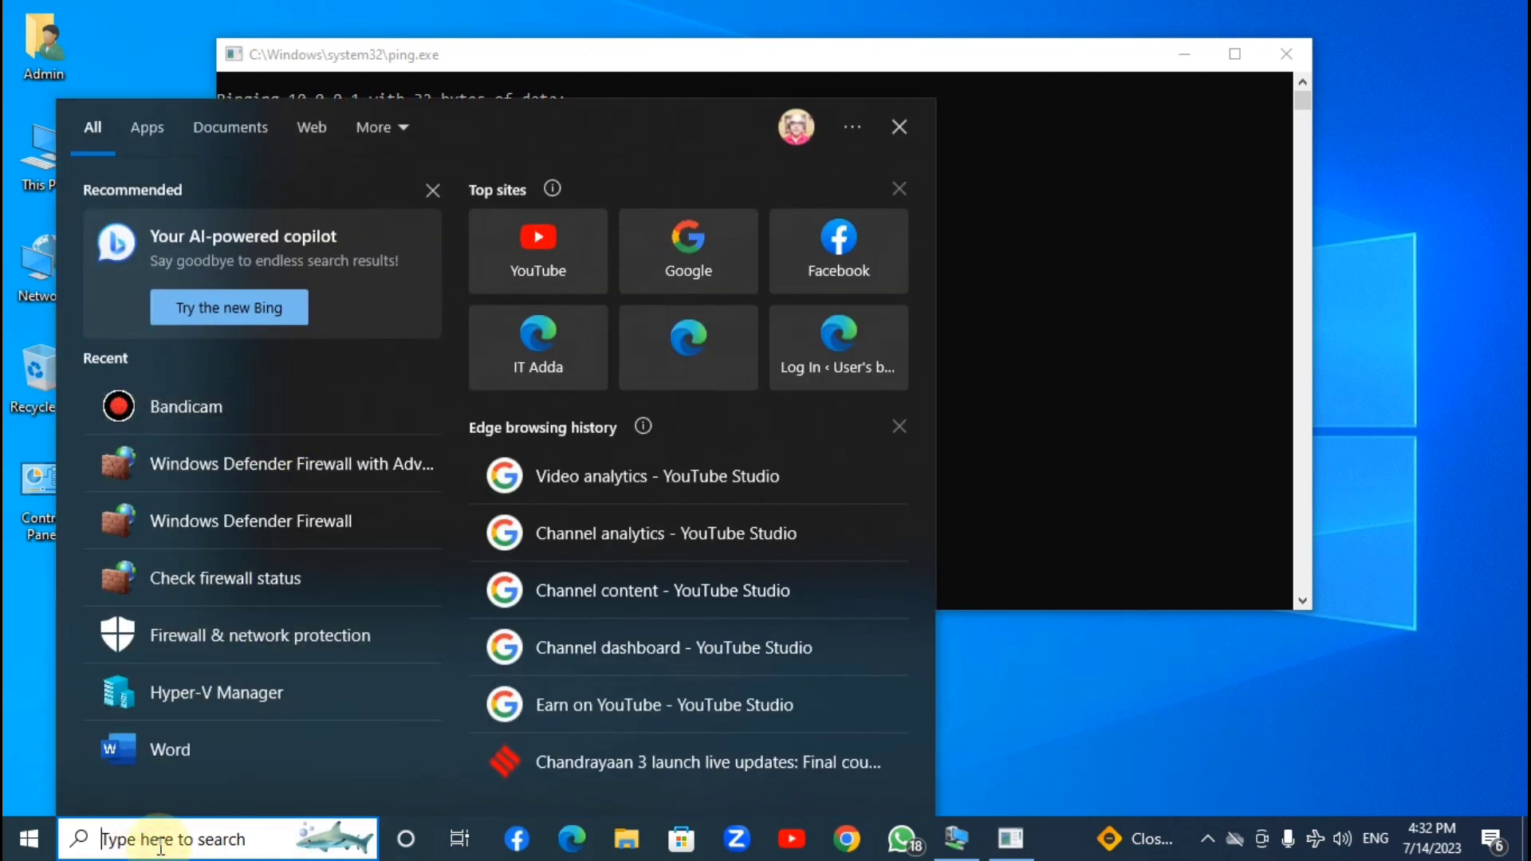
text(windo)
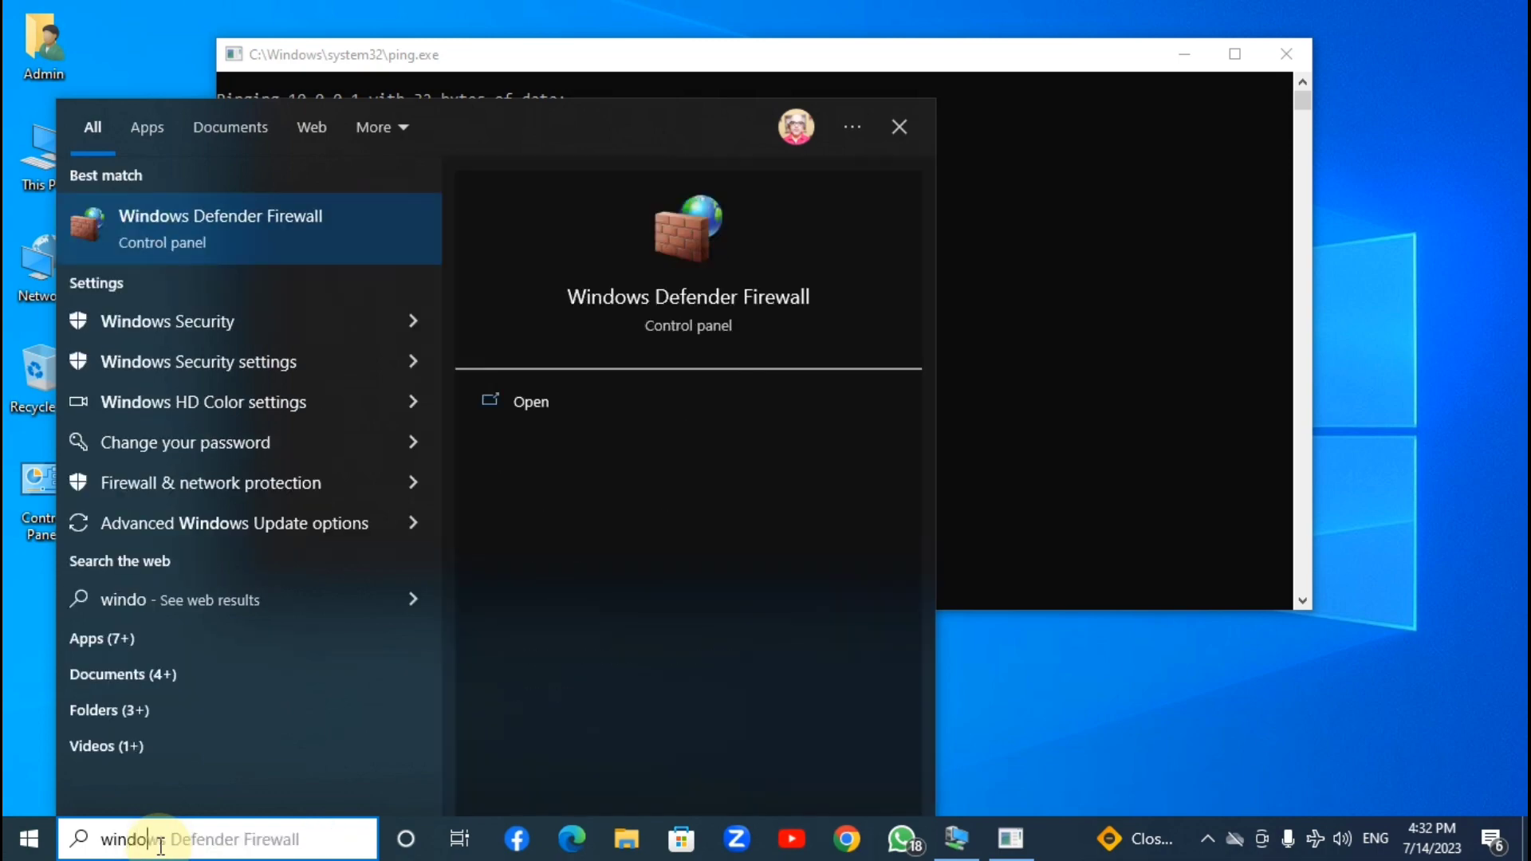
click(215, 213)
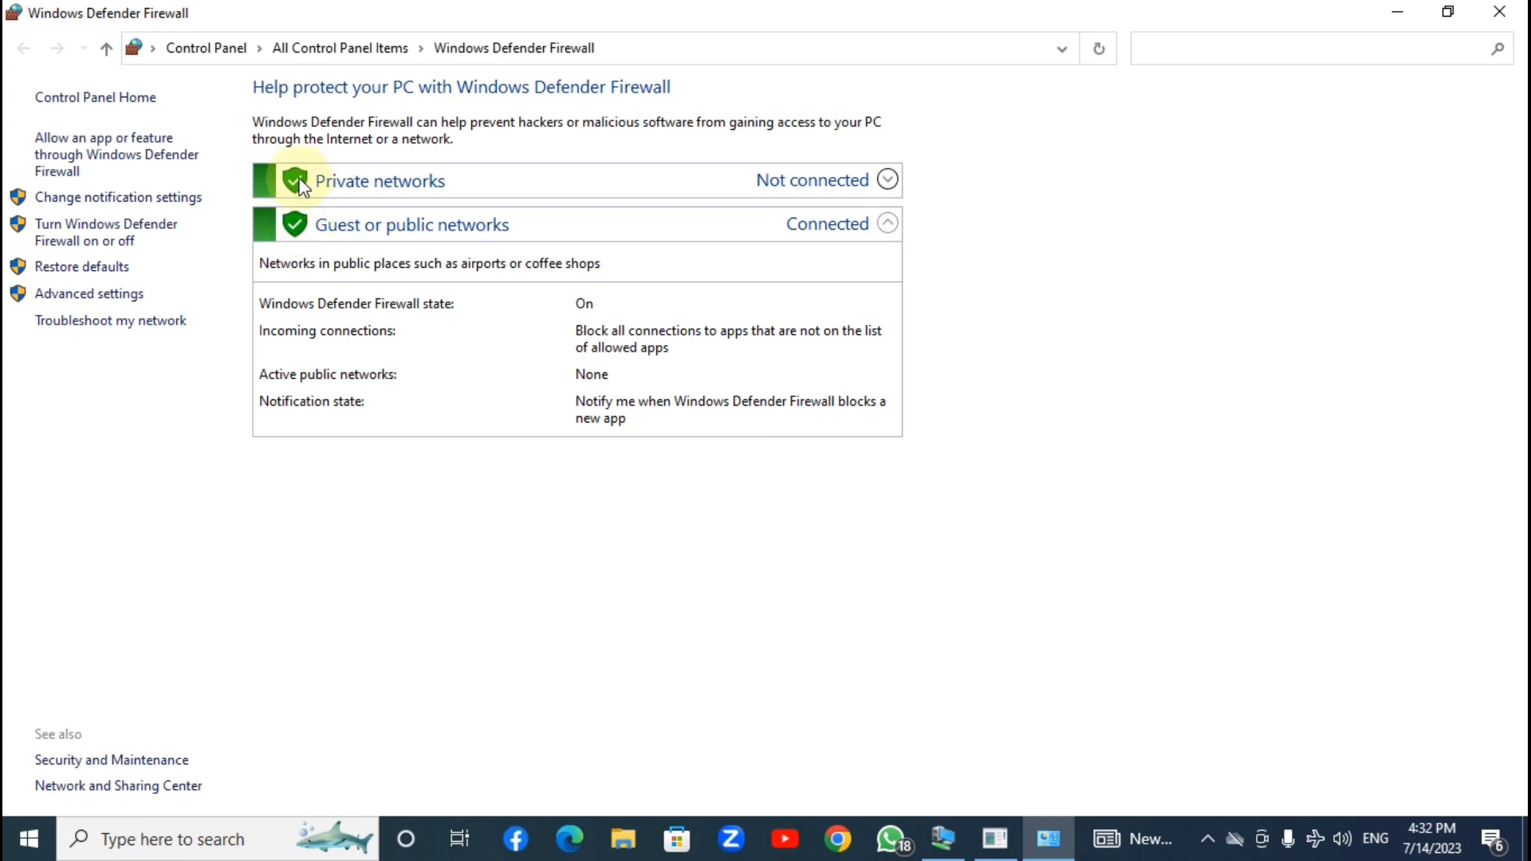
click(109, 238)
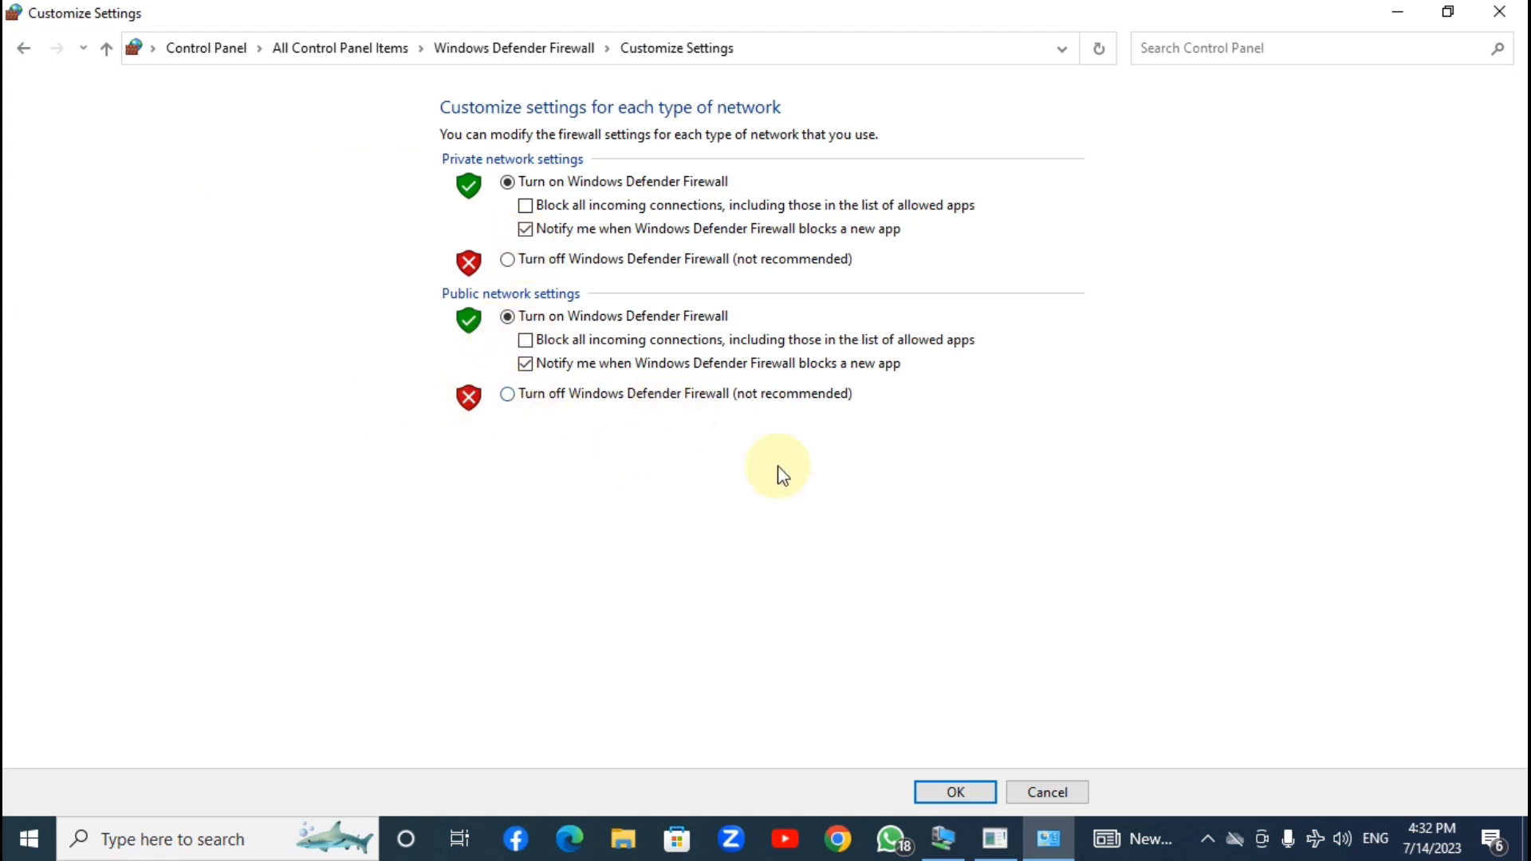
click(1051, 793)
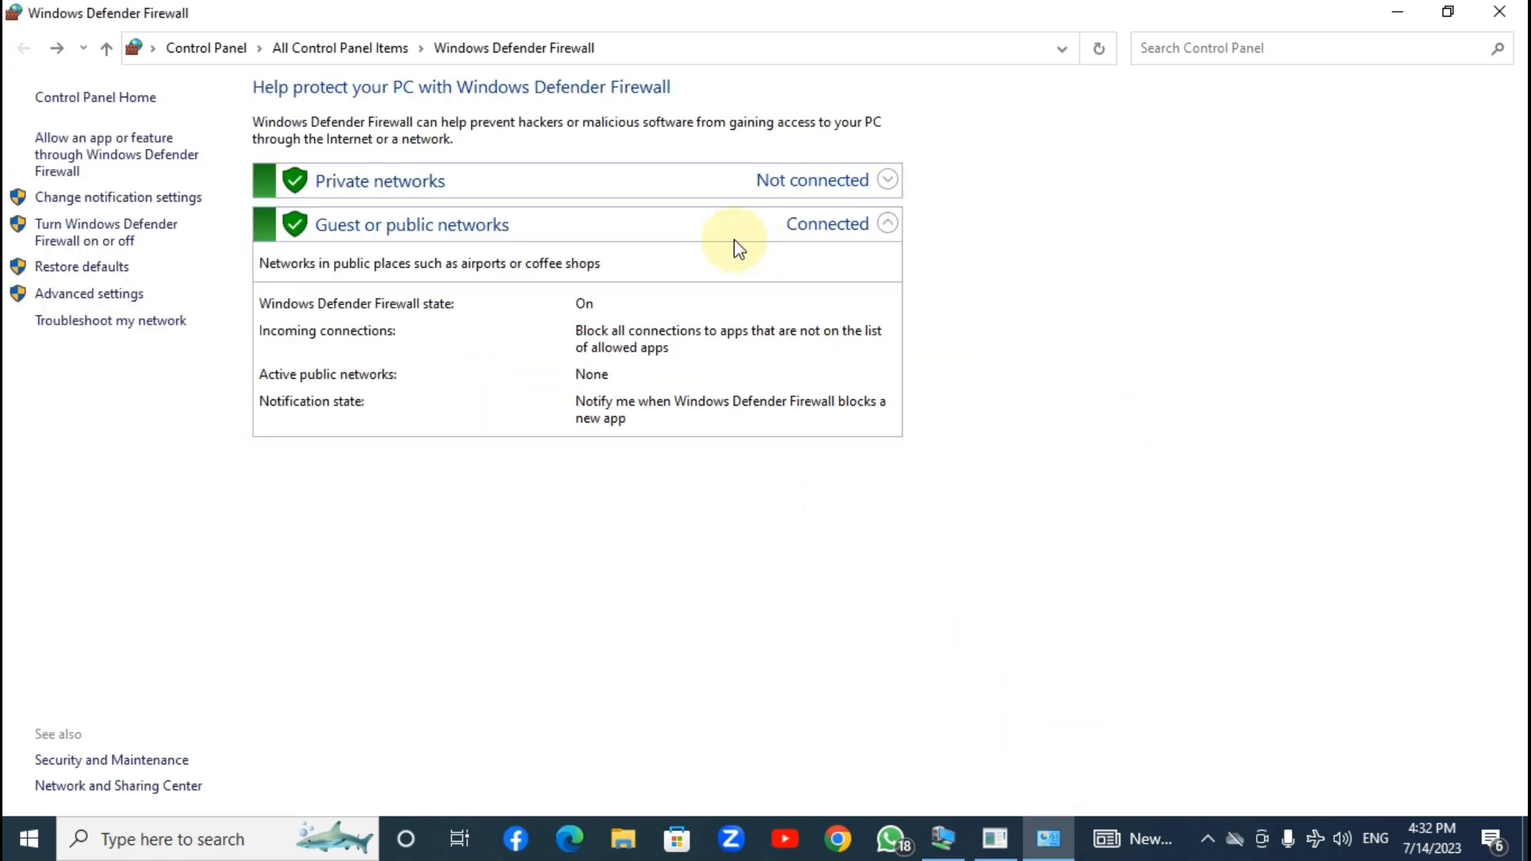
click(55, 148)
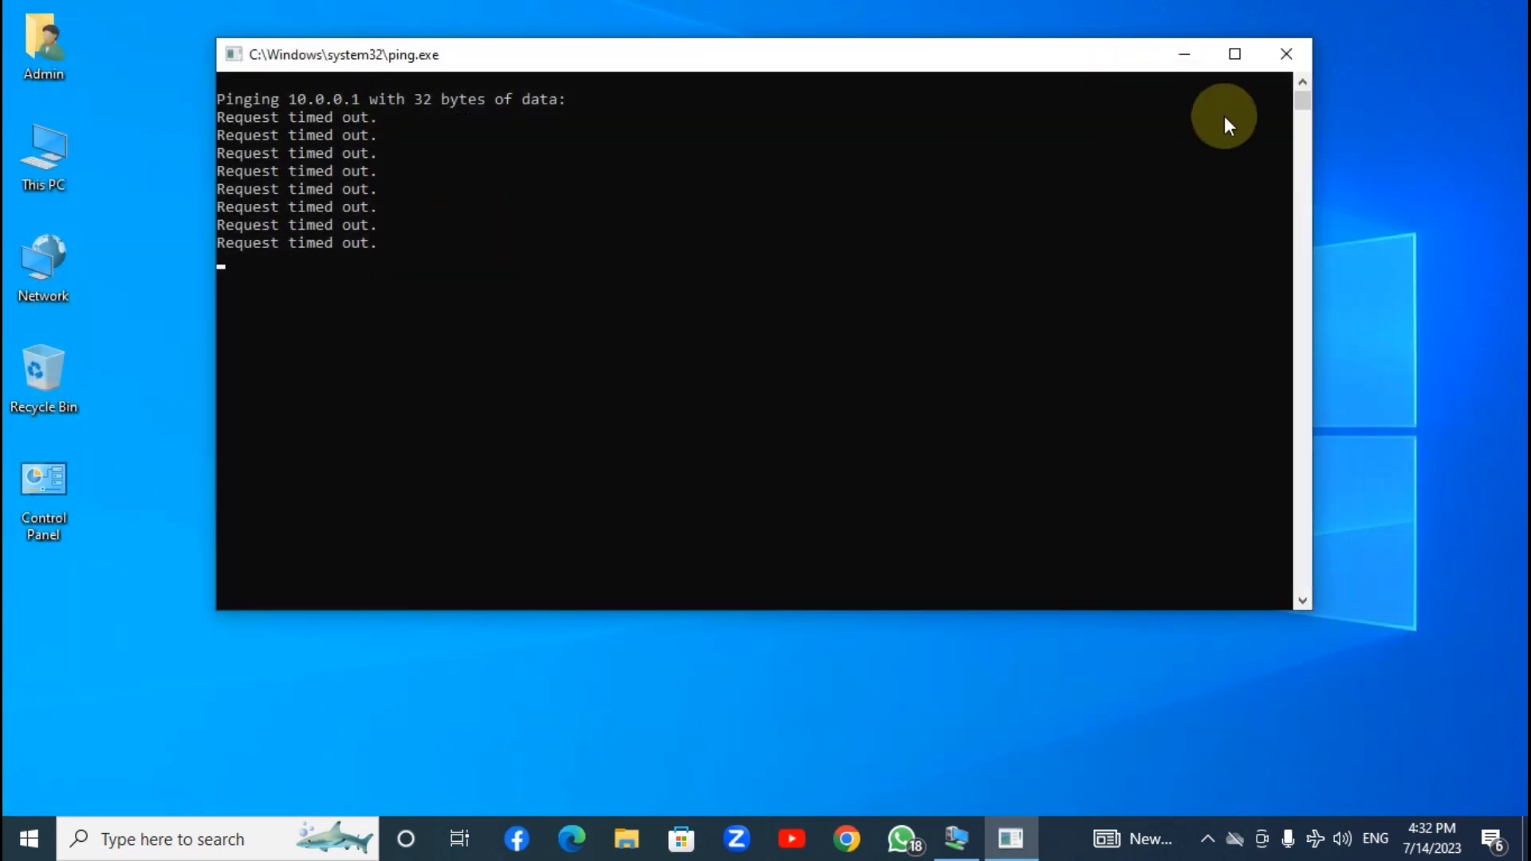
Switch to the Server-2019 virtual machine, open Windows Defender Firewall via "control firewall.cpl" and review its on/off settings for private and public networks without changing them
click(956, 837)
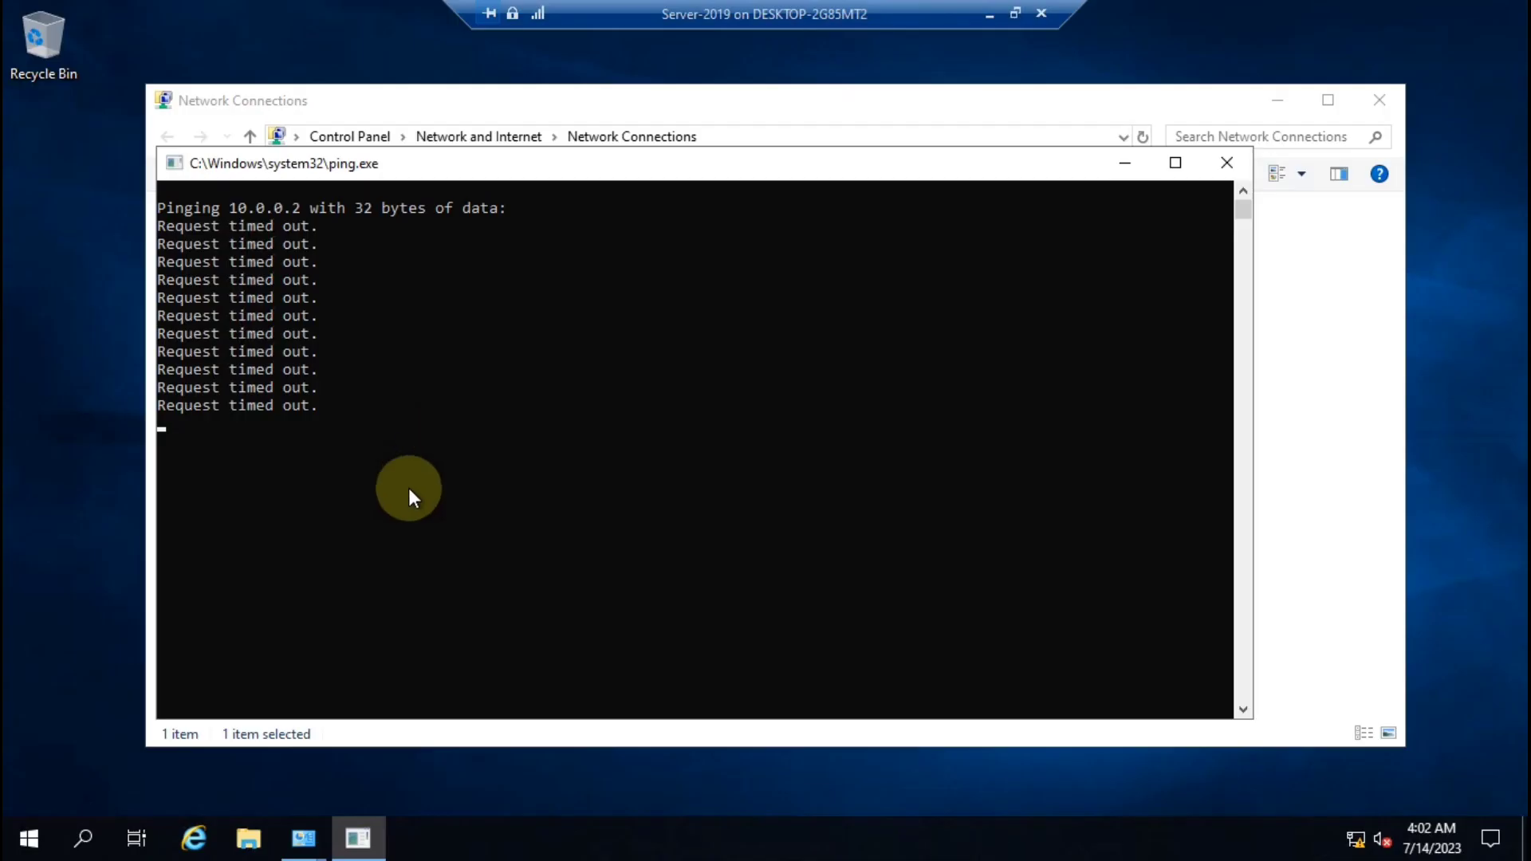
key(super+r)
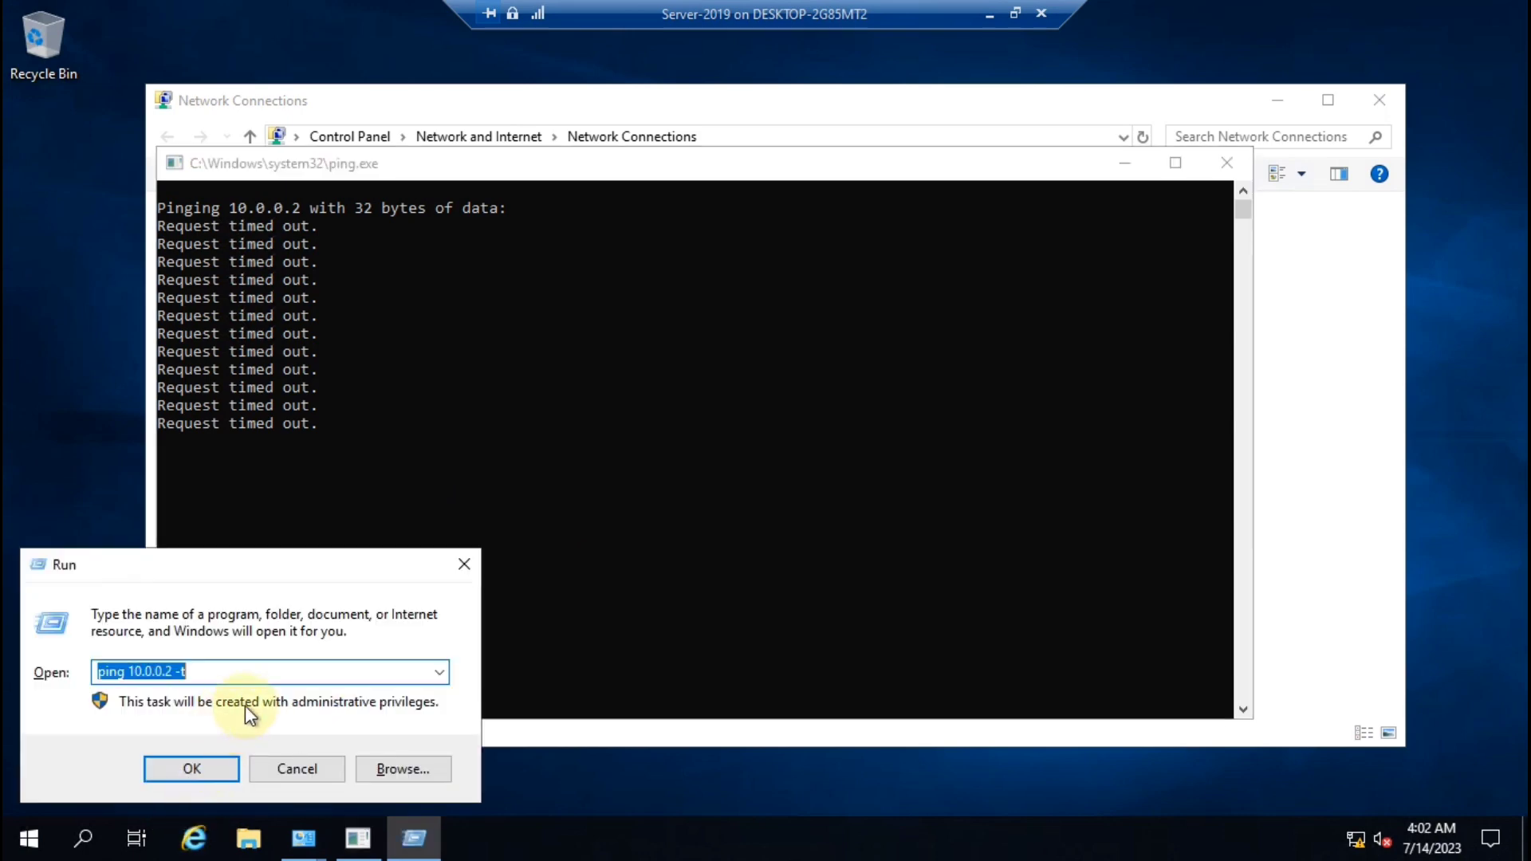
key(Down)
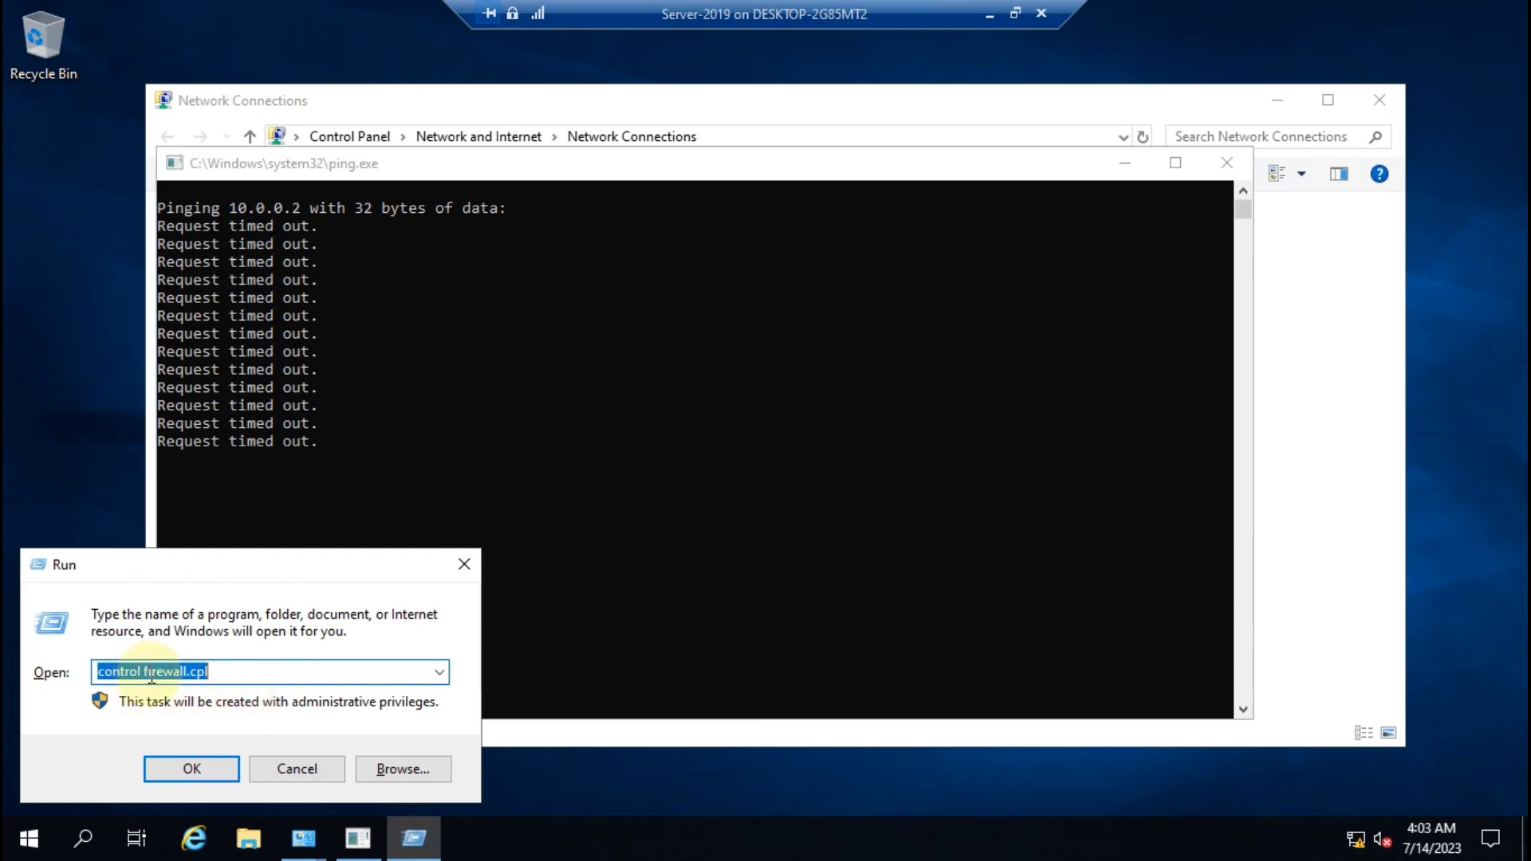
click(208, 767)
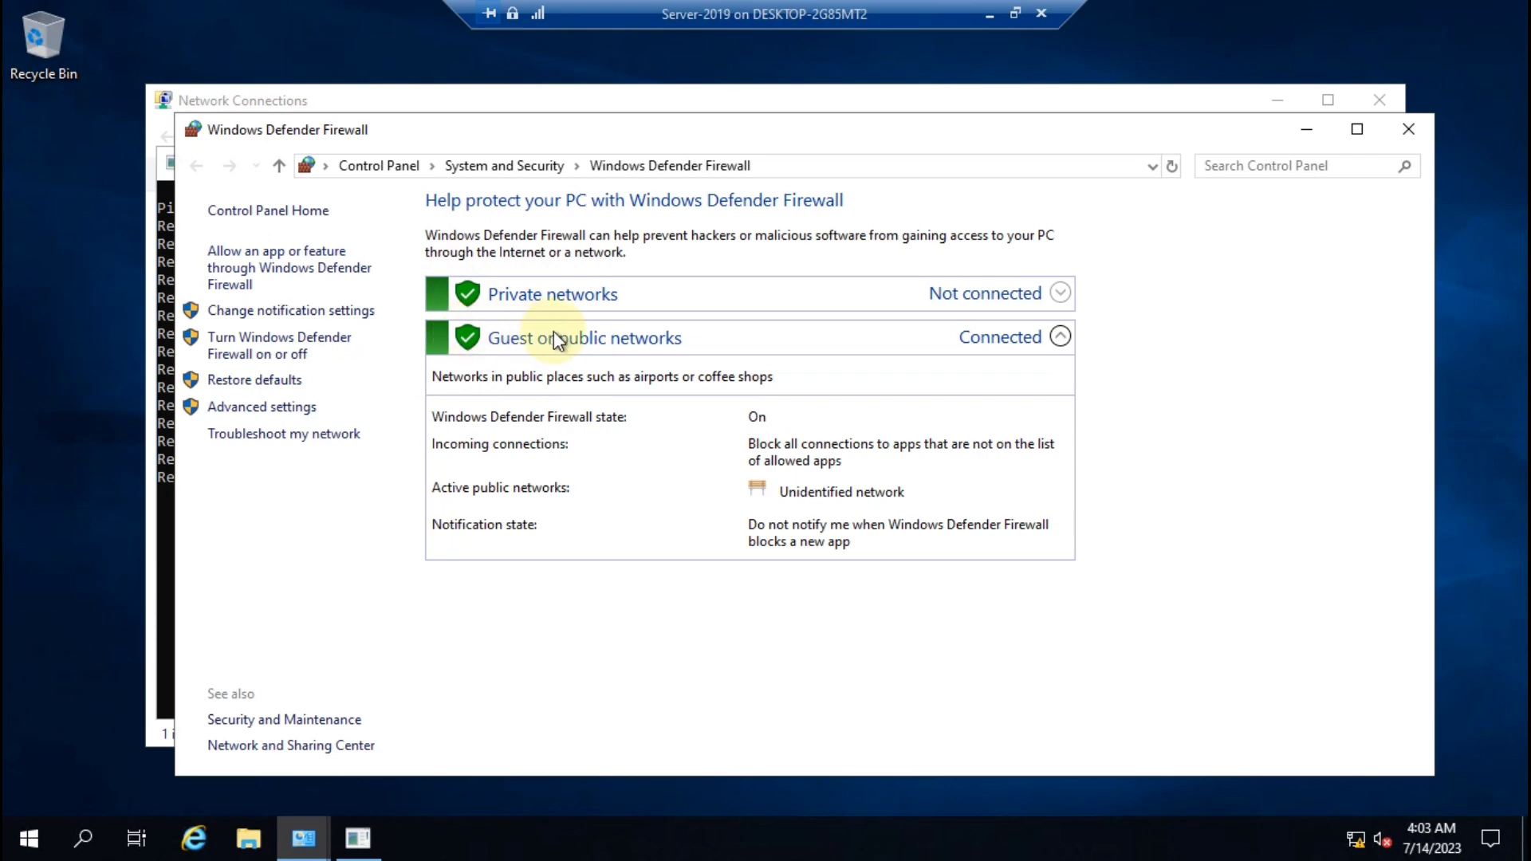
click(272, 356)
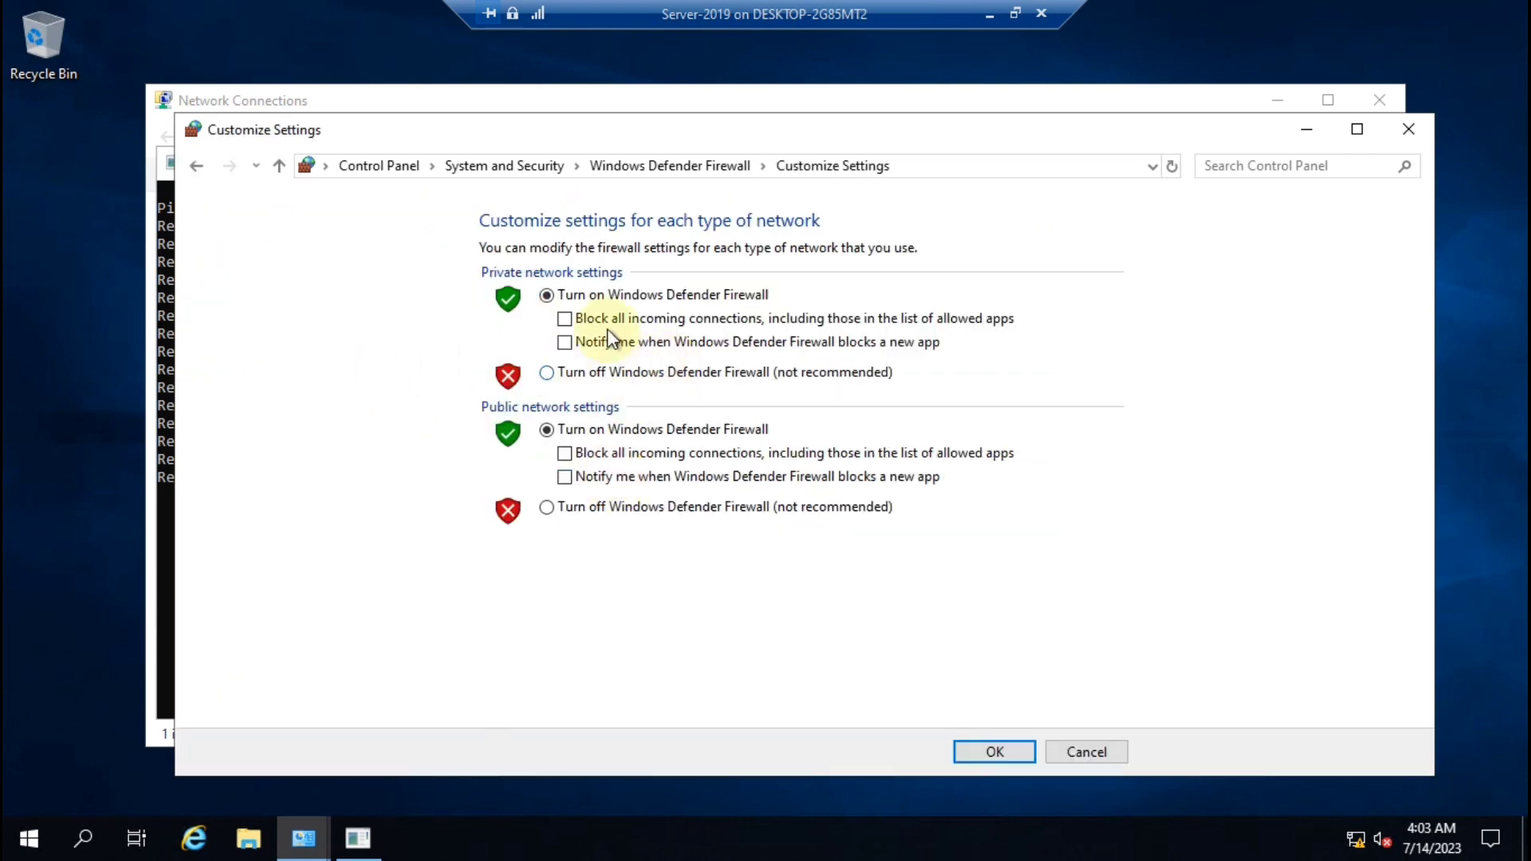
click(1070, 750)
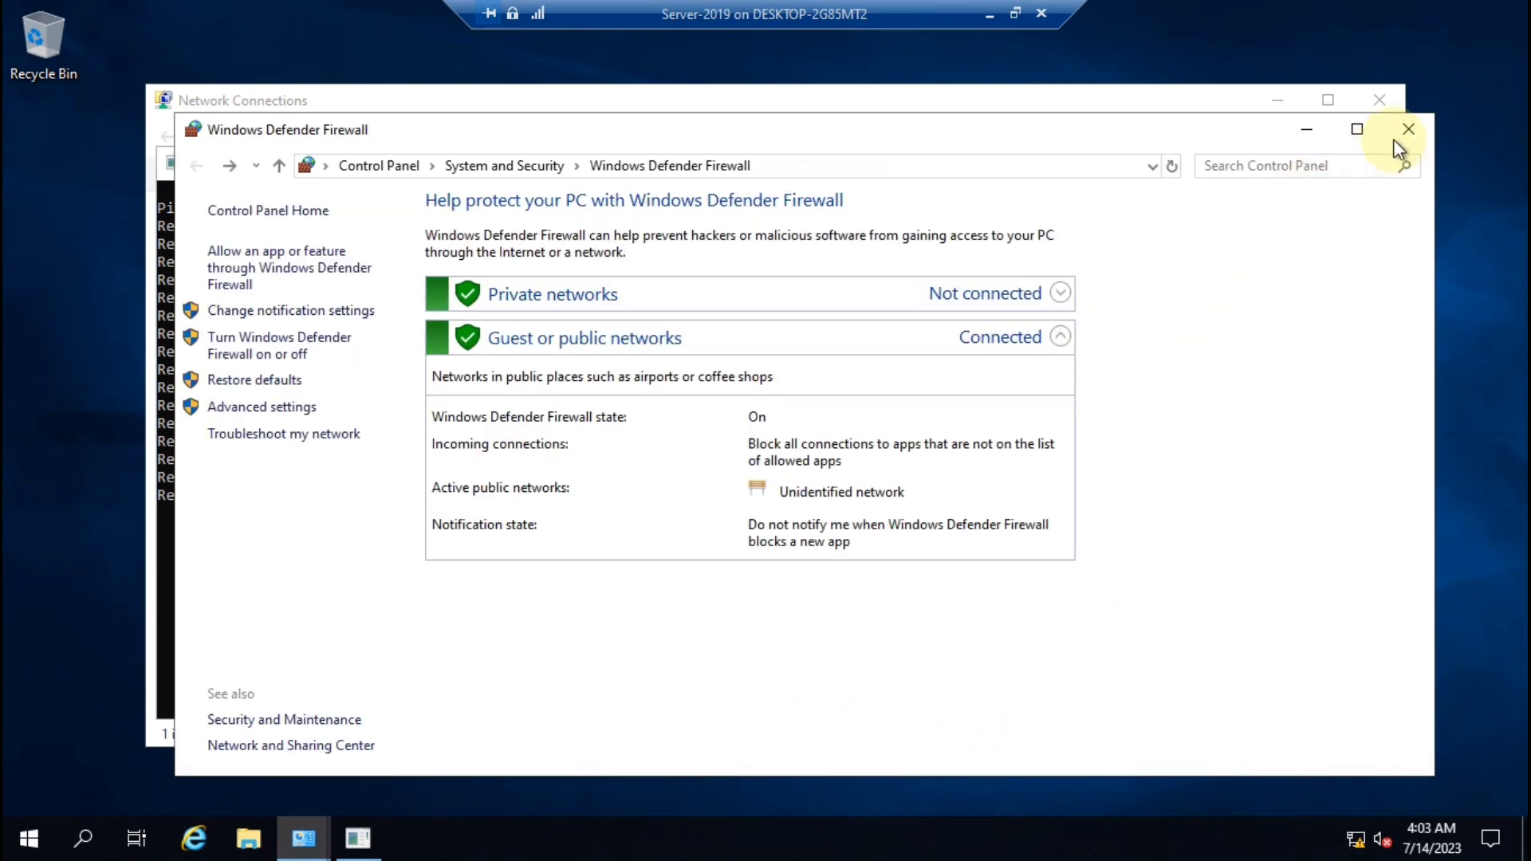
Close the server's Windows Defender Firewall and Network Connections windows, leaving its ping running, and return to the Windows 10 host
click(1406, 130)
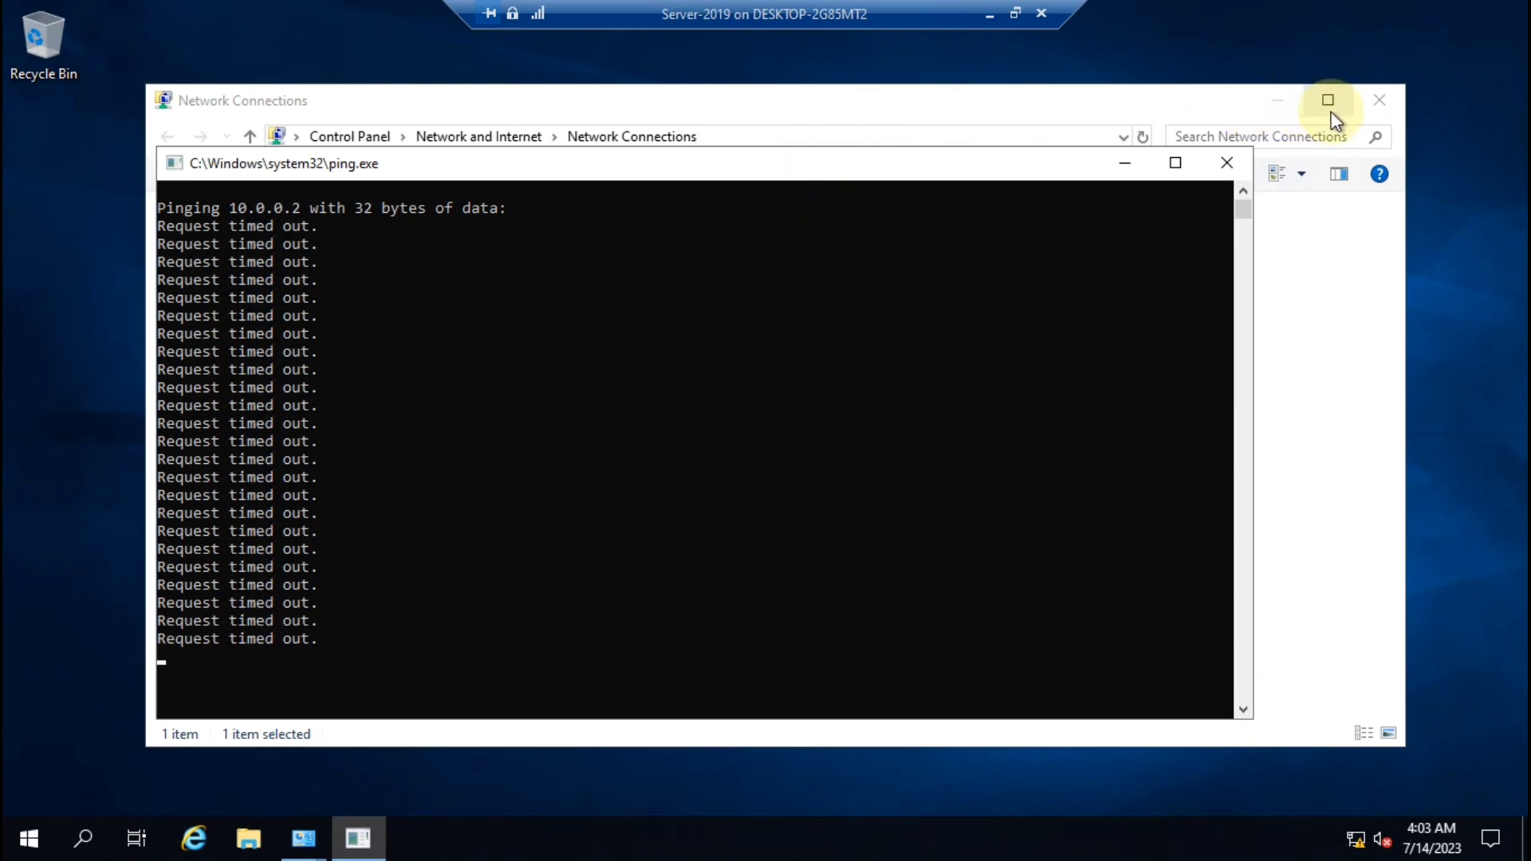
click(1377, 100)
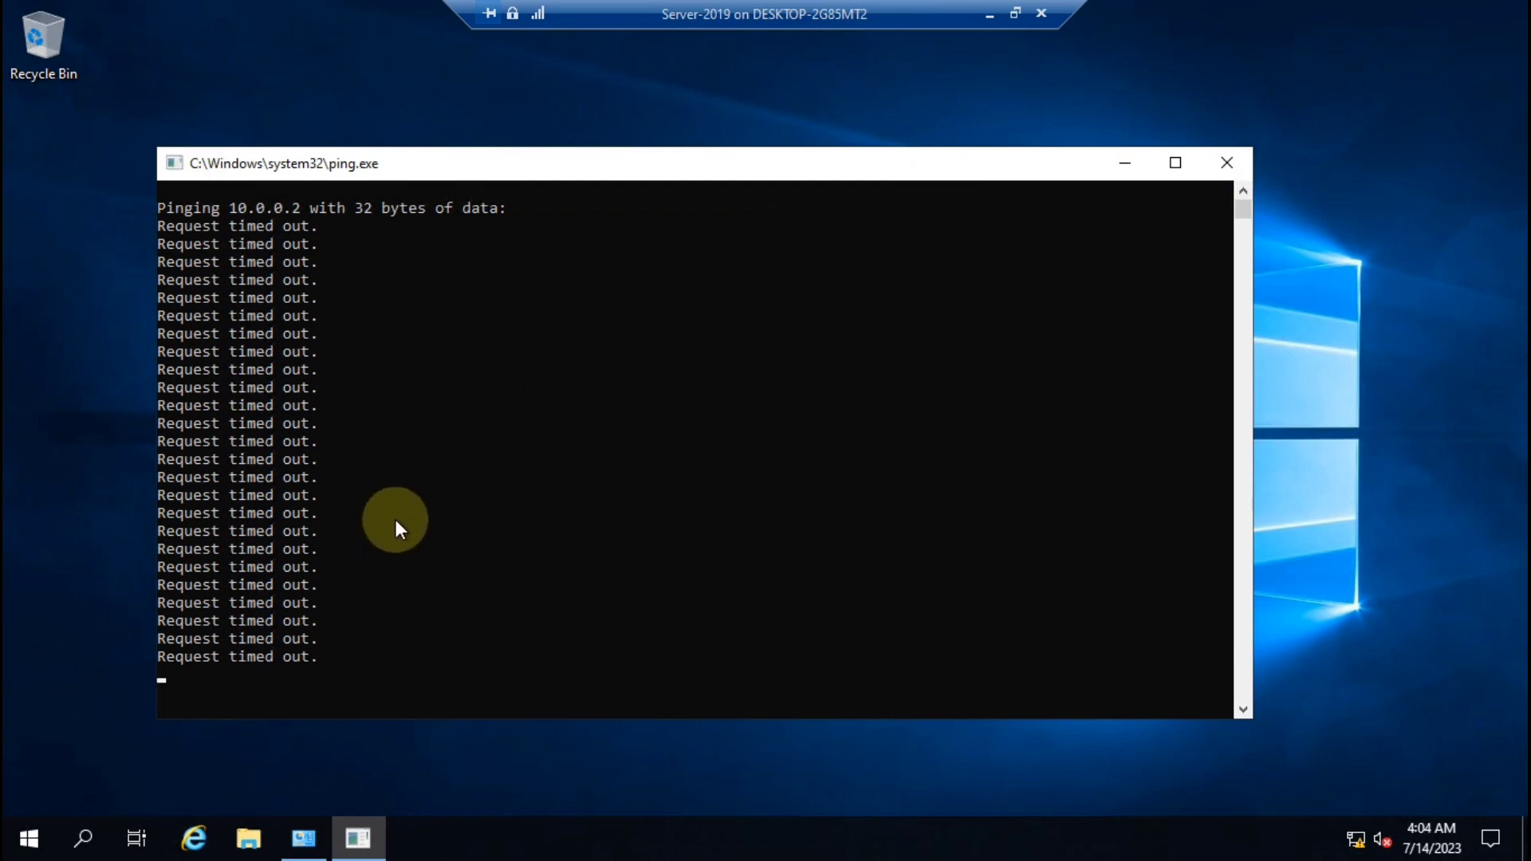
click(987, 13)
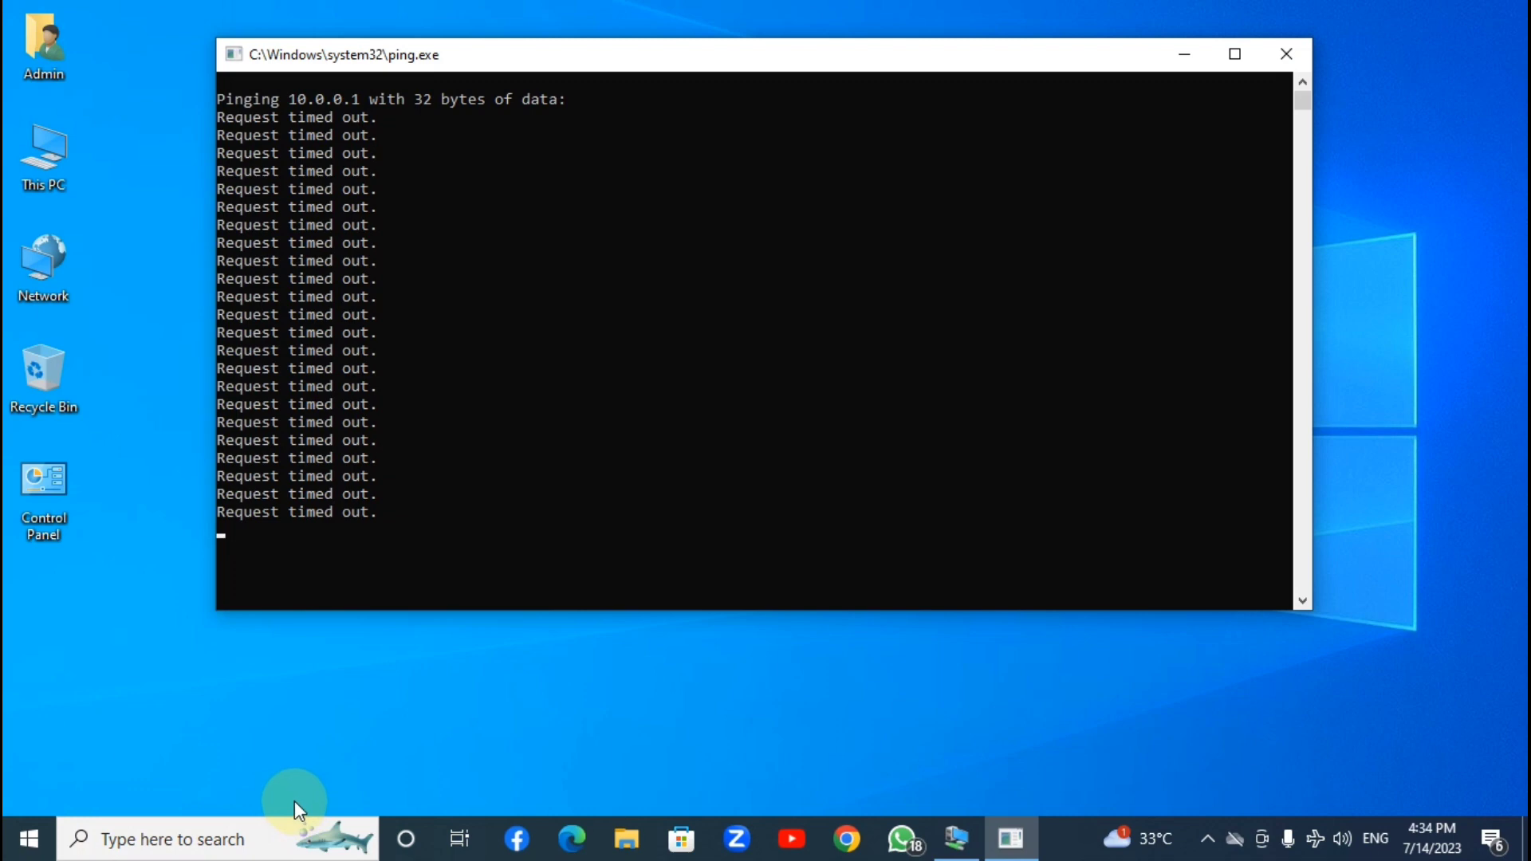
Open Windows Defender Firewall on the host with "control firewall.cpl" and bring up its advanced settings in a maximized window
key(super+r)
key(Down)
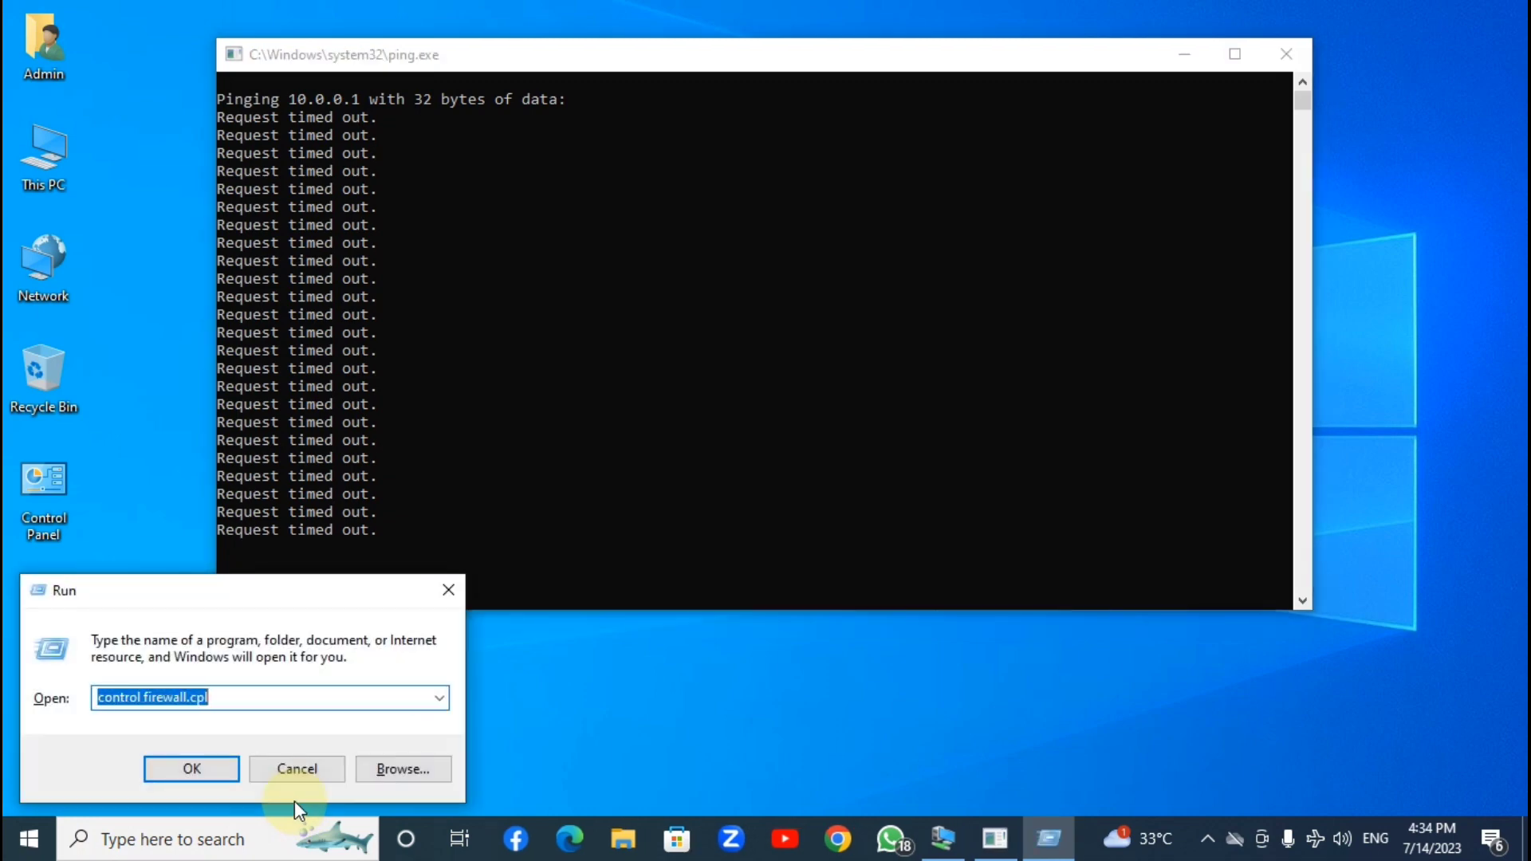
key(Return)
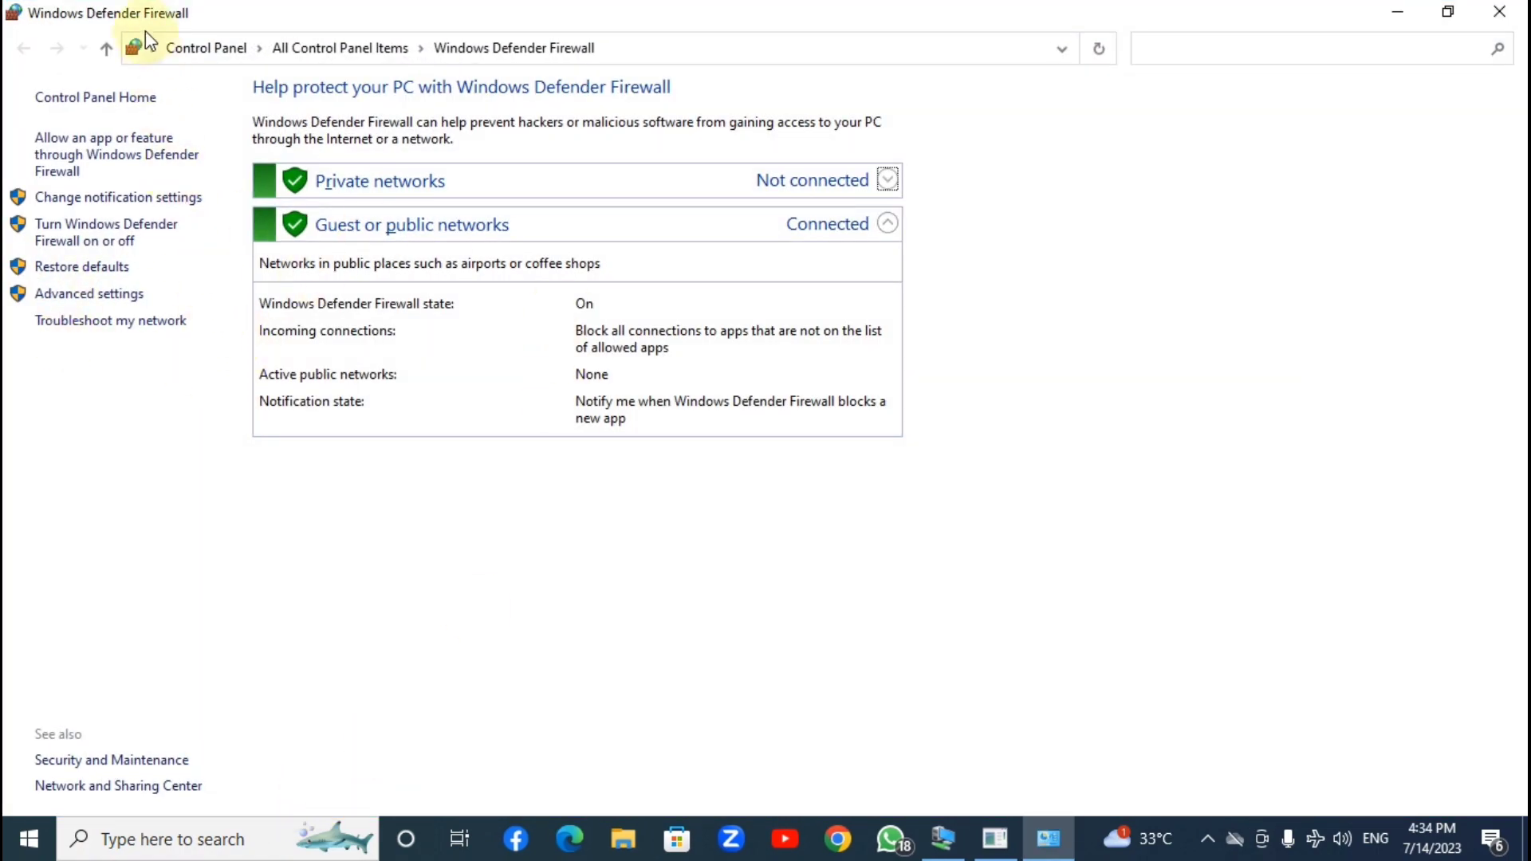
click(112, 295)
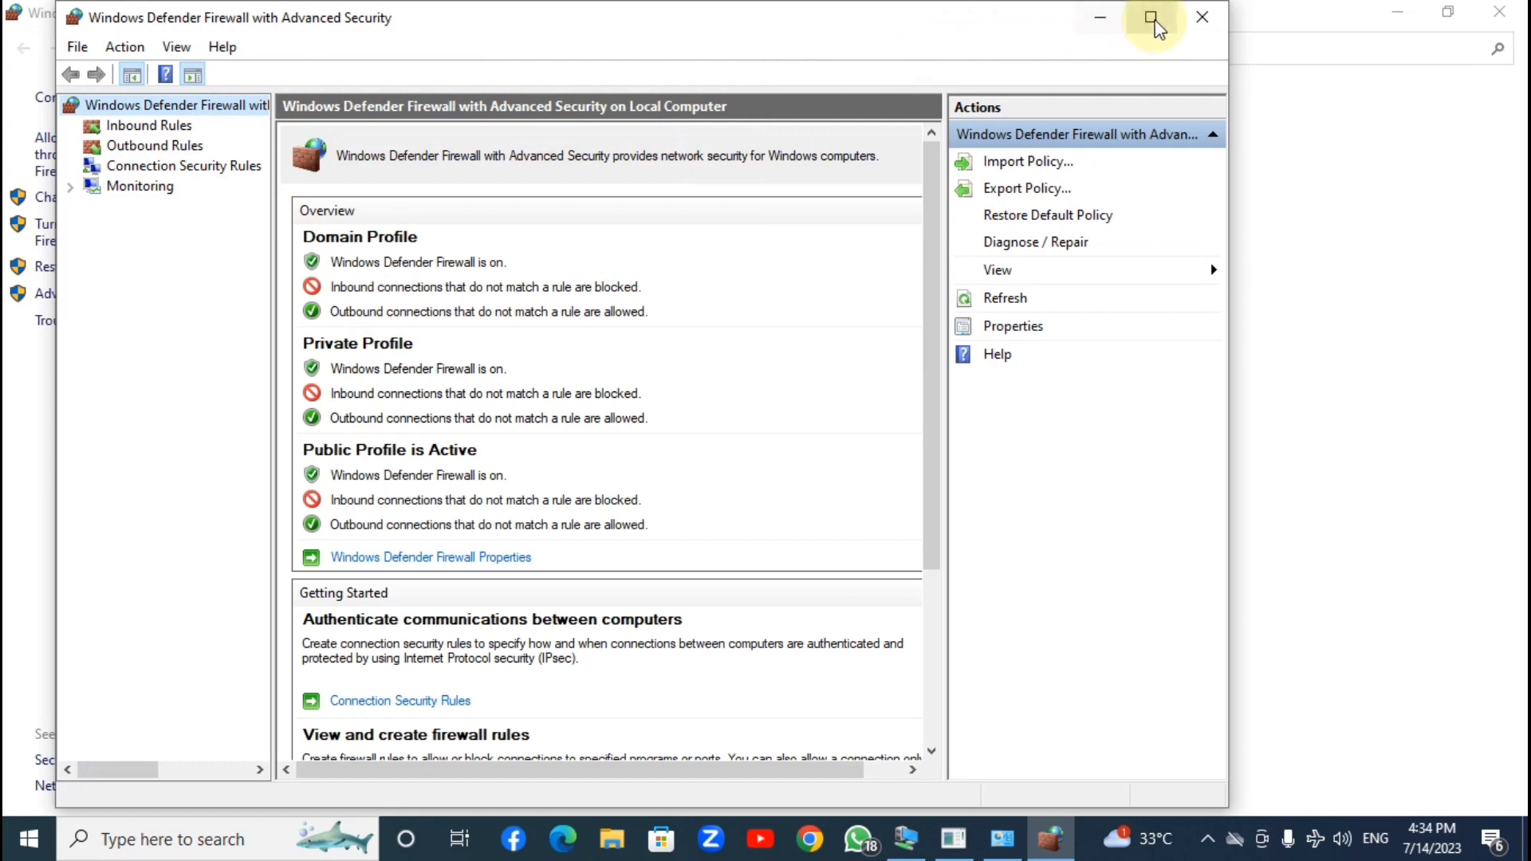
click(1151, 17)
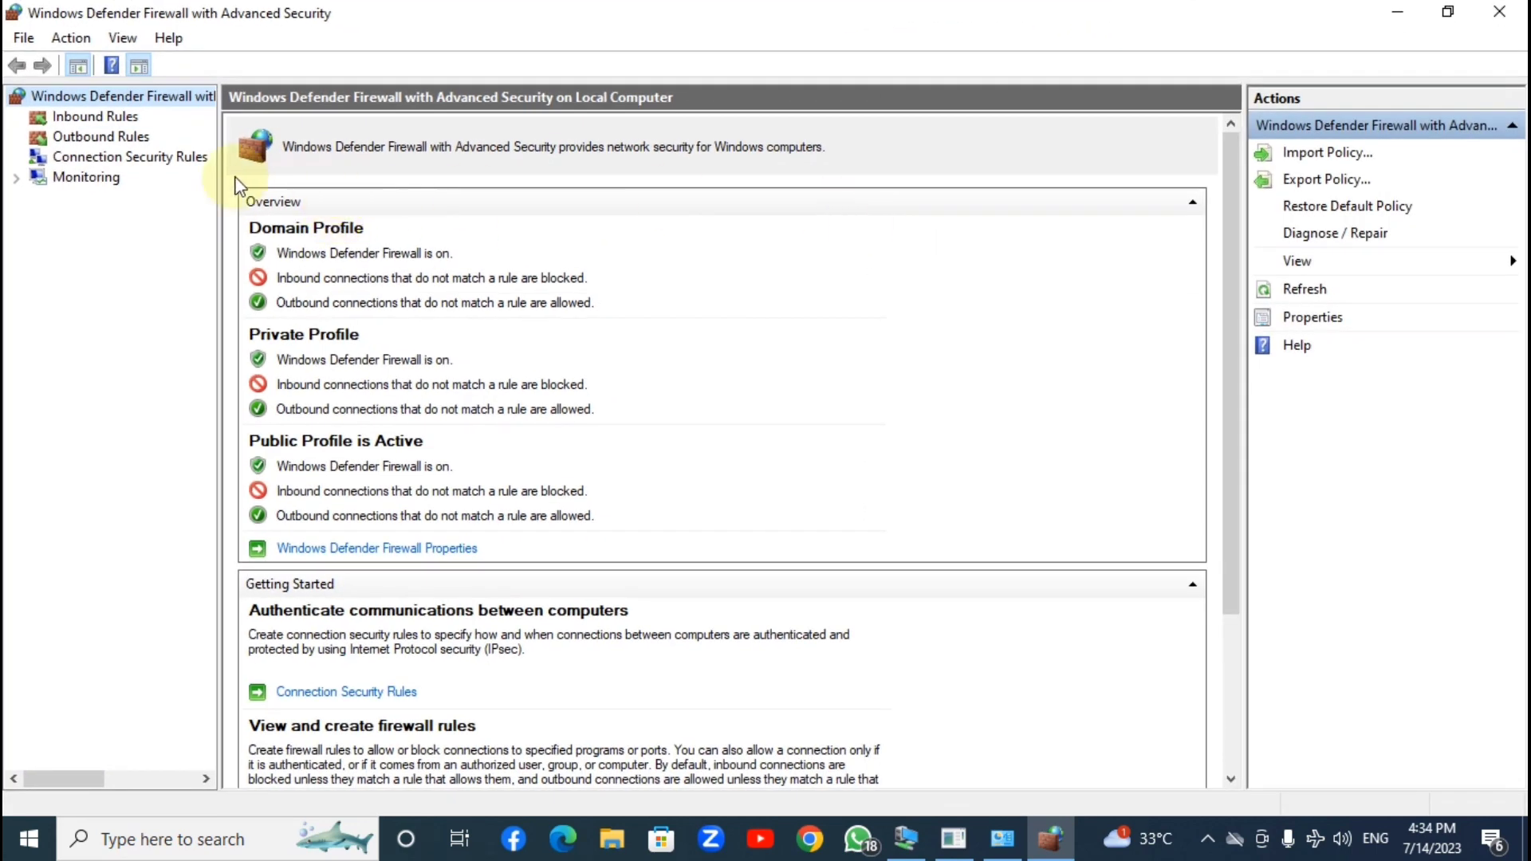
Start a new inbound rule on the host and set its rule type to Custom
click(120, 120)
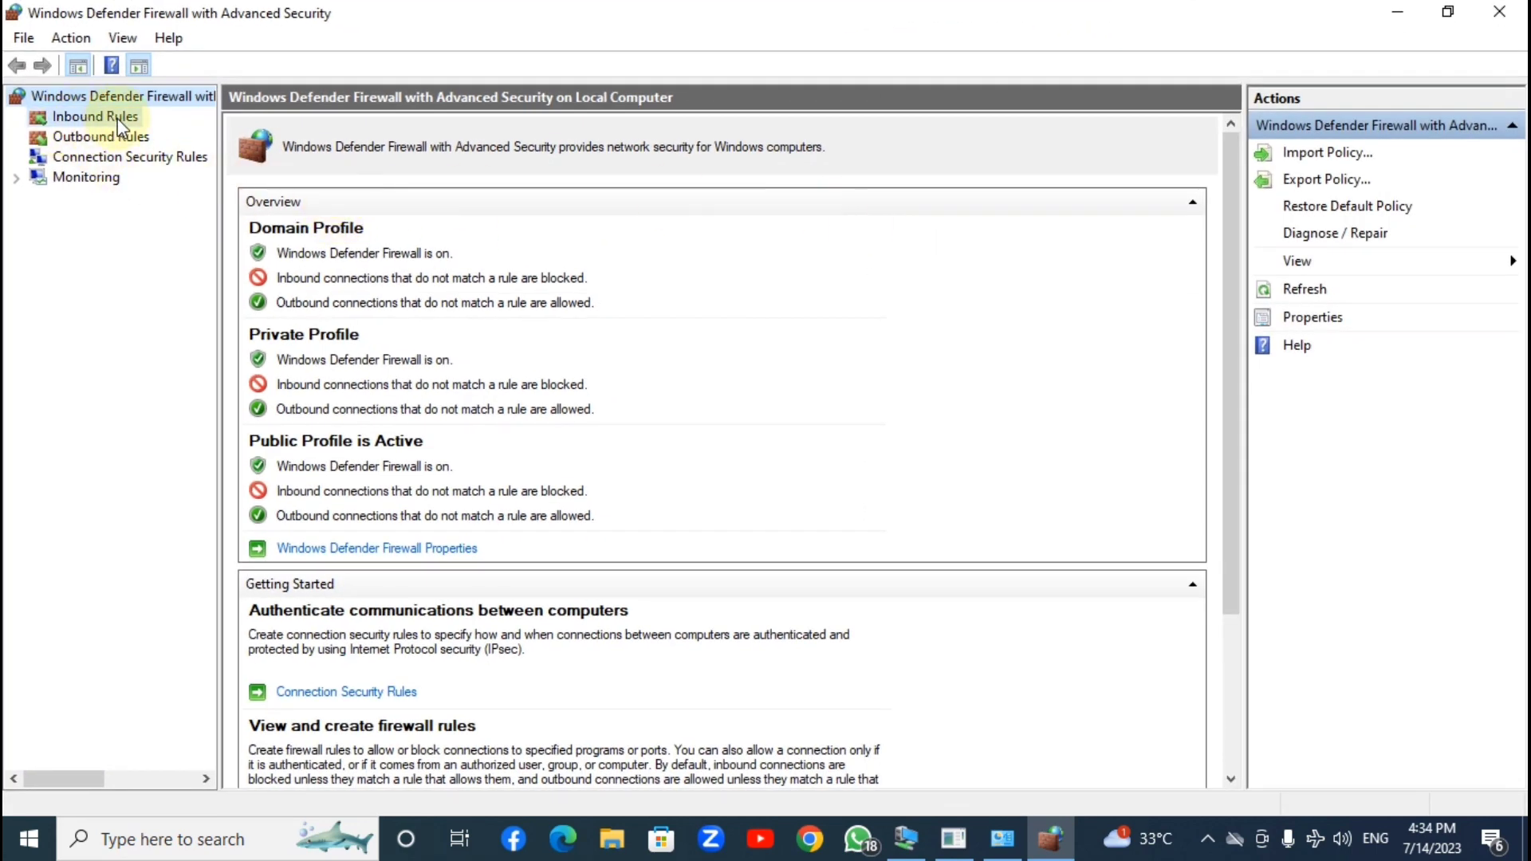
right_click(125, 123)
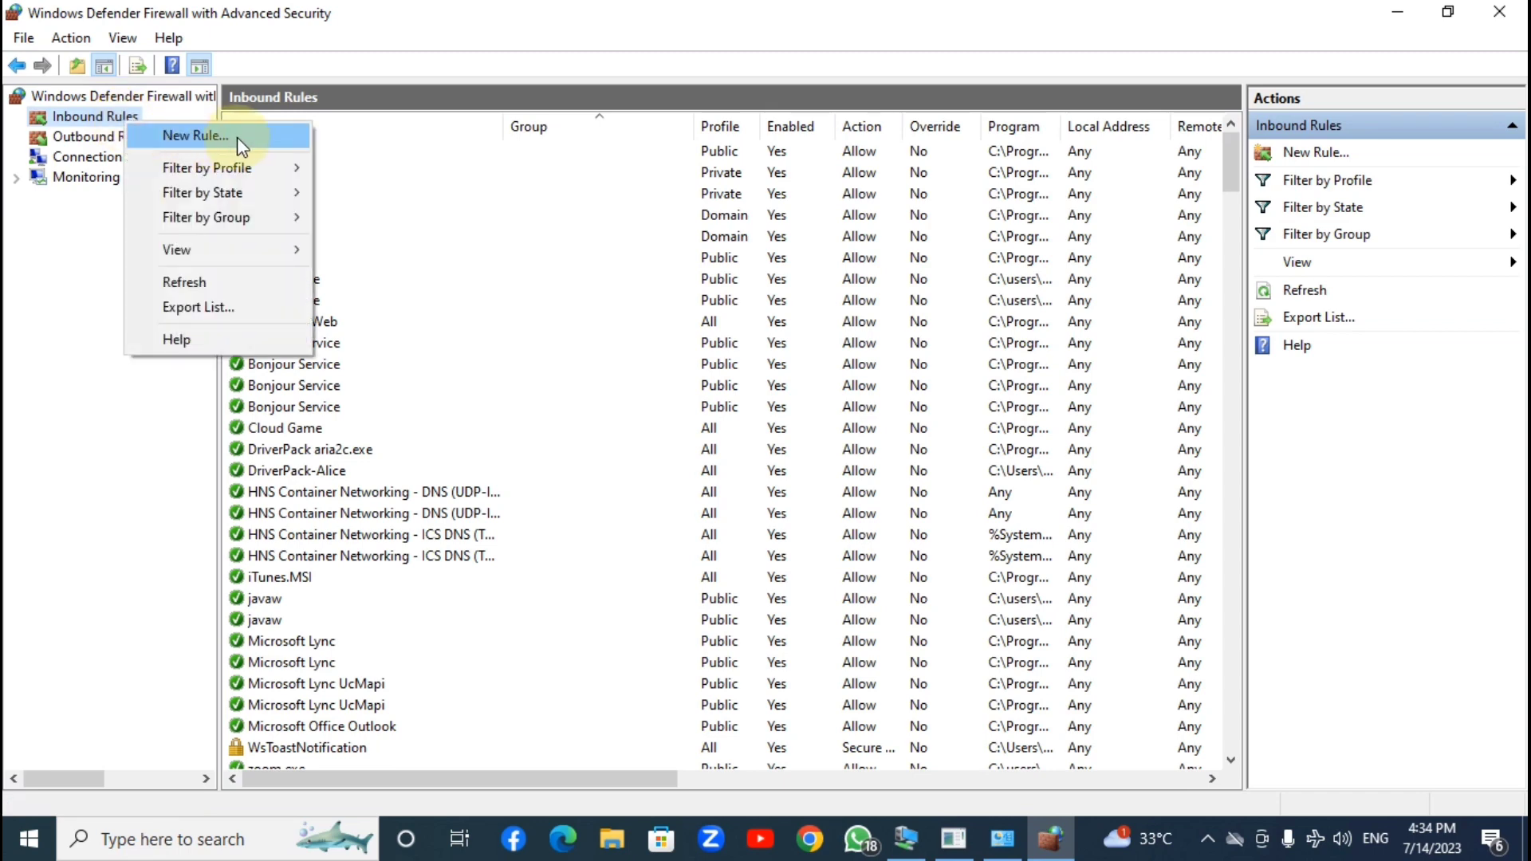
click(237, 138)
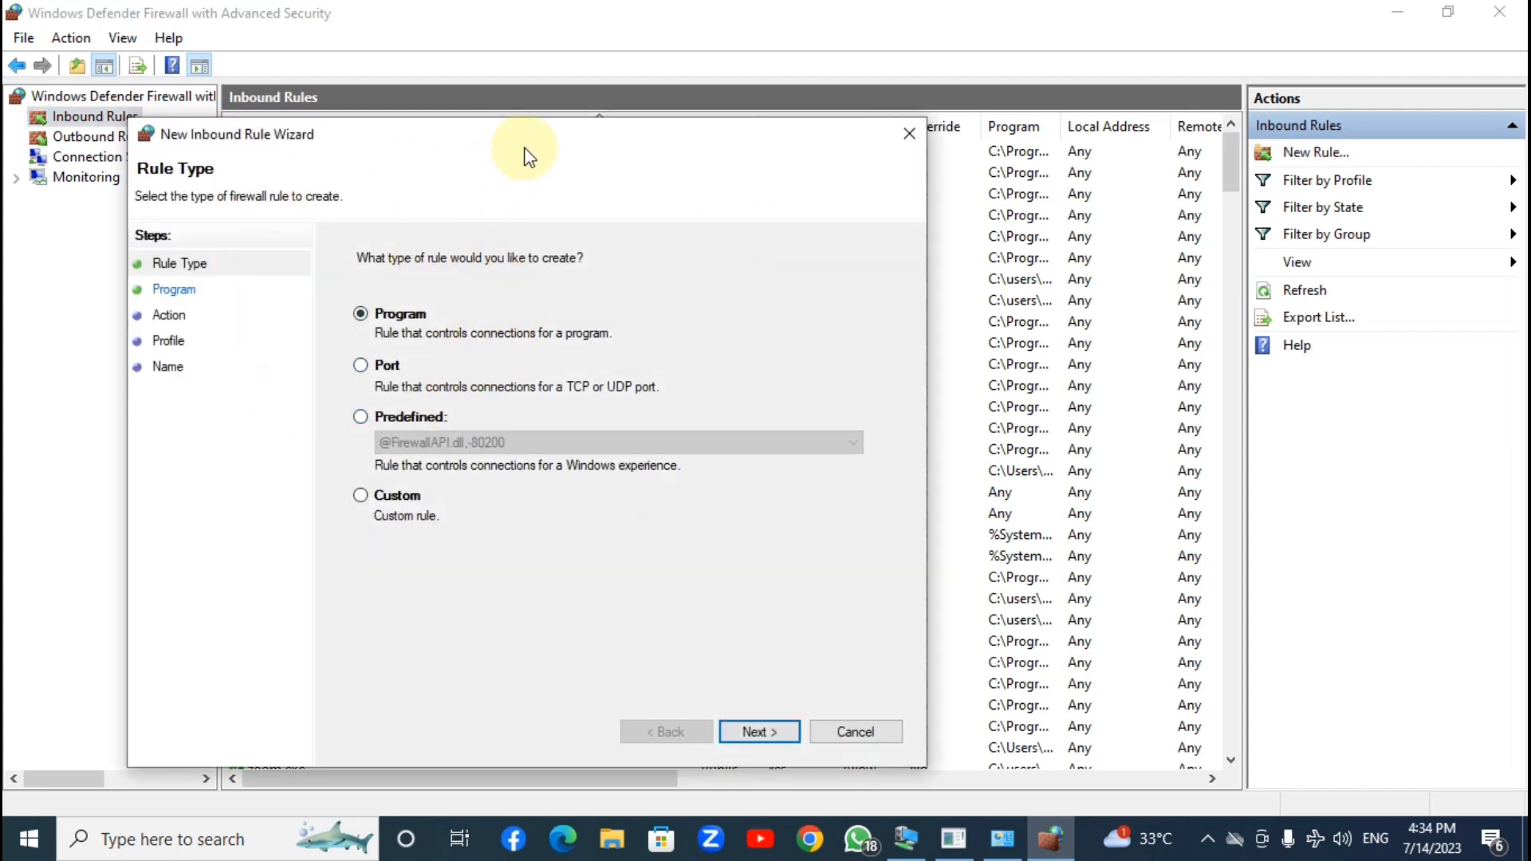
drag(526, 137, 668, 41)
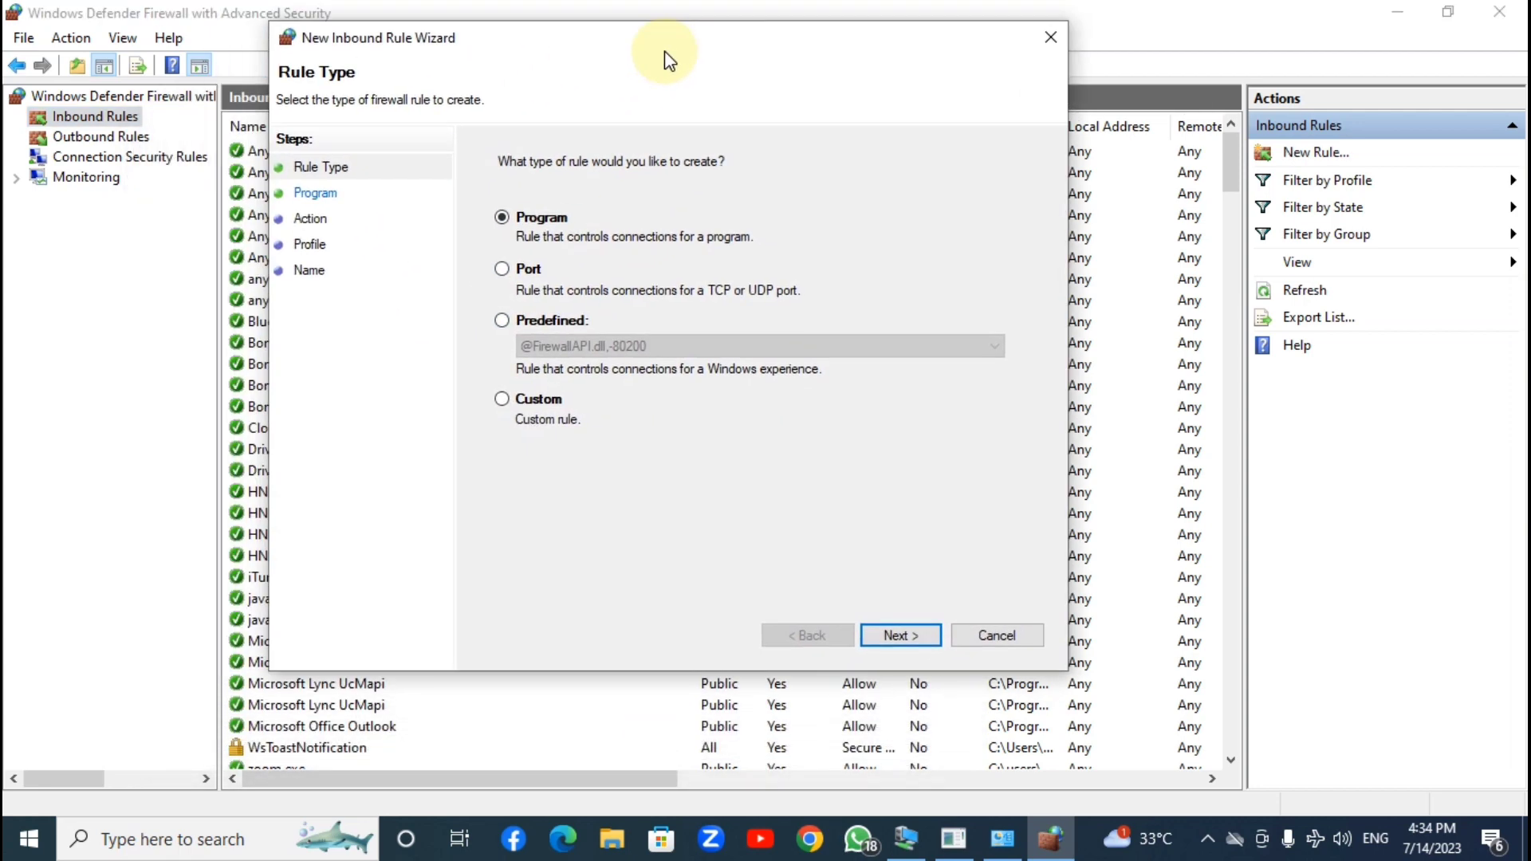
click(524, 397)
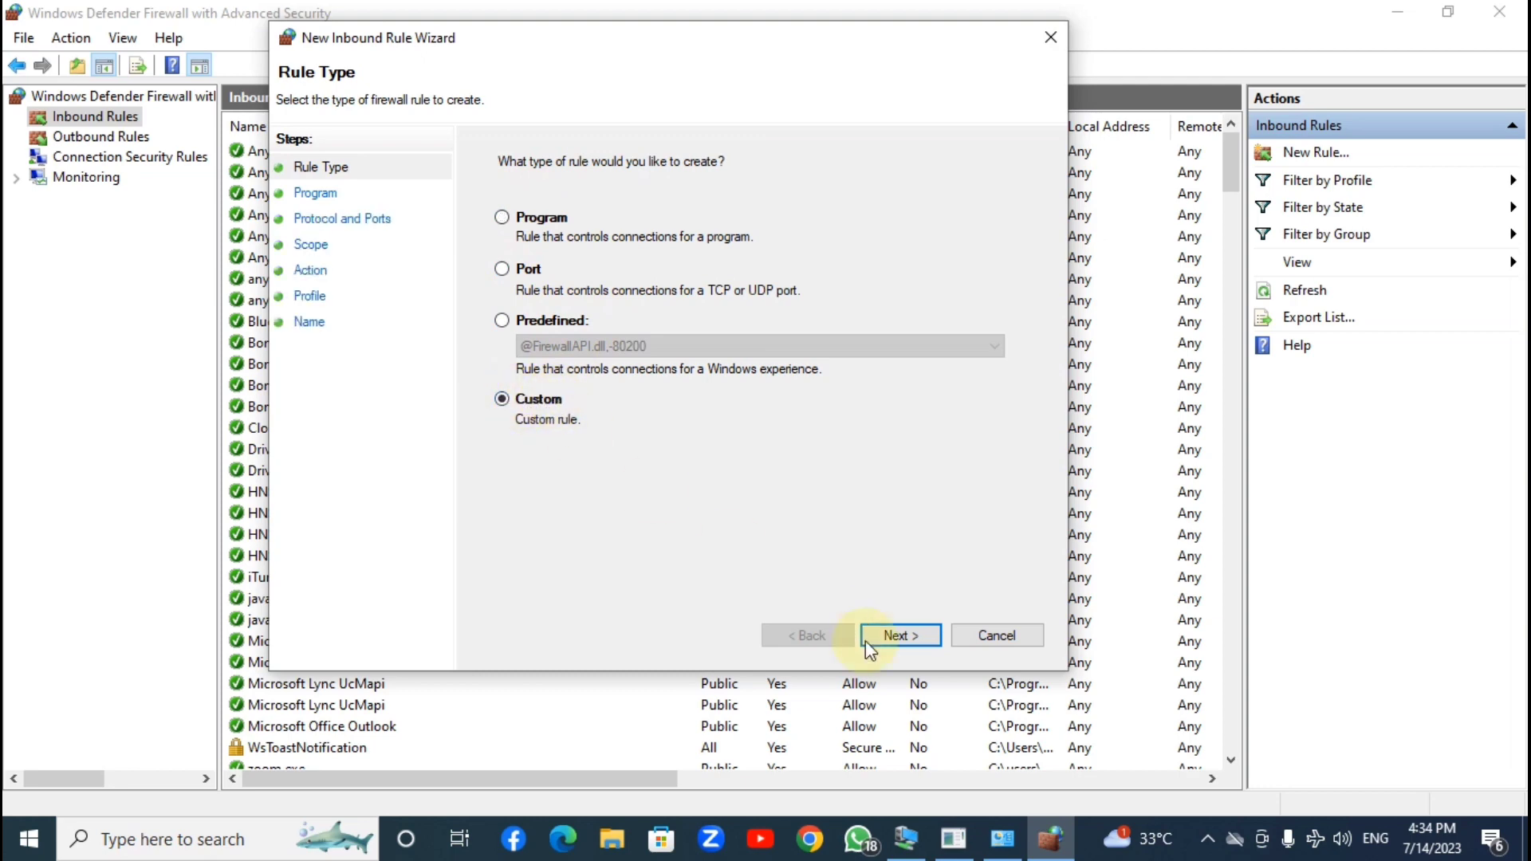
click(916, 640)
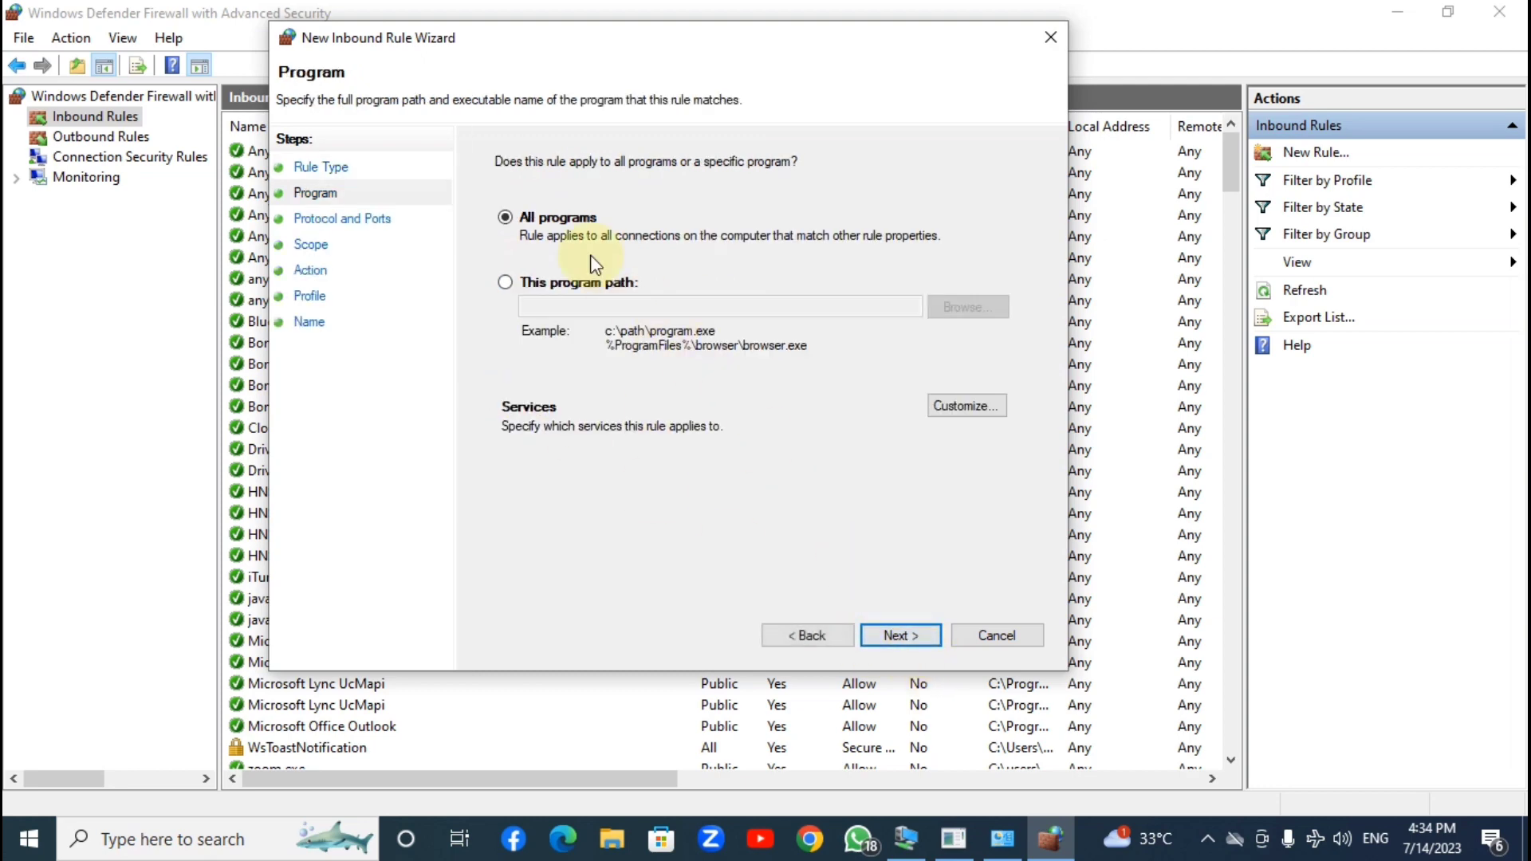
Look over the rule's service settings without changing them and apply the rule to all programs
click(969, 405)
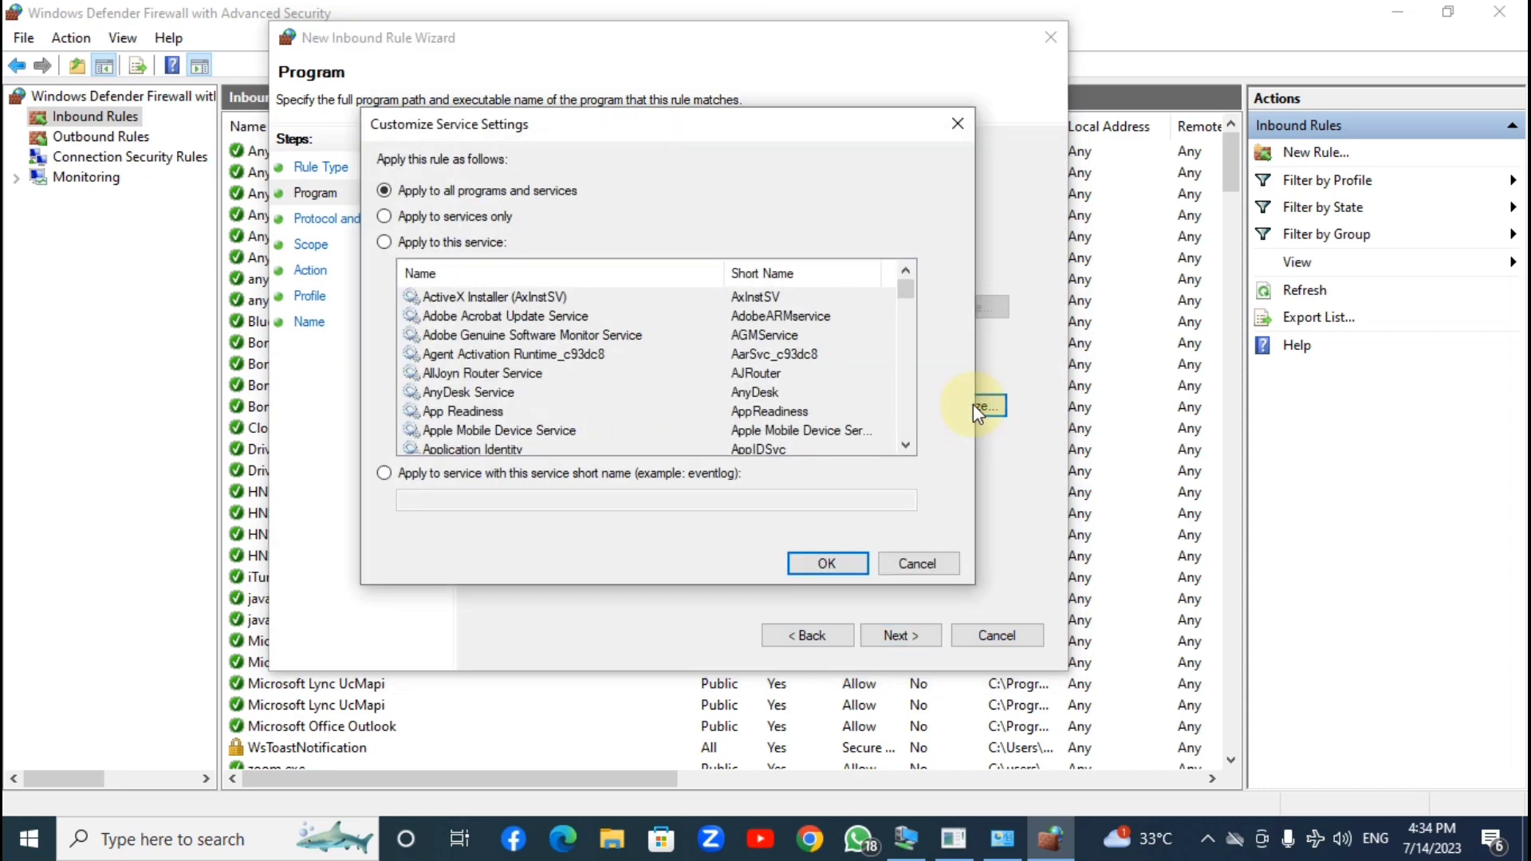
click(927, 563)
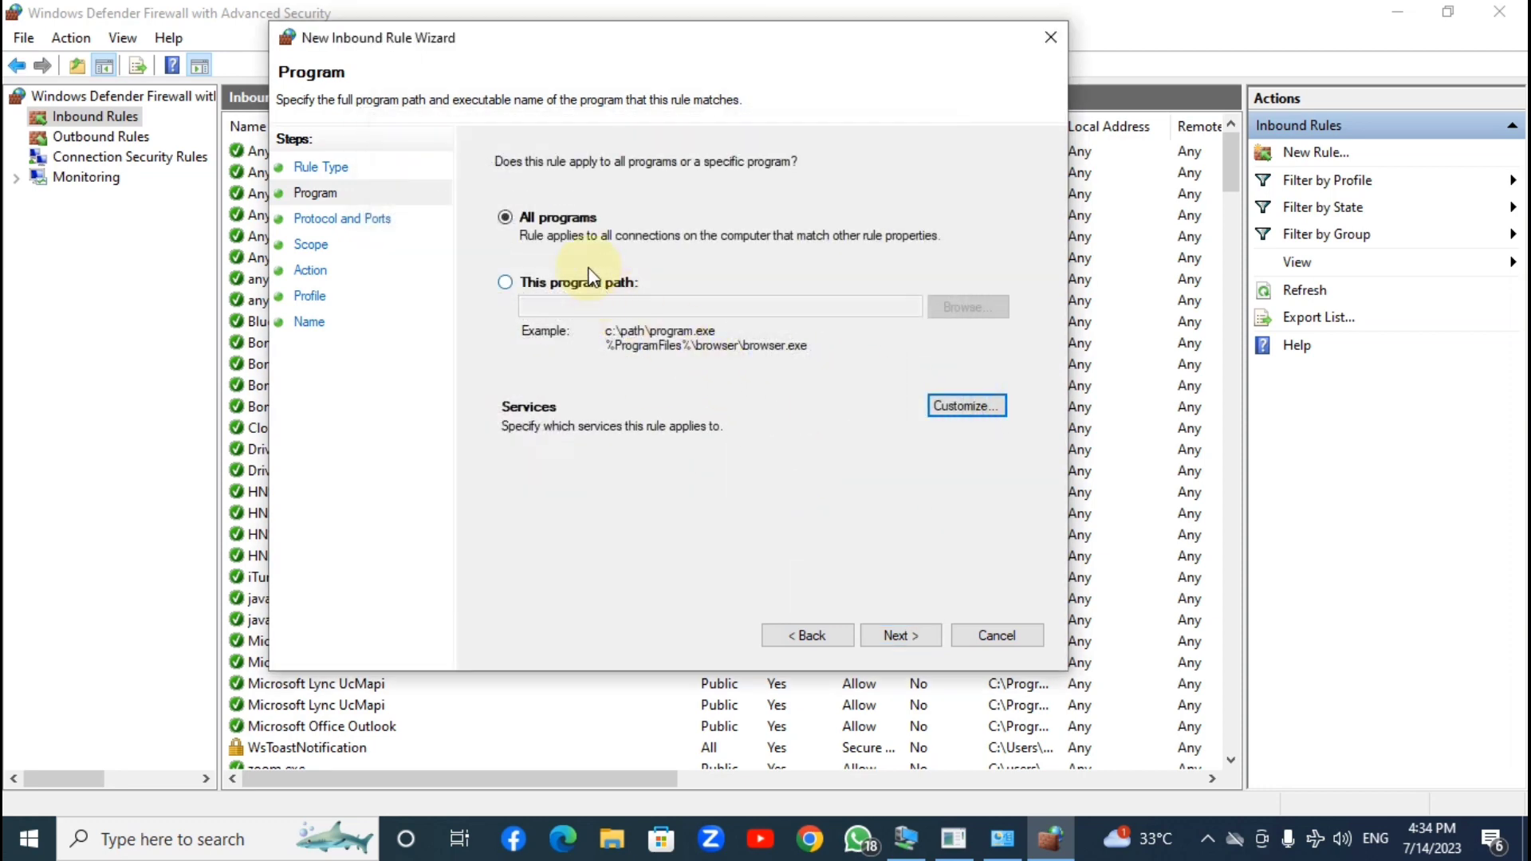
click(902, 636)
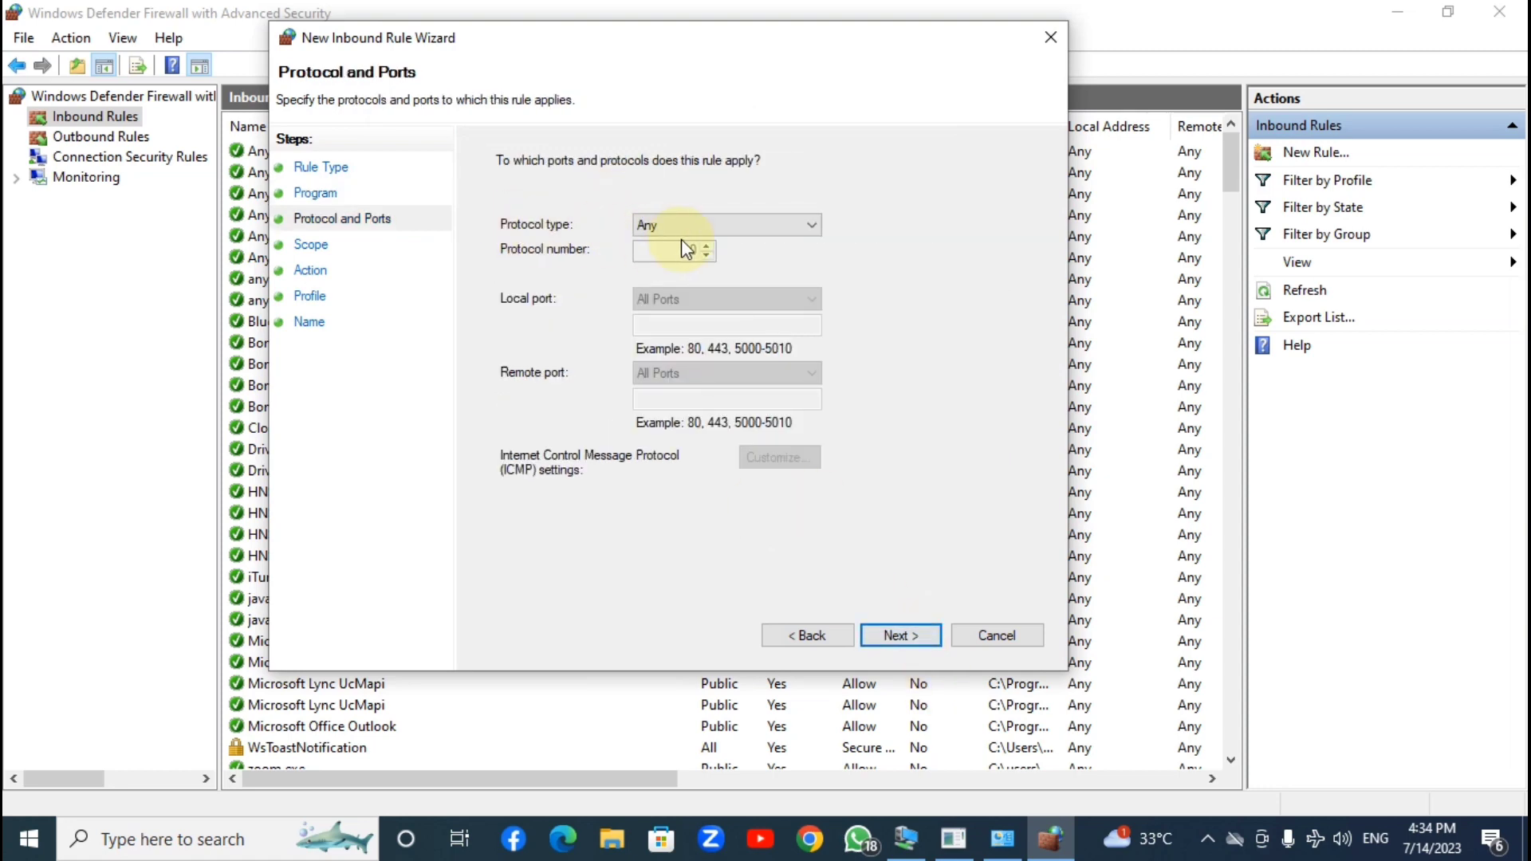
Set the rule's protocol type to ICMPv4 and limit it to the specific ICMP type Echo Request
click(720, 228)
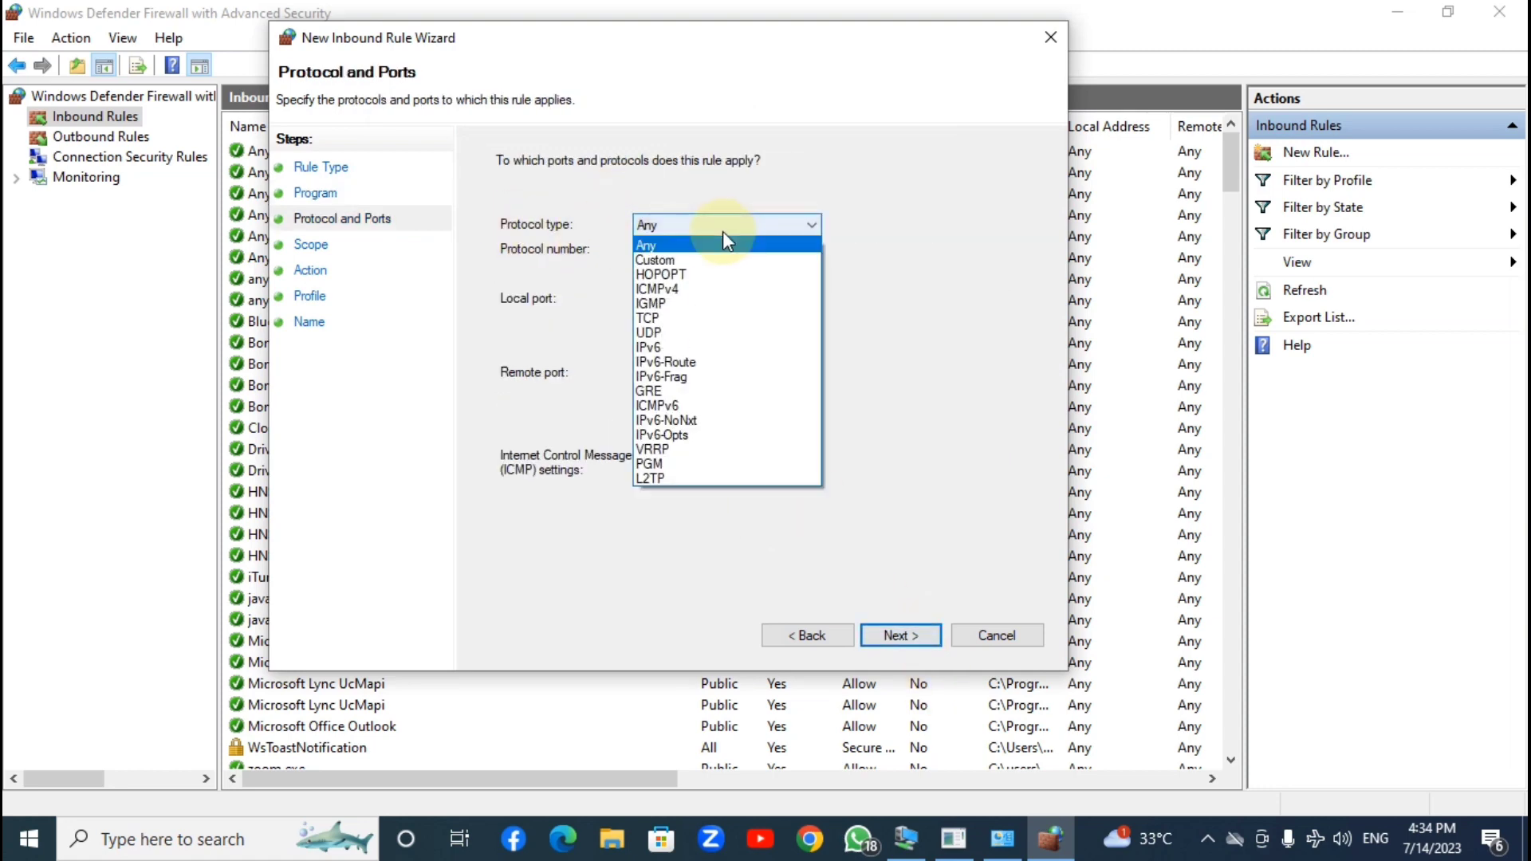
click(674, 294)
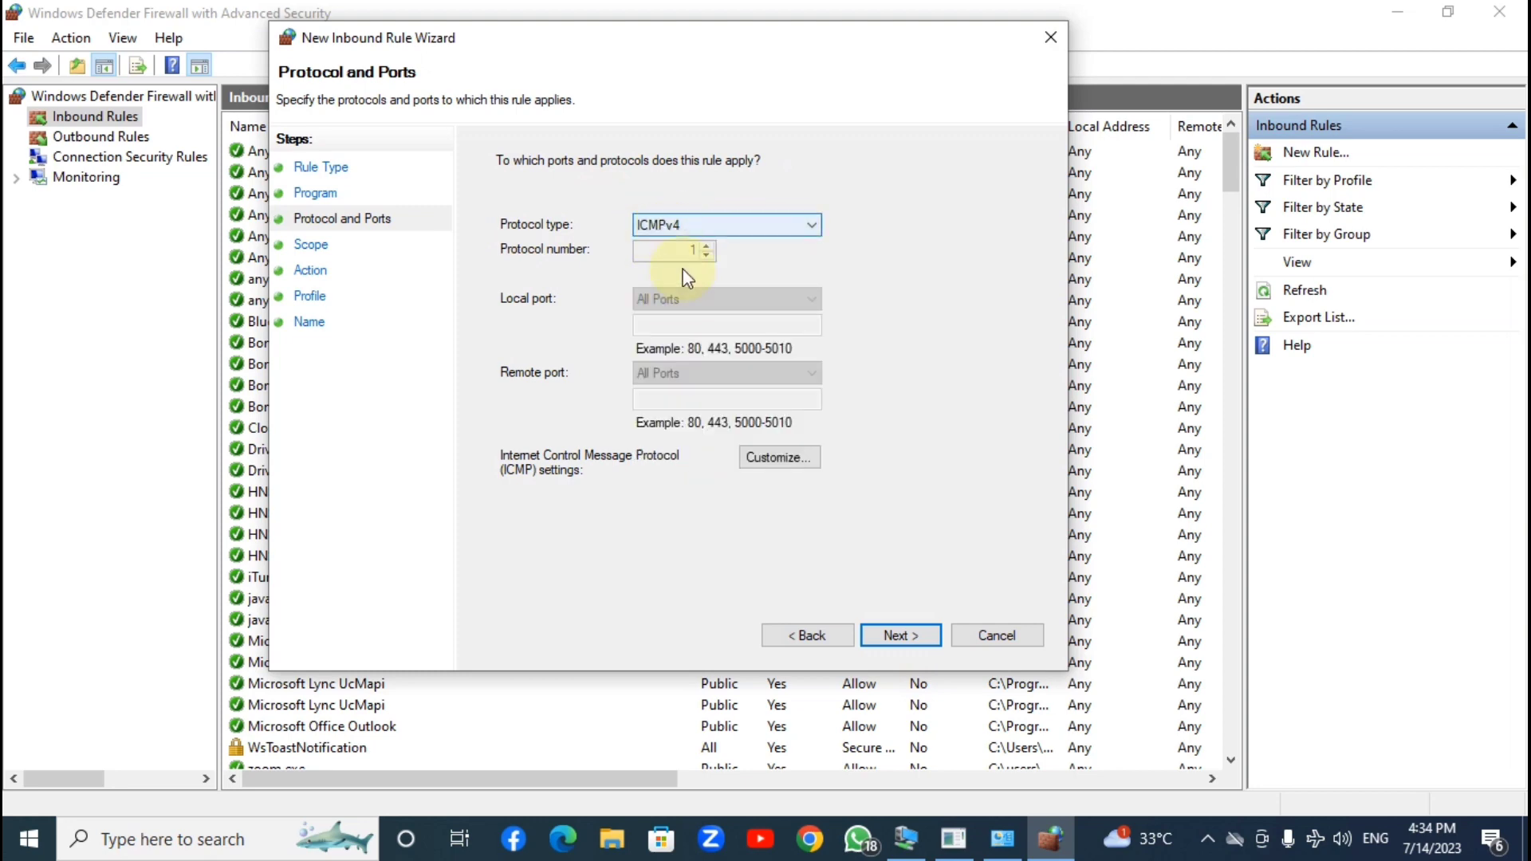
click(780, 456)
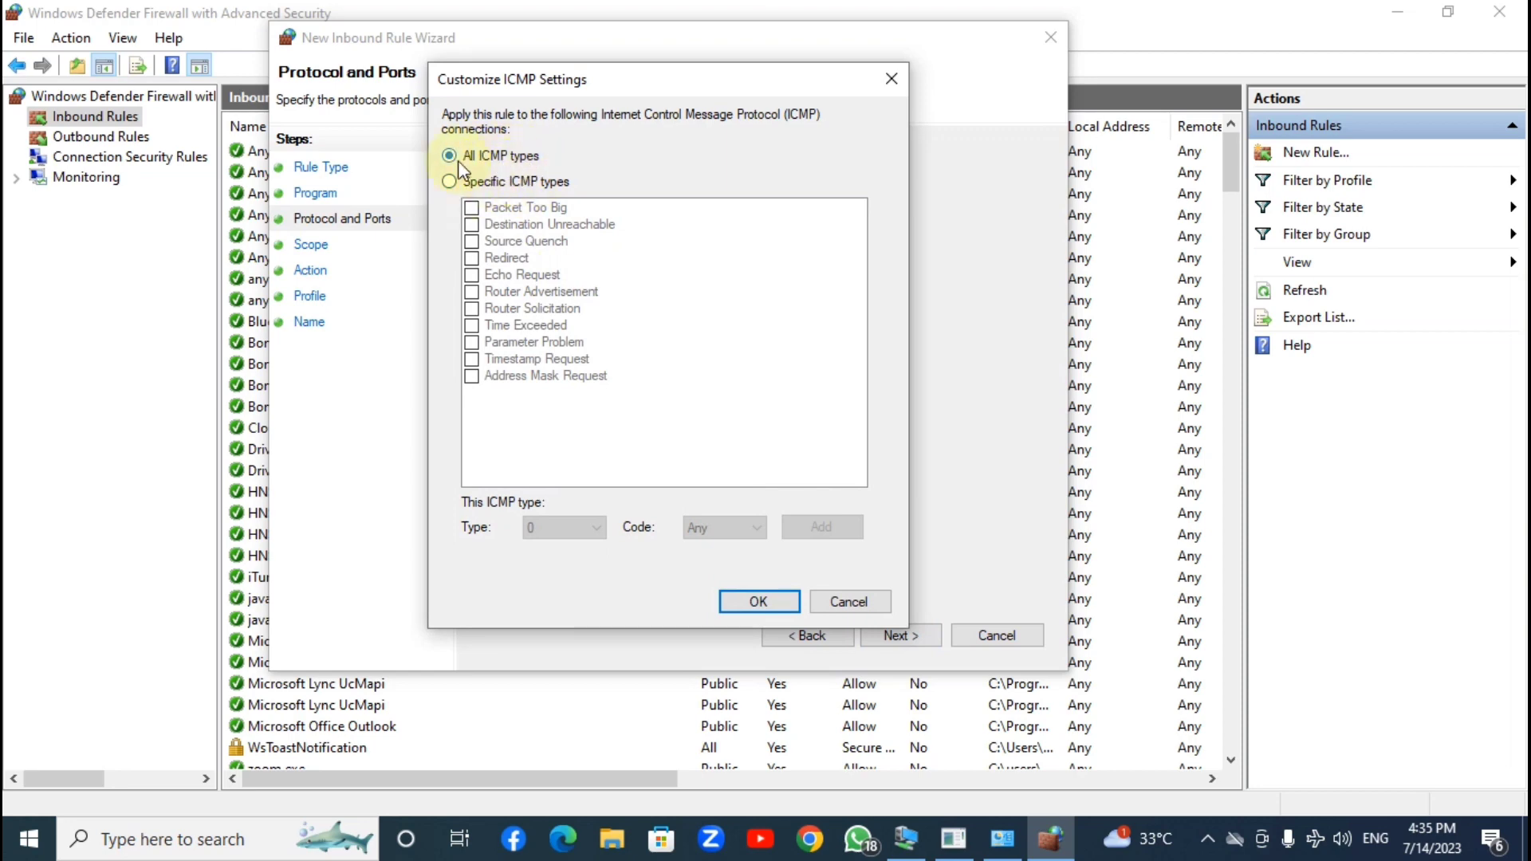
click(471, 181)
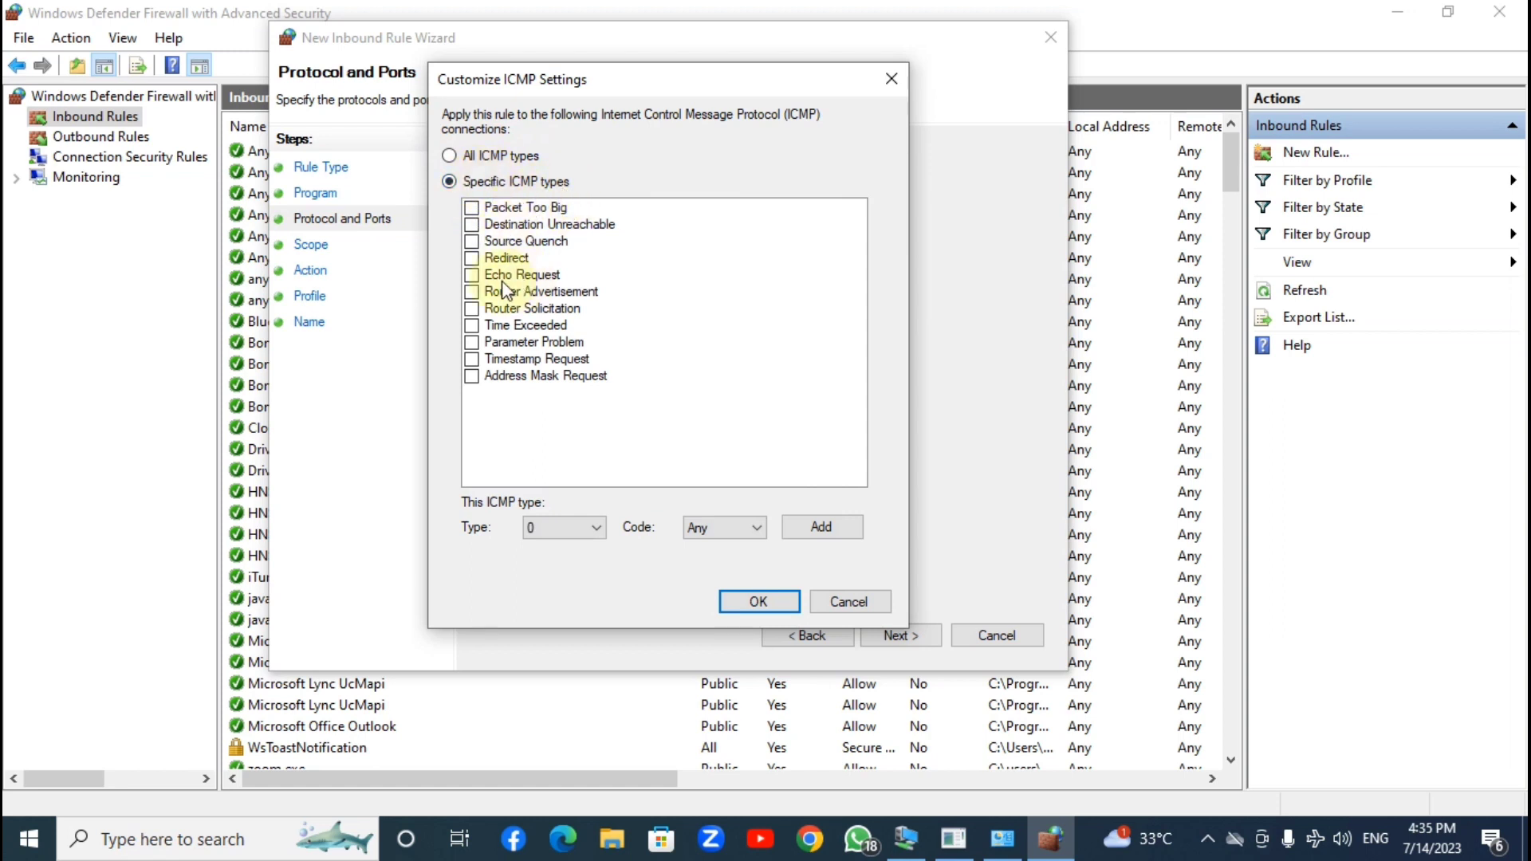
click(473, 276)
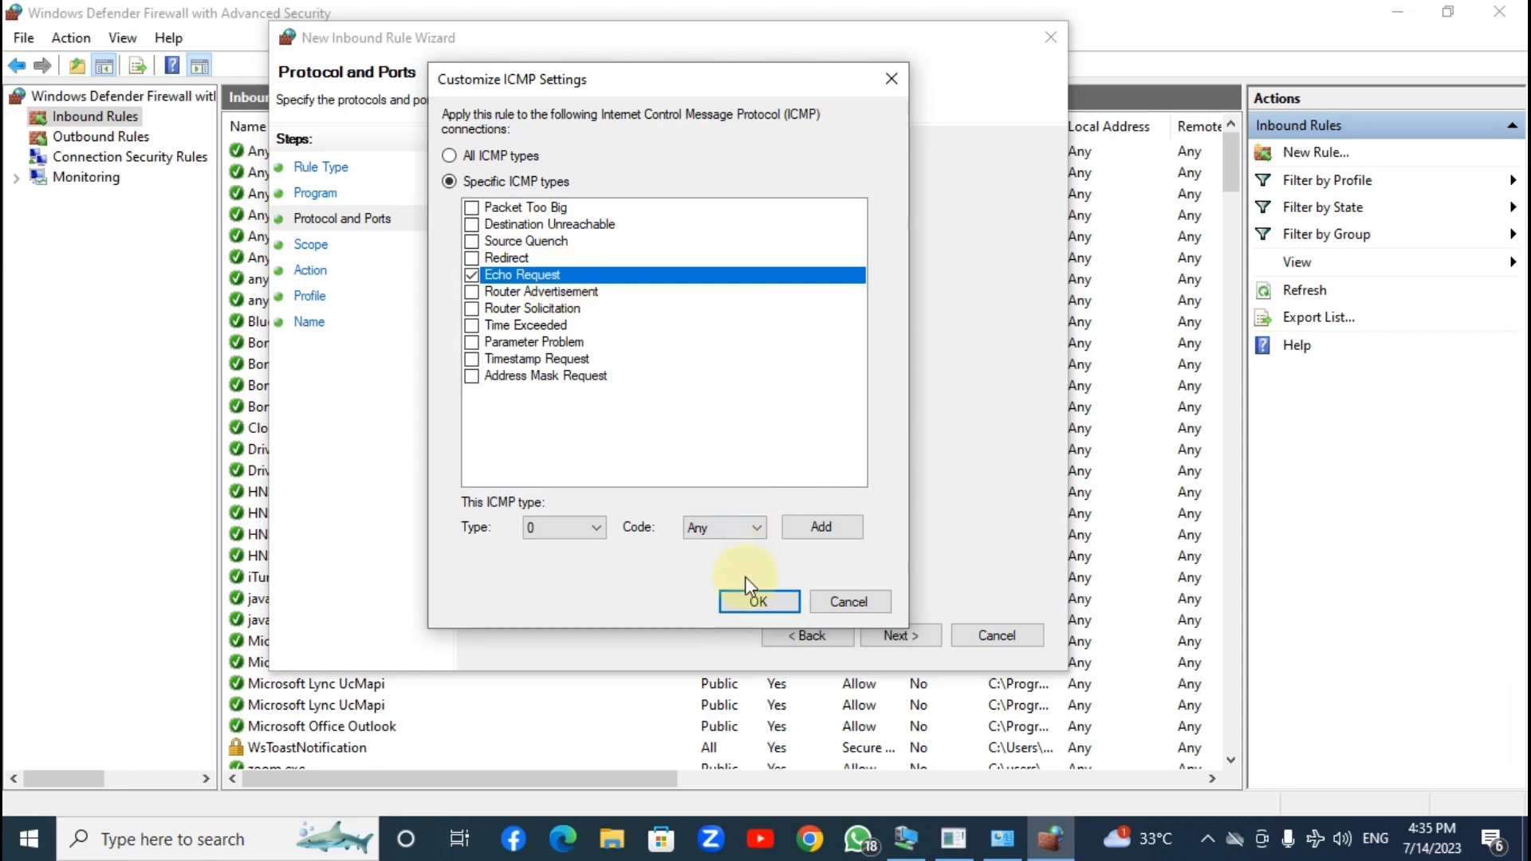
click(753, 602)
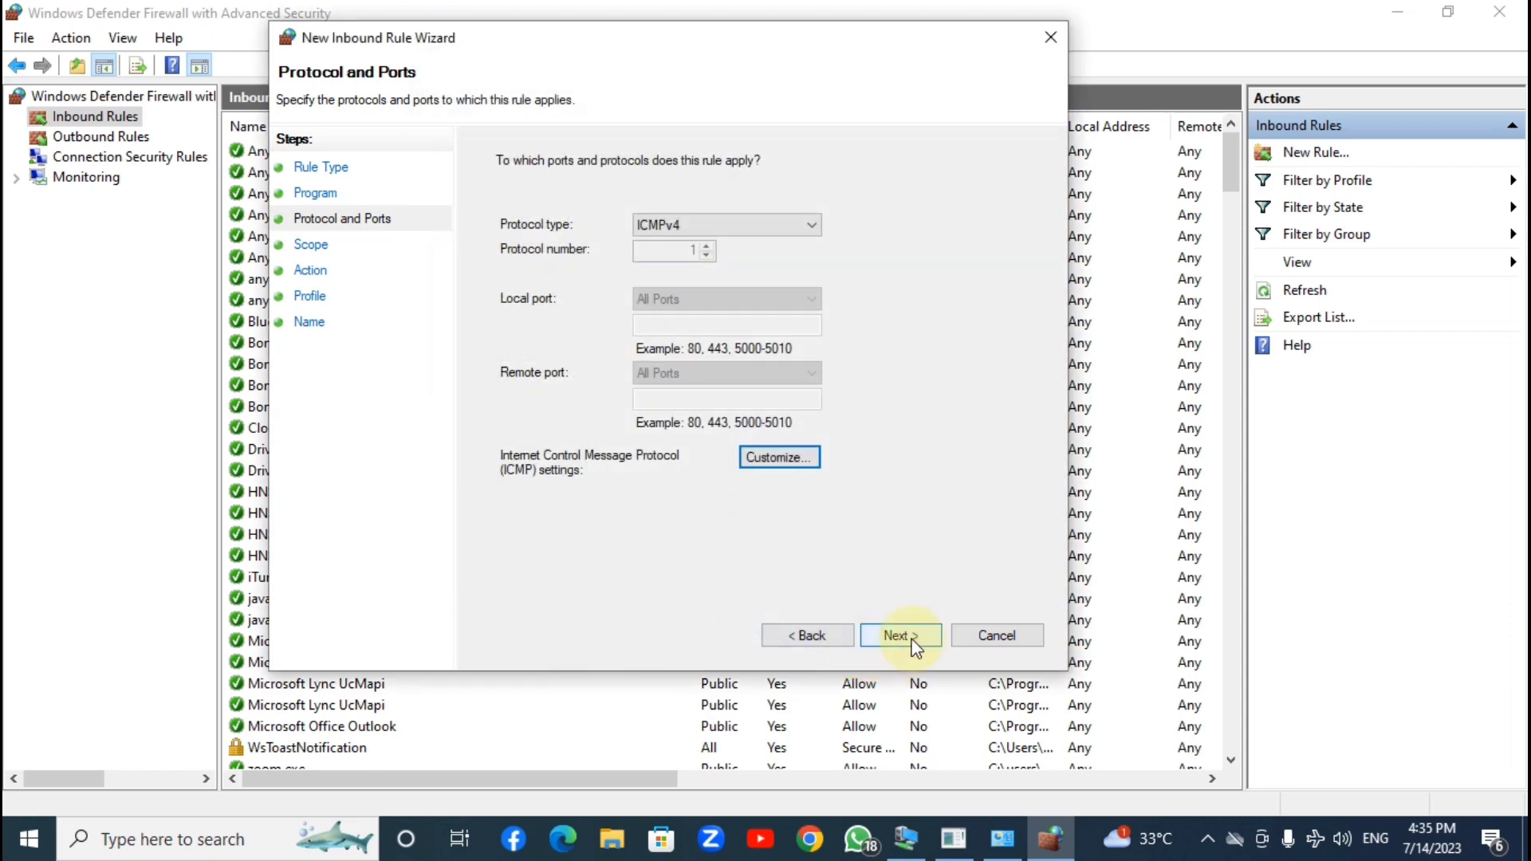
click(900, 636)
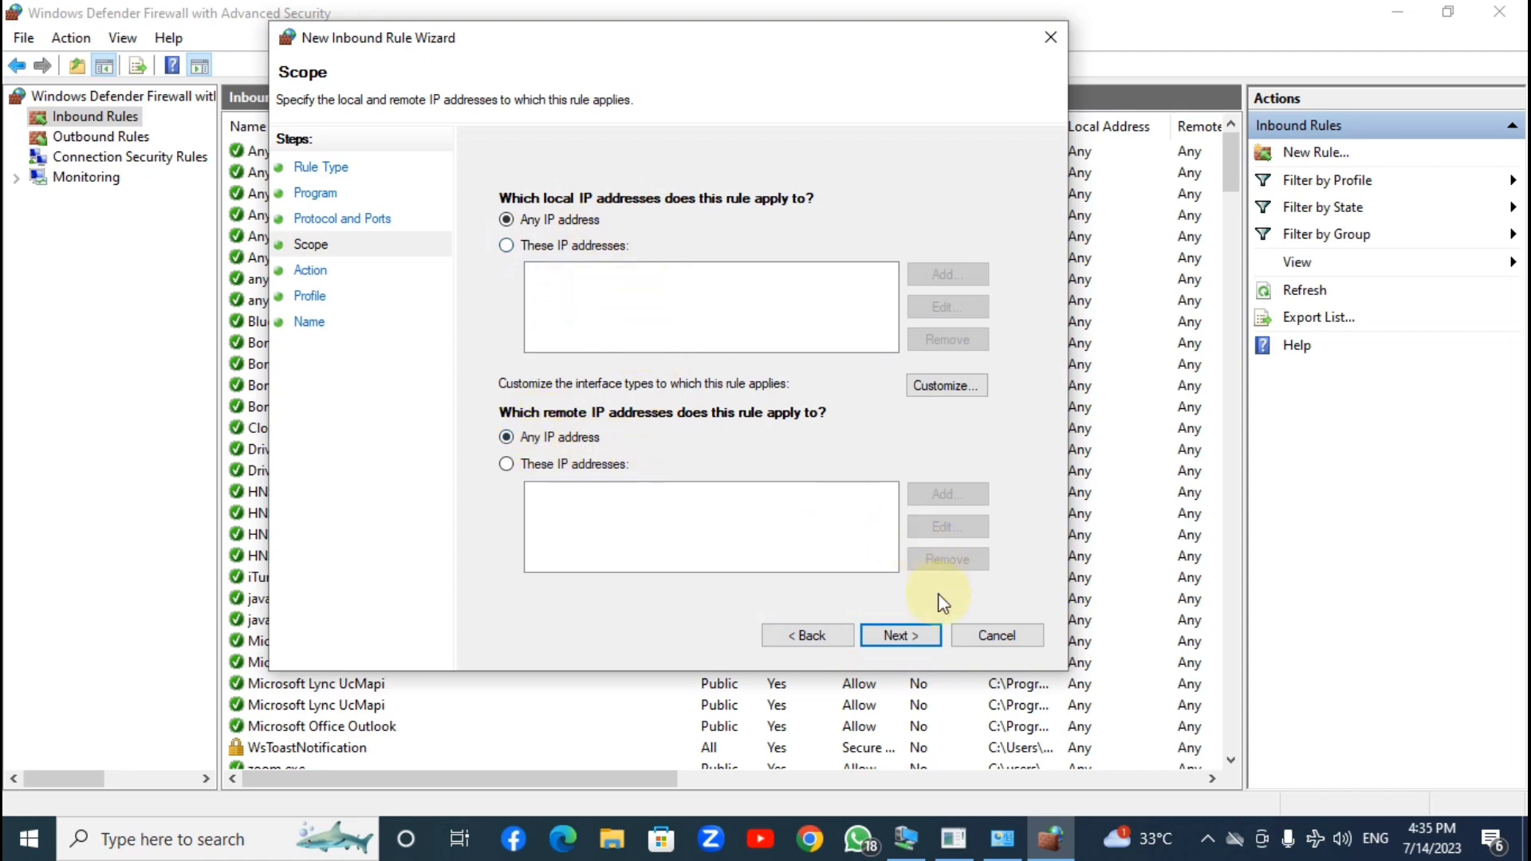
Apply the rule to any local and remote IP address, allow the connection, and keep the Domain, Private and Public profiles
click(910, 635)
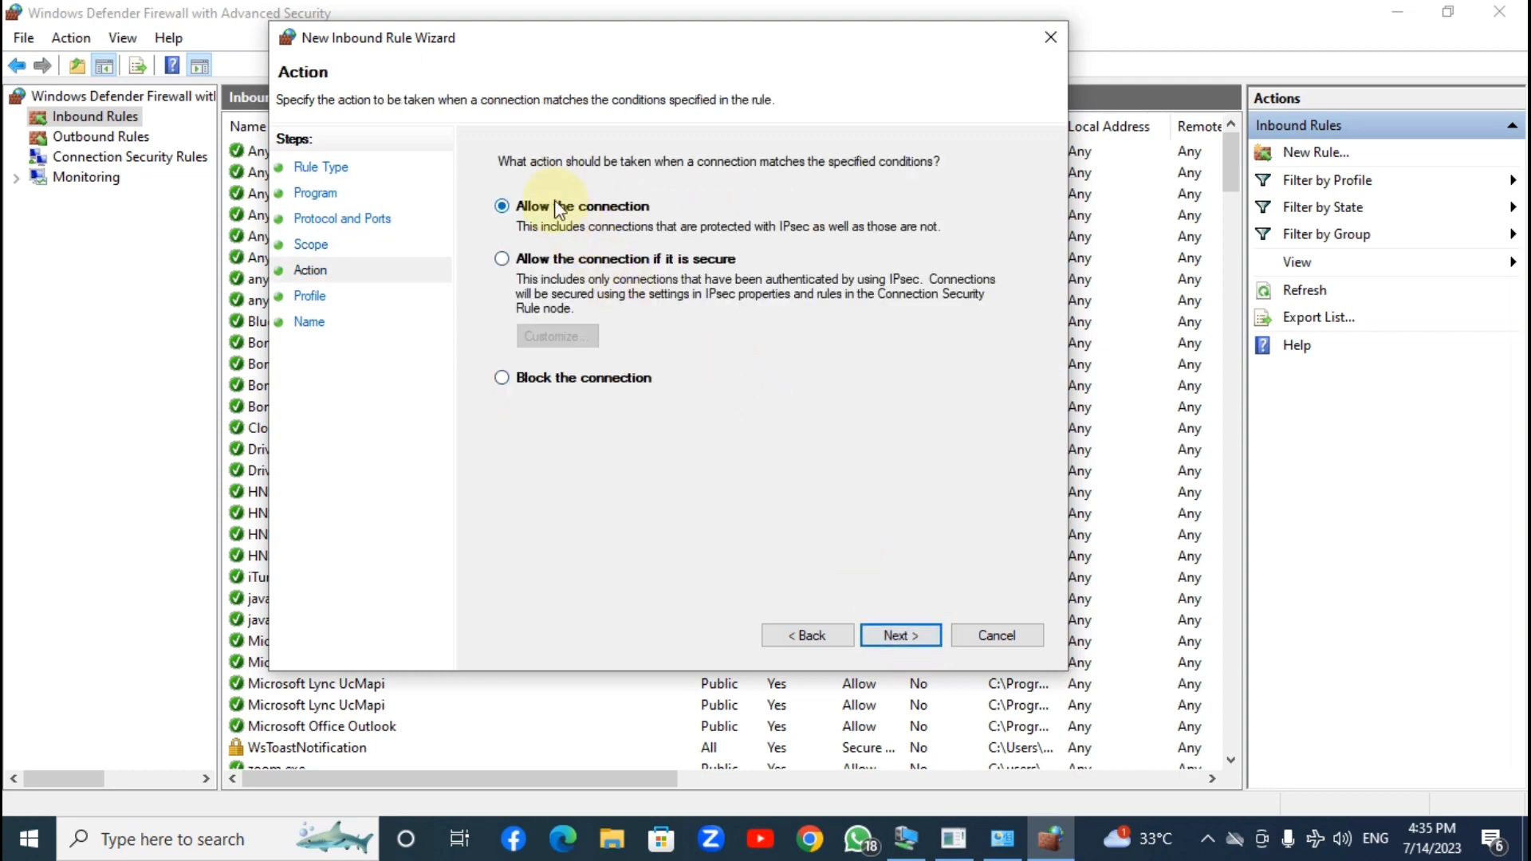
click(898, 636)
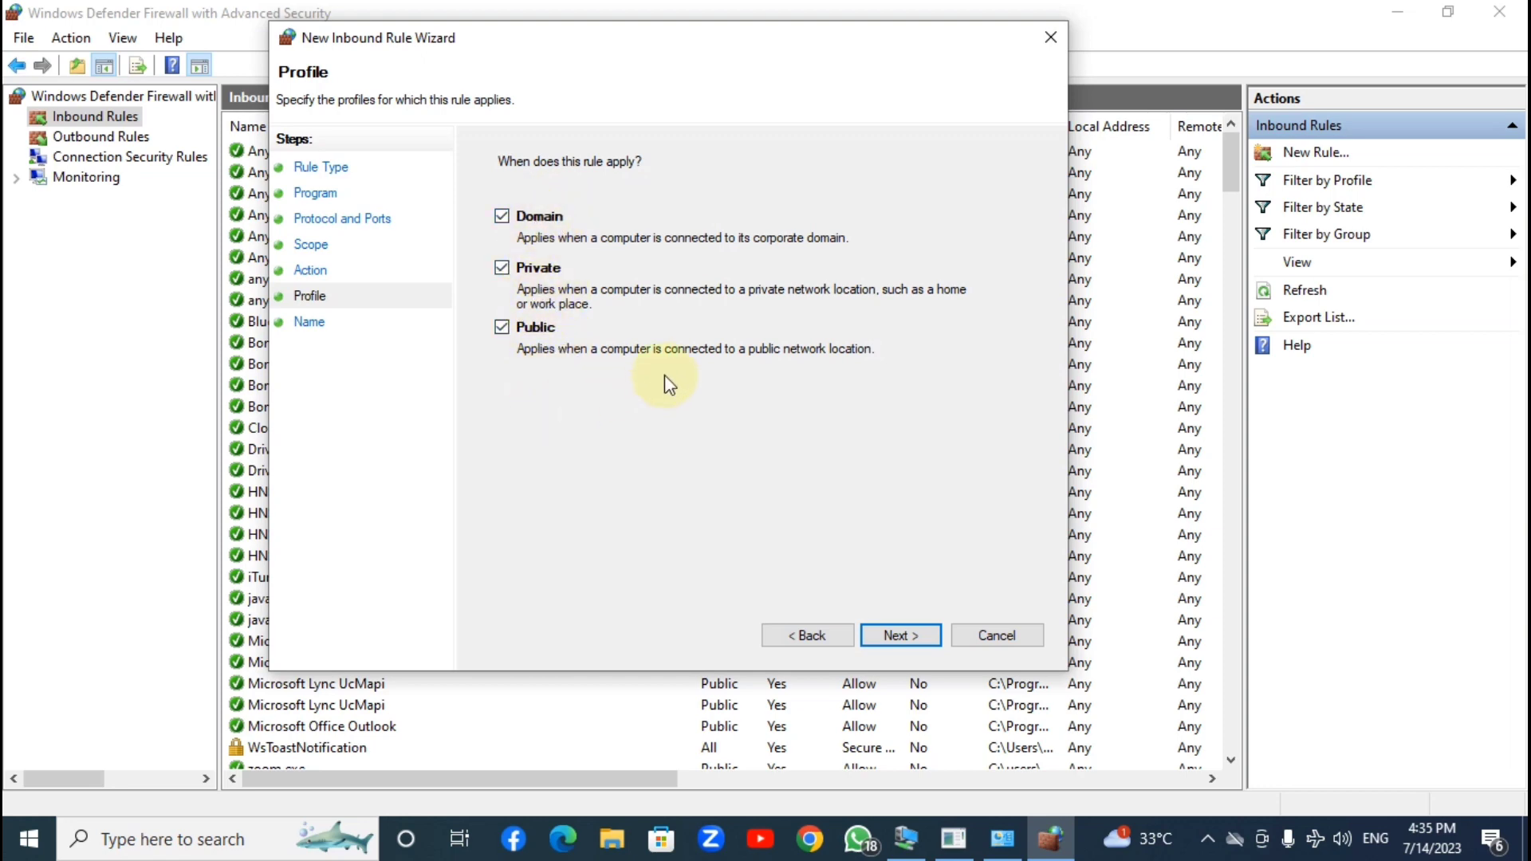
click(916, 642)
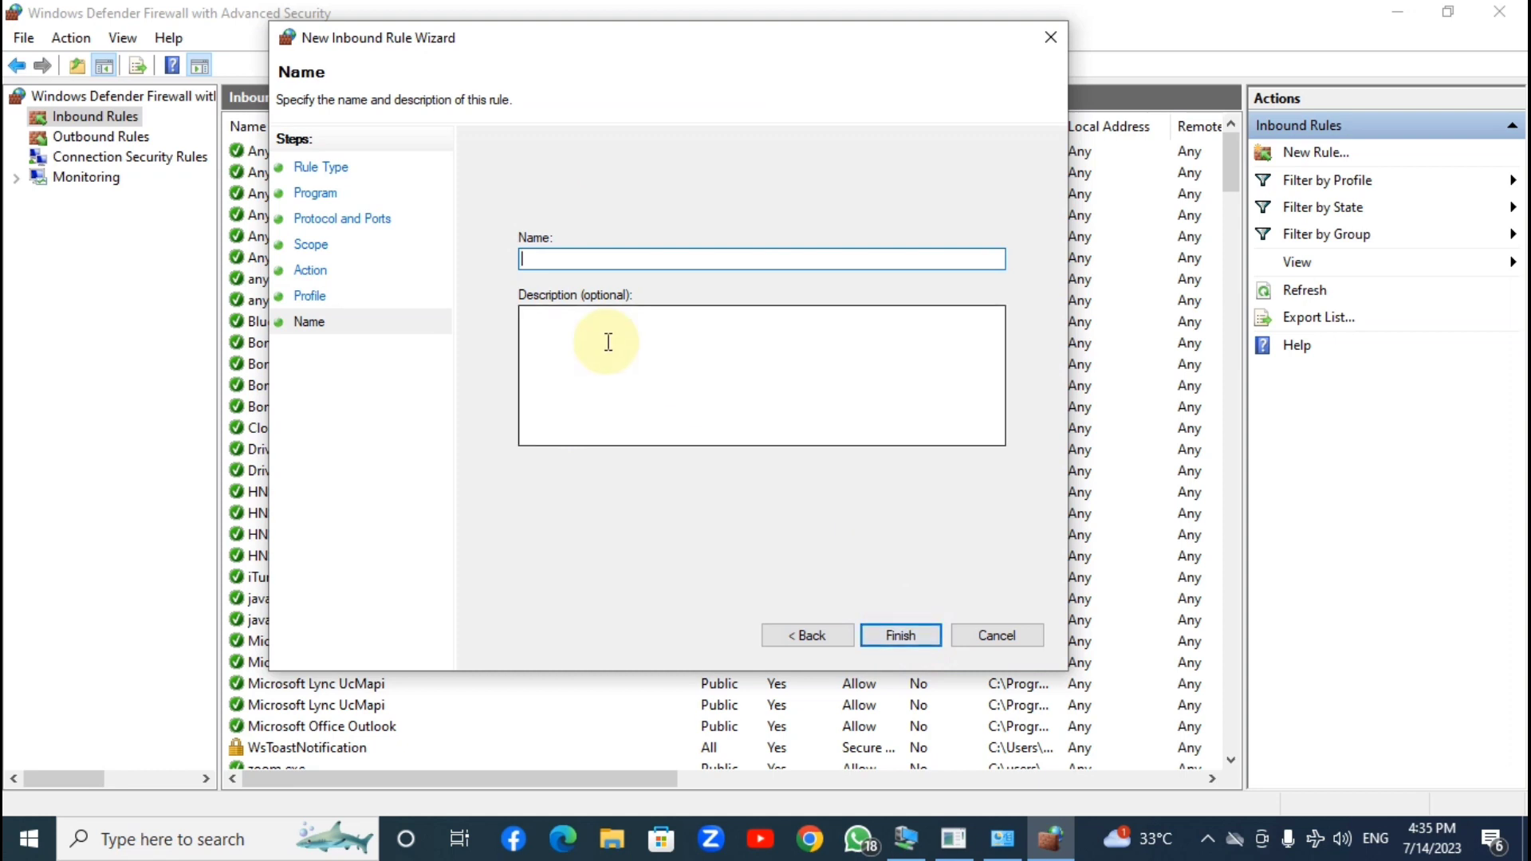
Name the rule "Win-10-ICMP", create it, and go back to the inbound rules list to check it
text(Win-10)
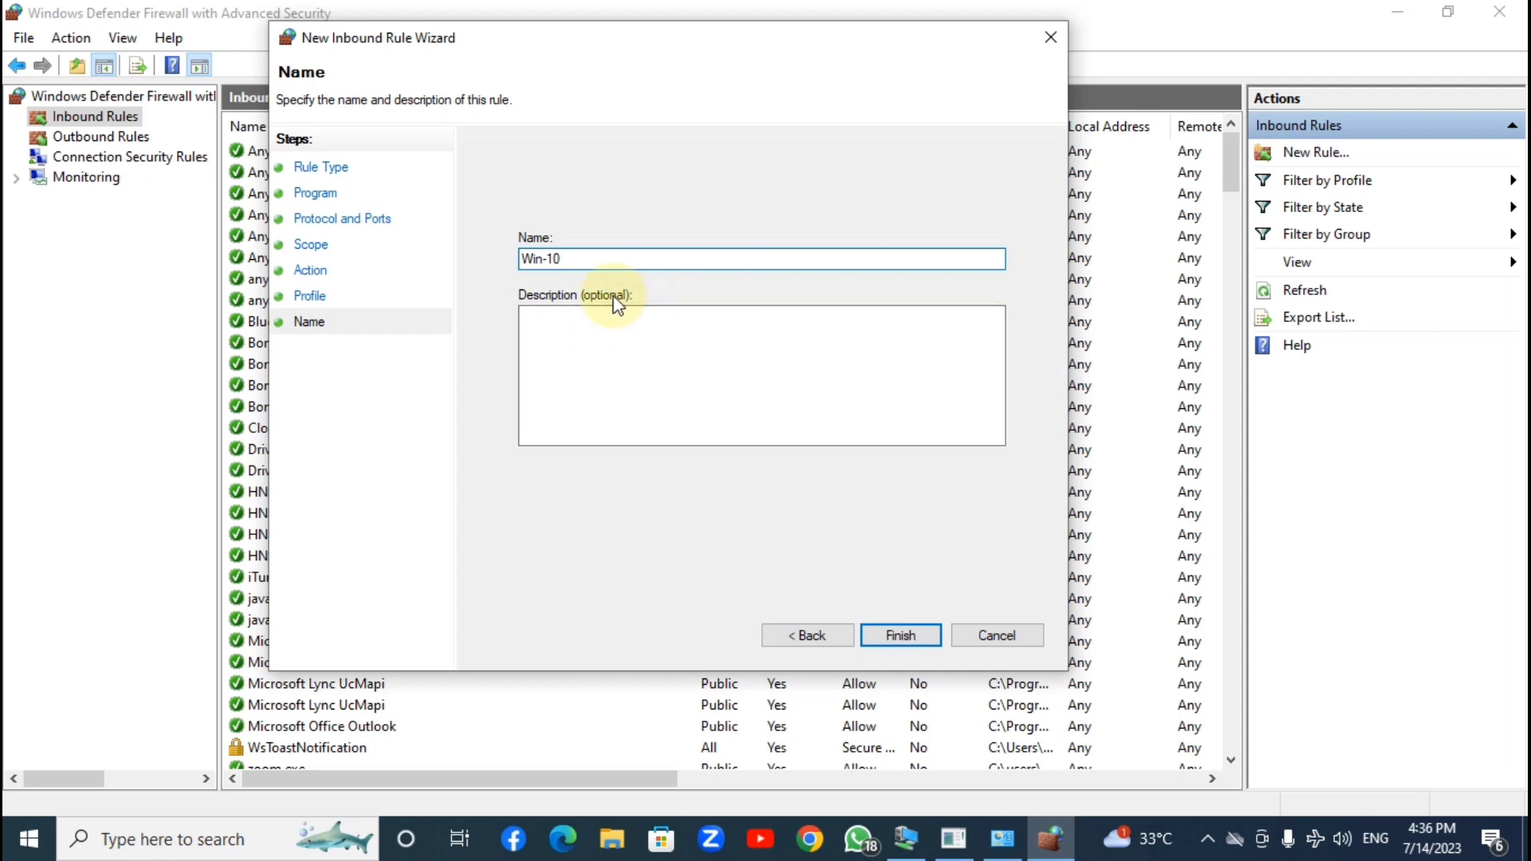
text(-ICMP)
click(901, 635)
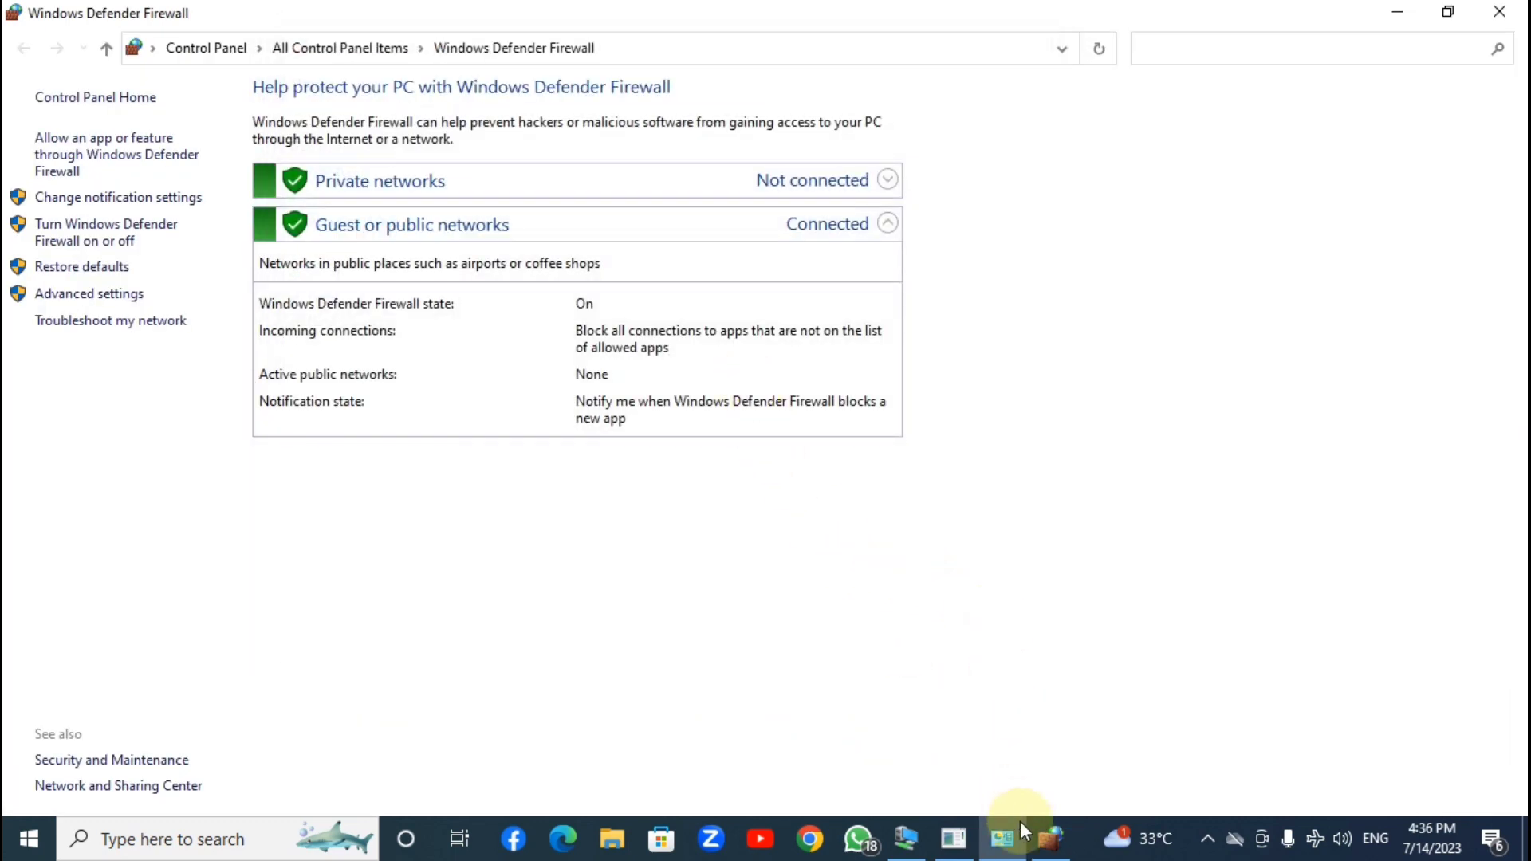
click(1051, 839)
click(327, 158)
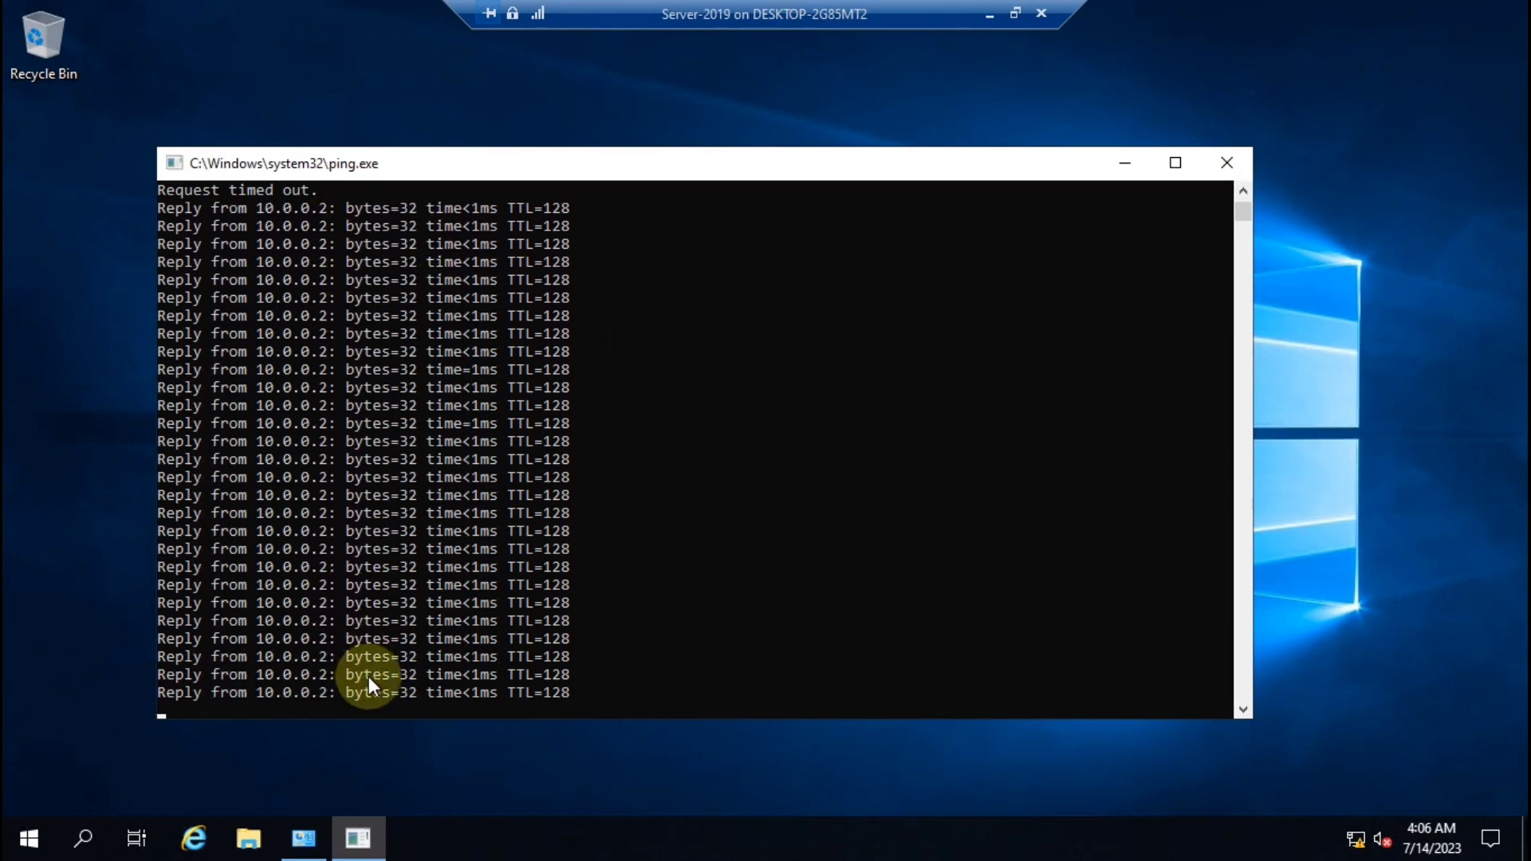
Switch to the Windows 10 host, close its two Windows Defender Firewall windows and bring the running ping into view
click(987, 13)
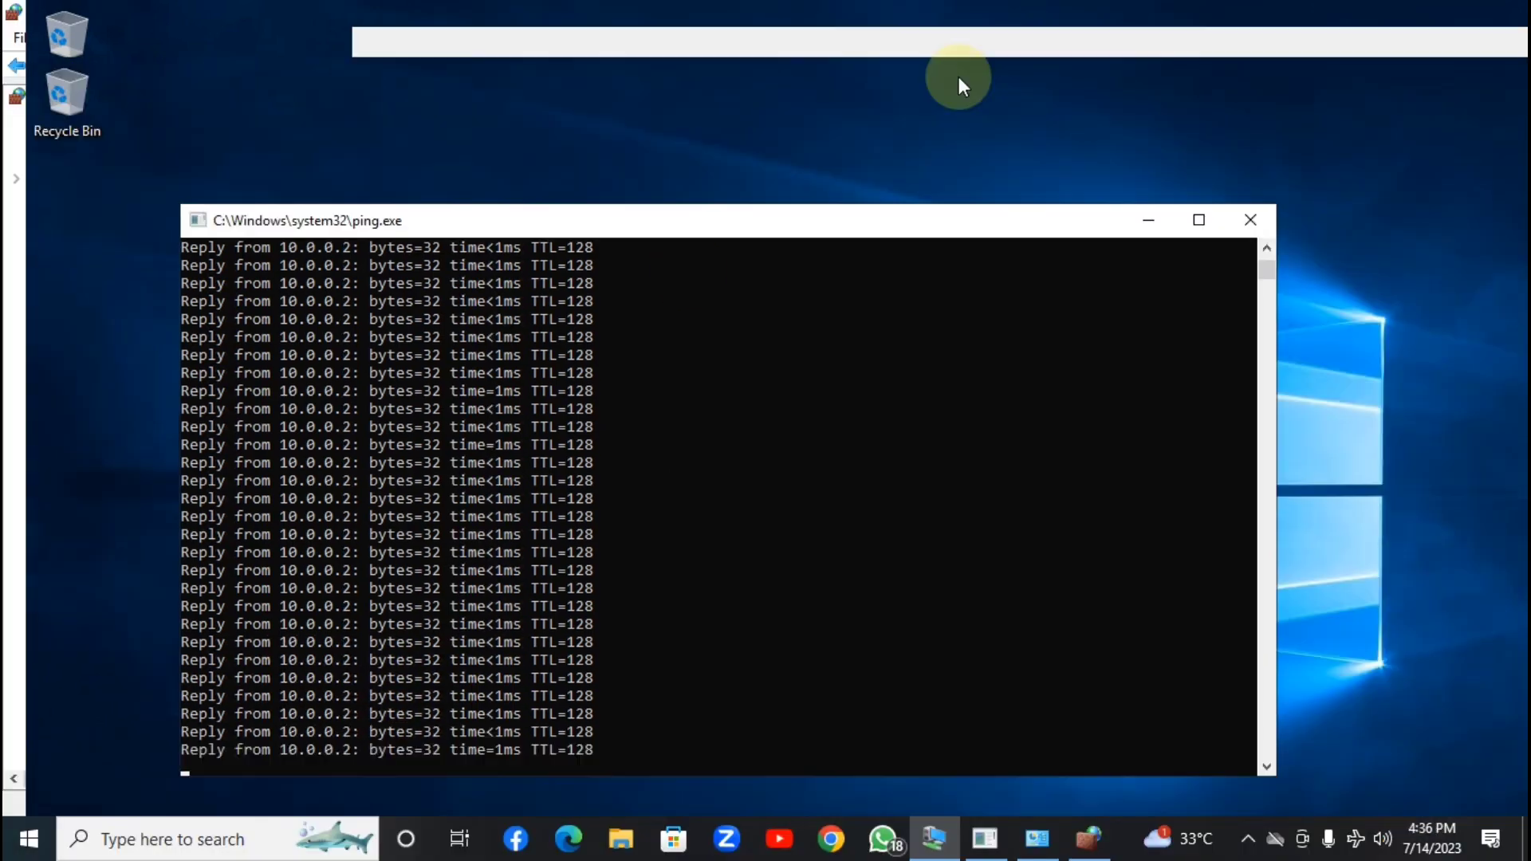
click(955, 840)
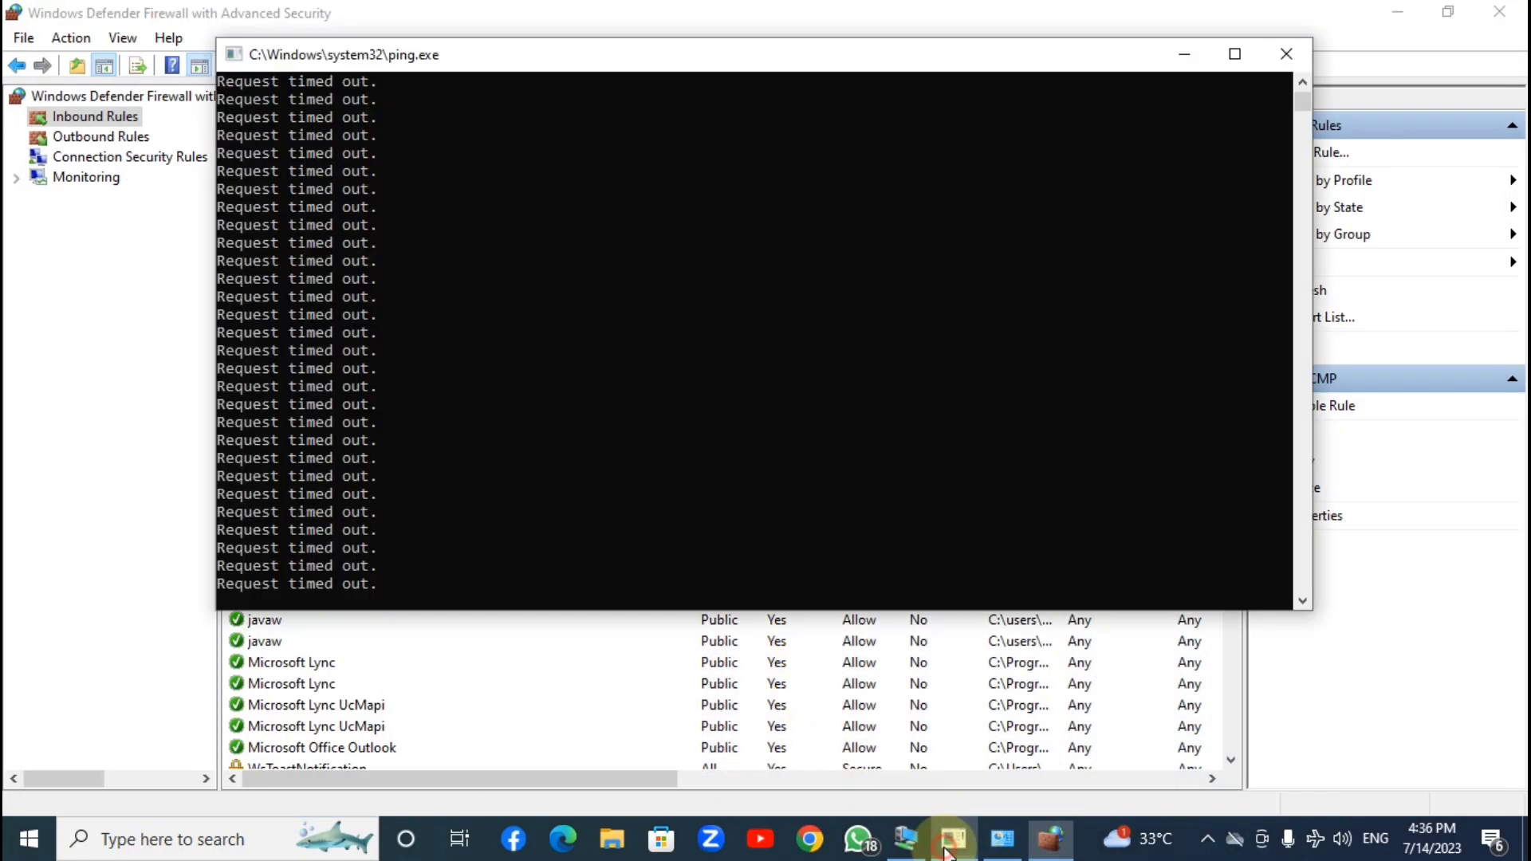
click(953, 839)
click(1499, 13)
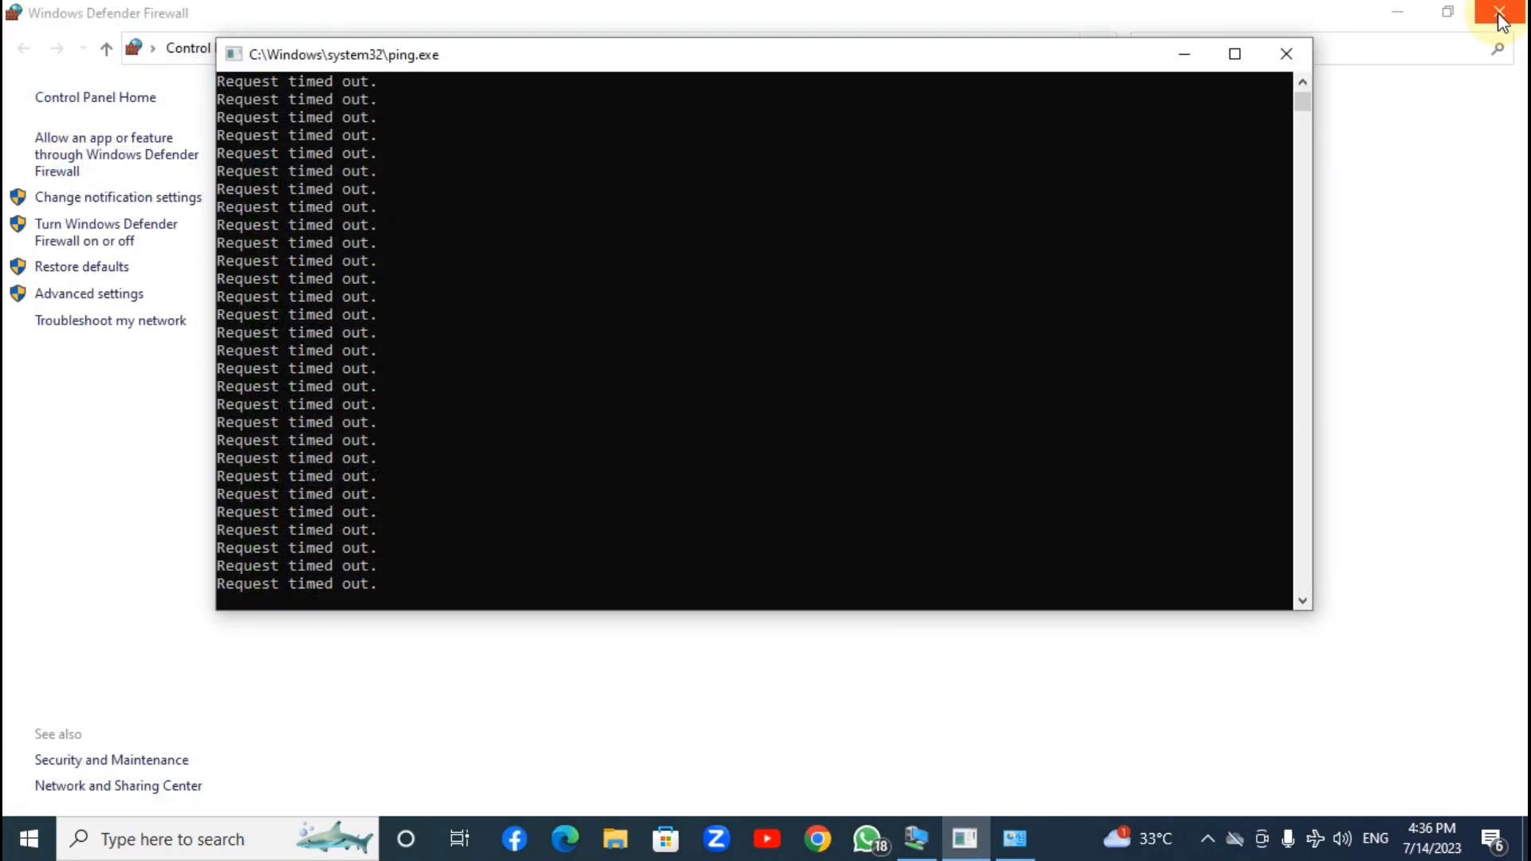
click(1501, 16)
mouse_move(734, 69)
mouse_down()
mouse_move(777, 51)
mouse_move(760, 60)
mouse_up()
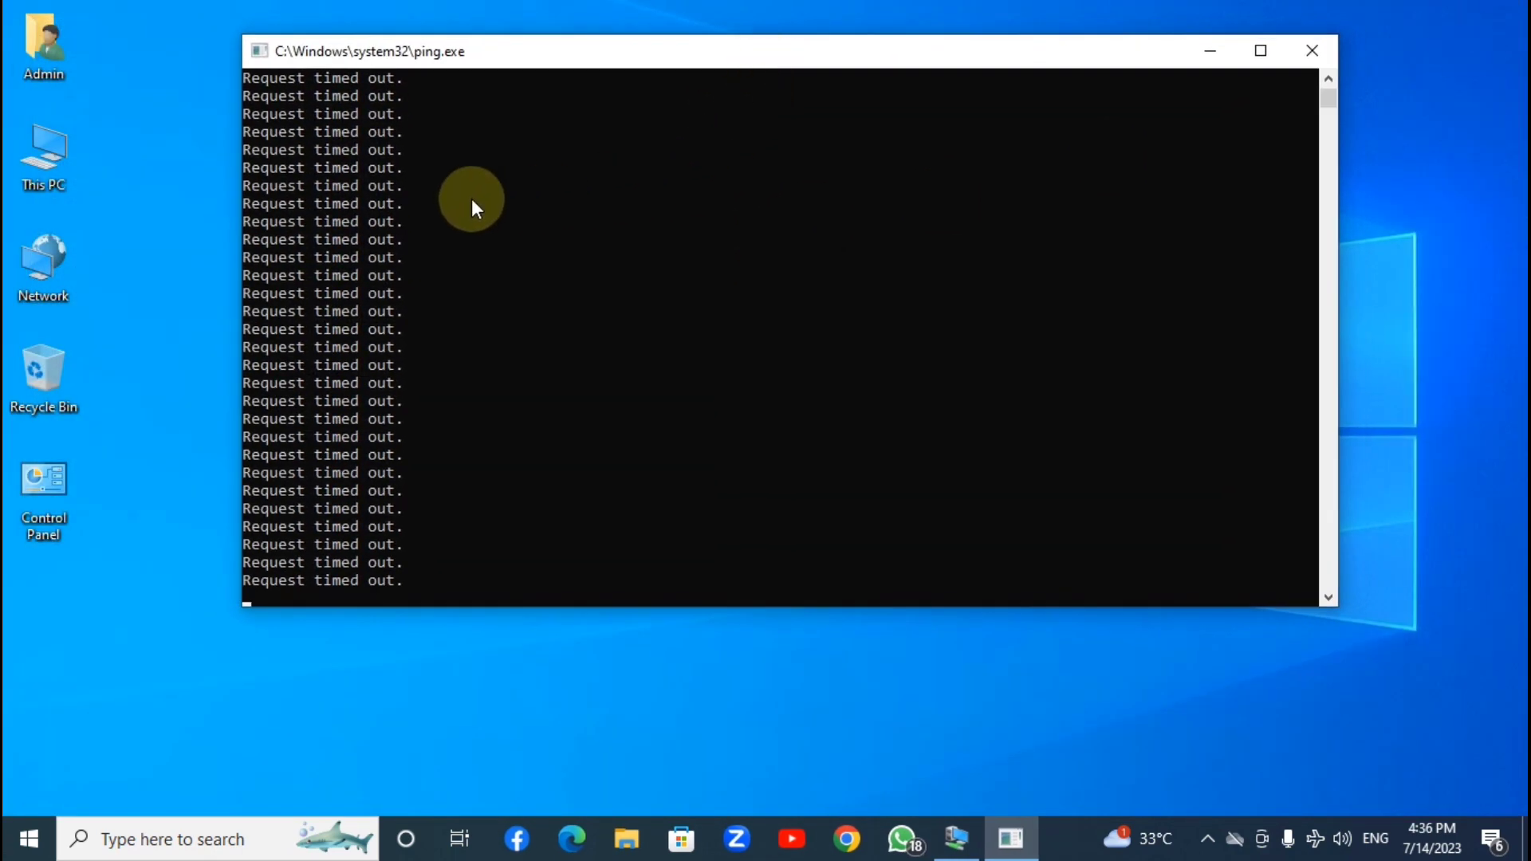
Switch to the Server-2019 virtual machine and open the advanced settings of Windows Defender Firewall
click(959, 852)
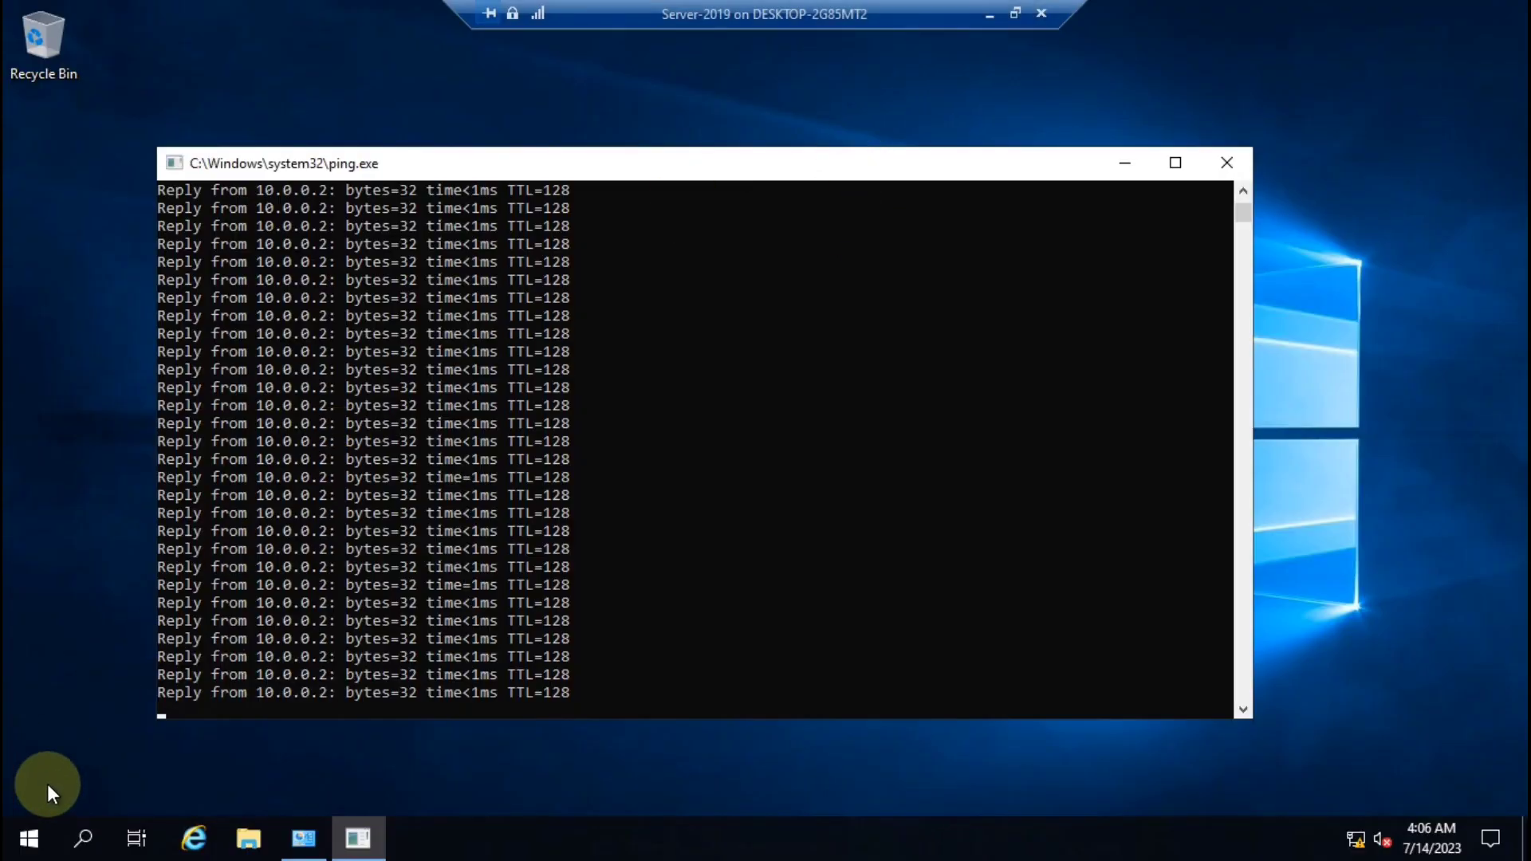
key(super+r)
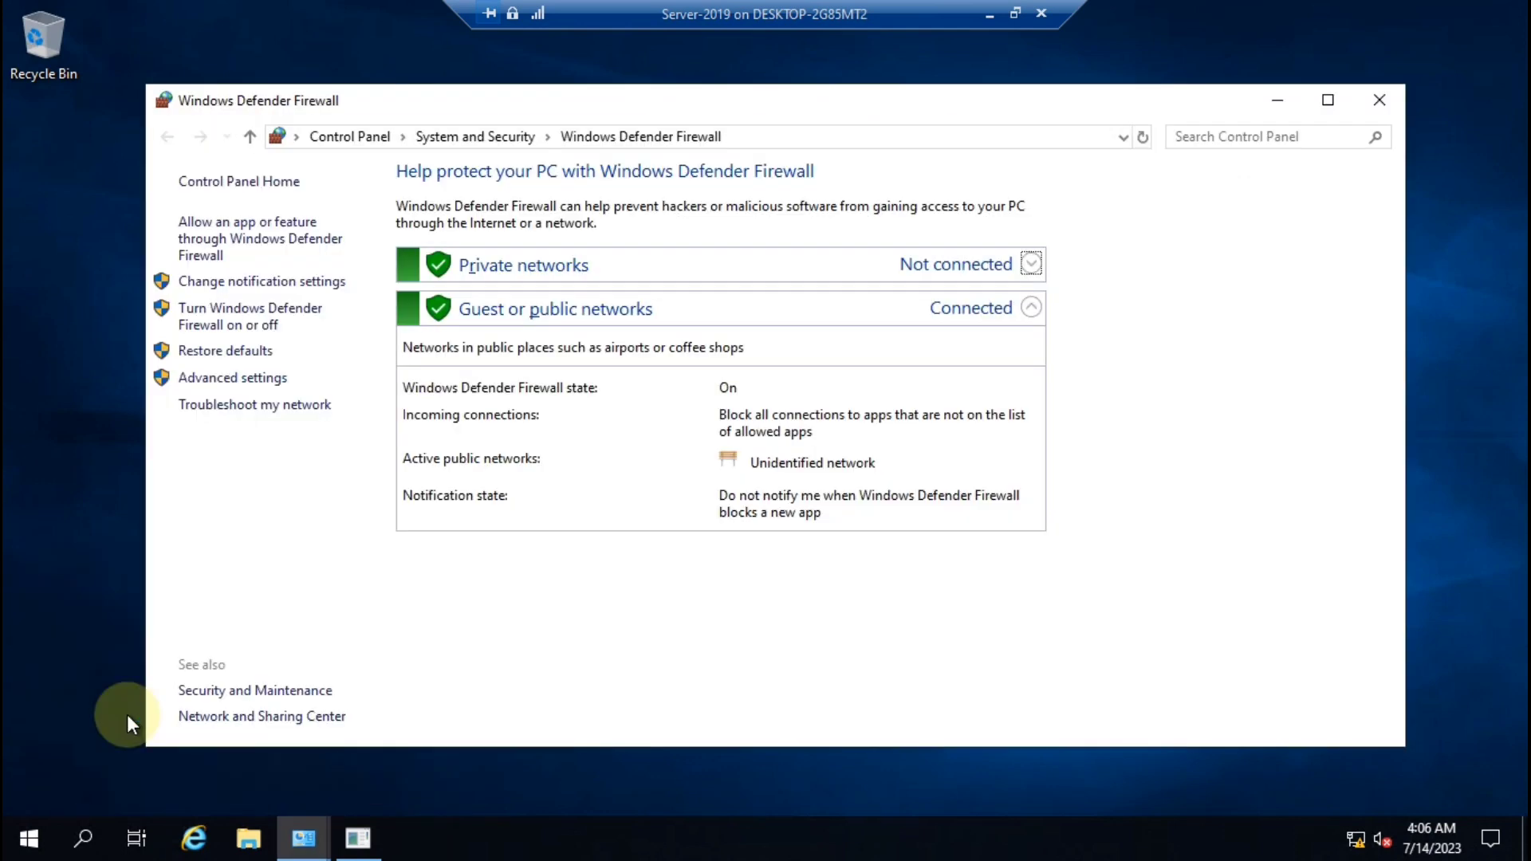
click(275, 381)
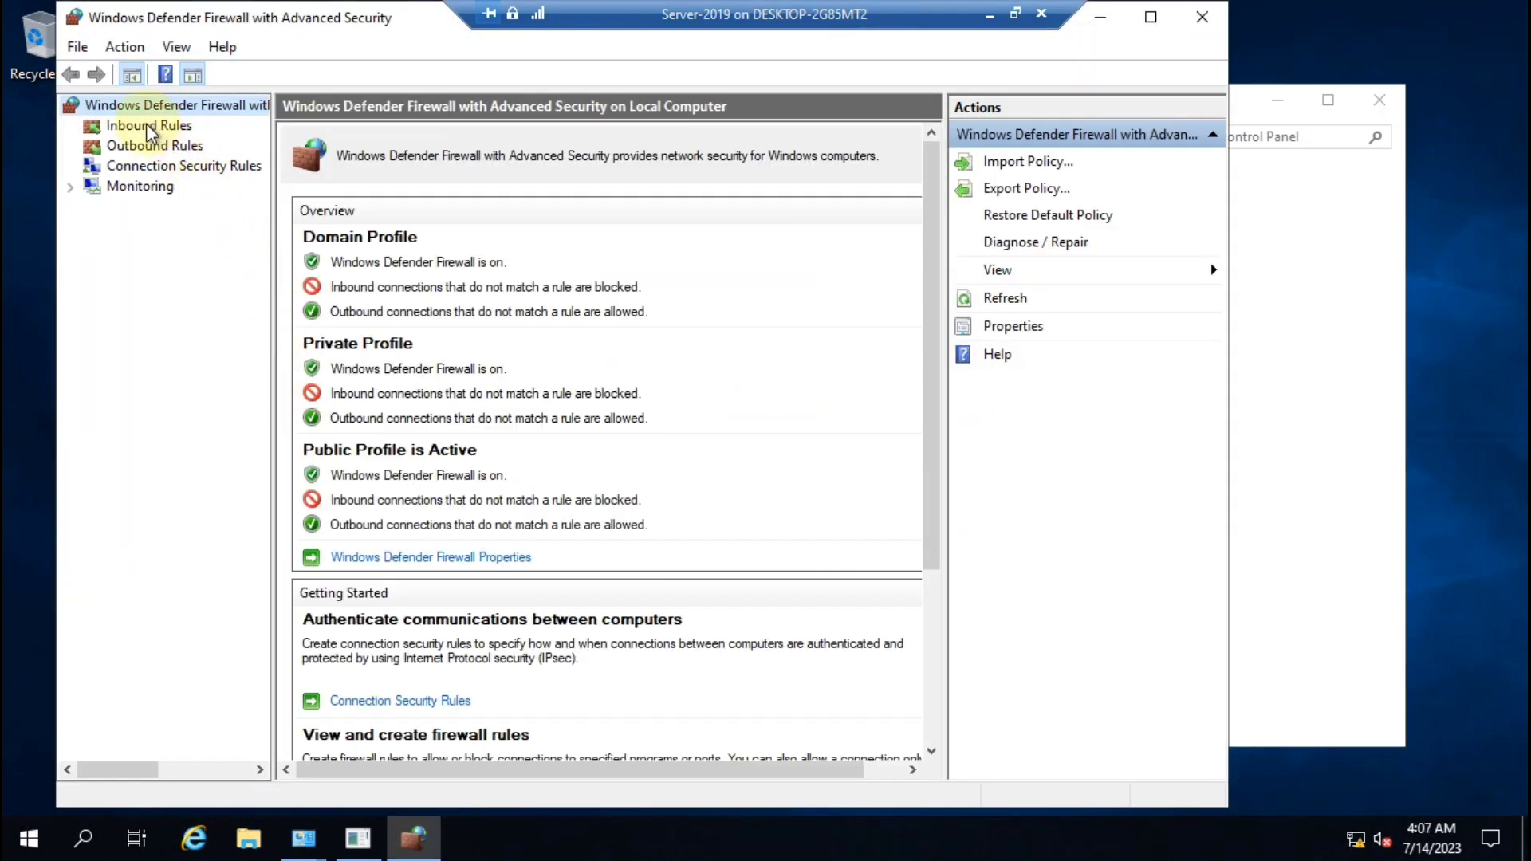
Start a new custom inbound rule on the server and apply it to all programs
click(146, 126)
right_click(182, 127)
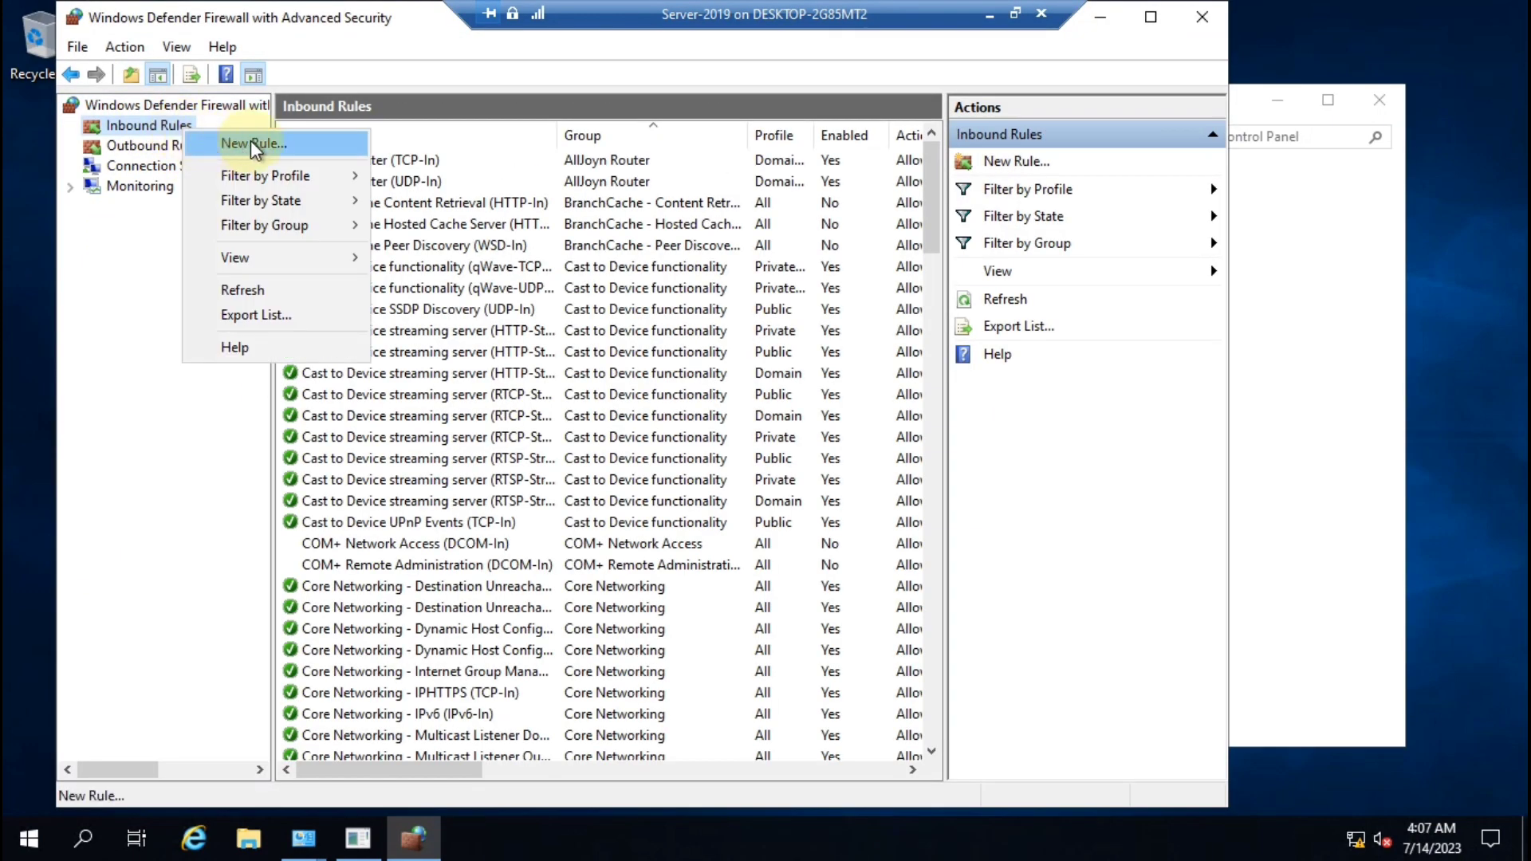
click(294, 140)
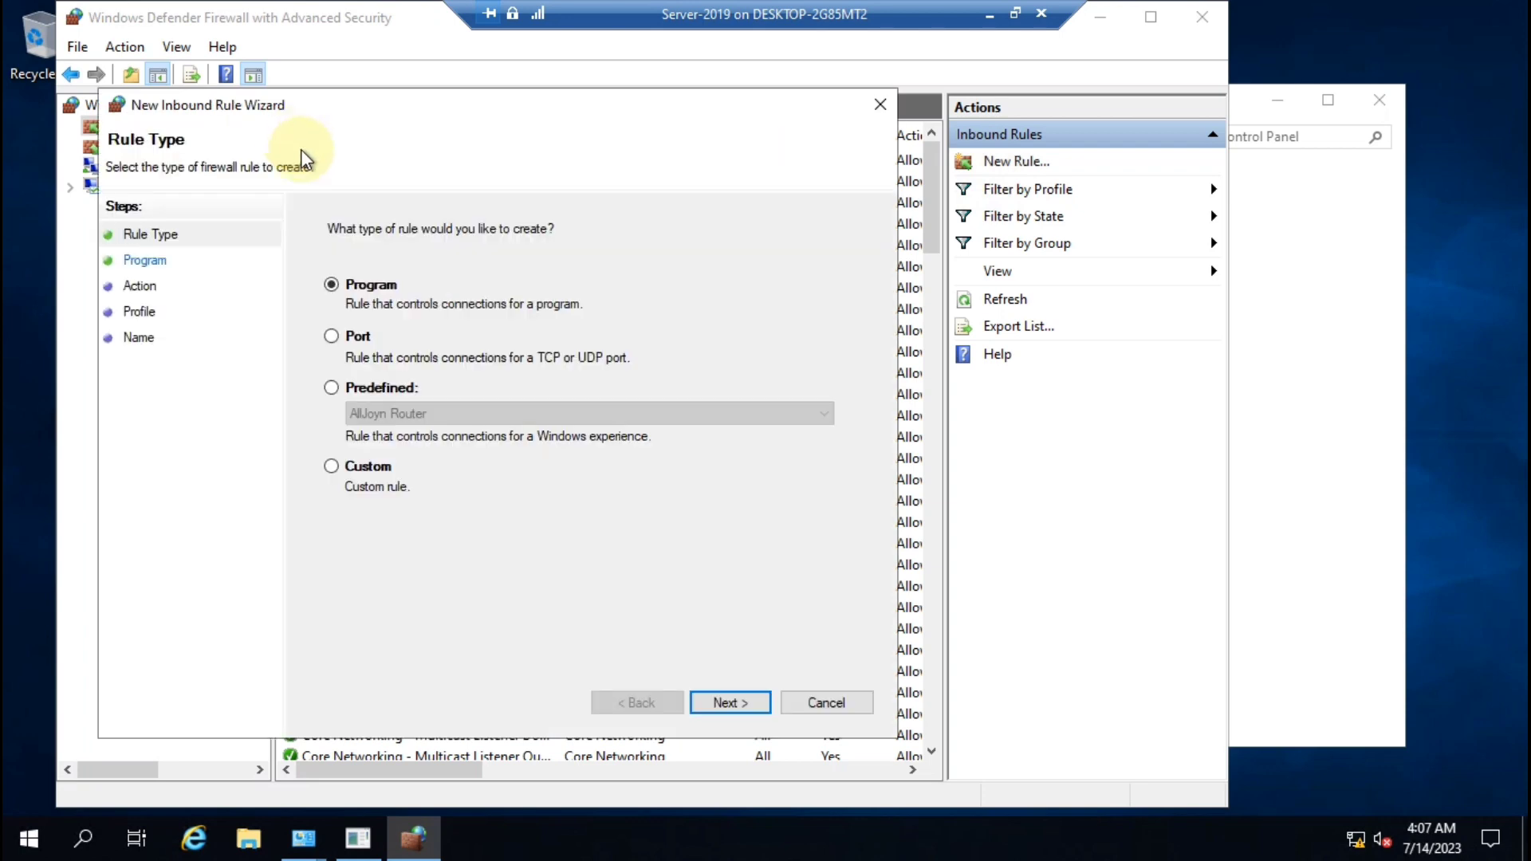
click(361, 471)
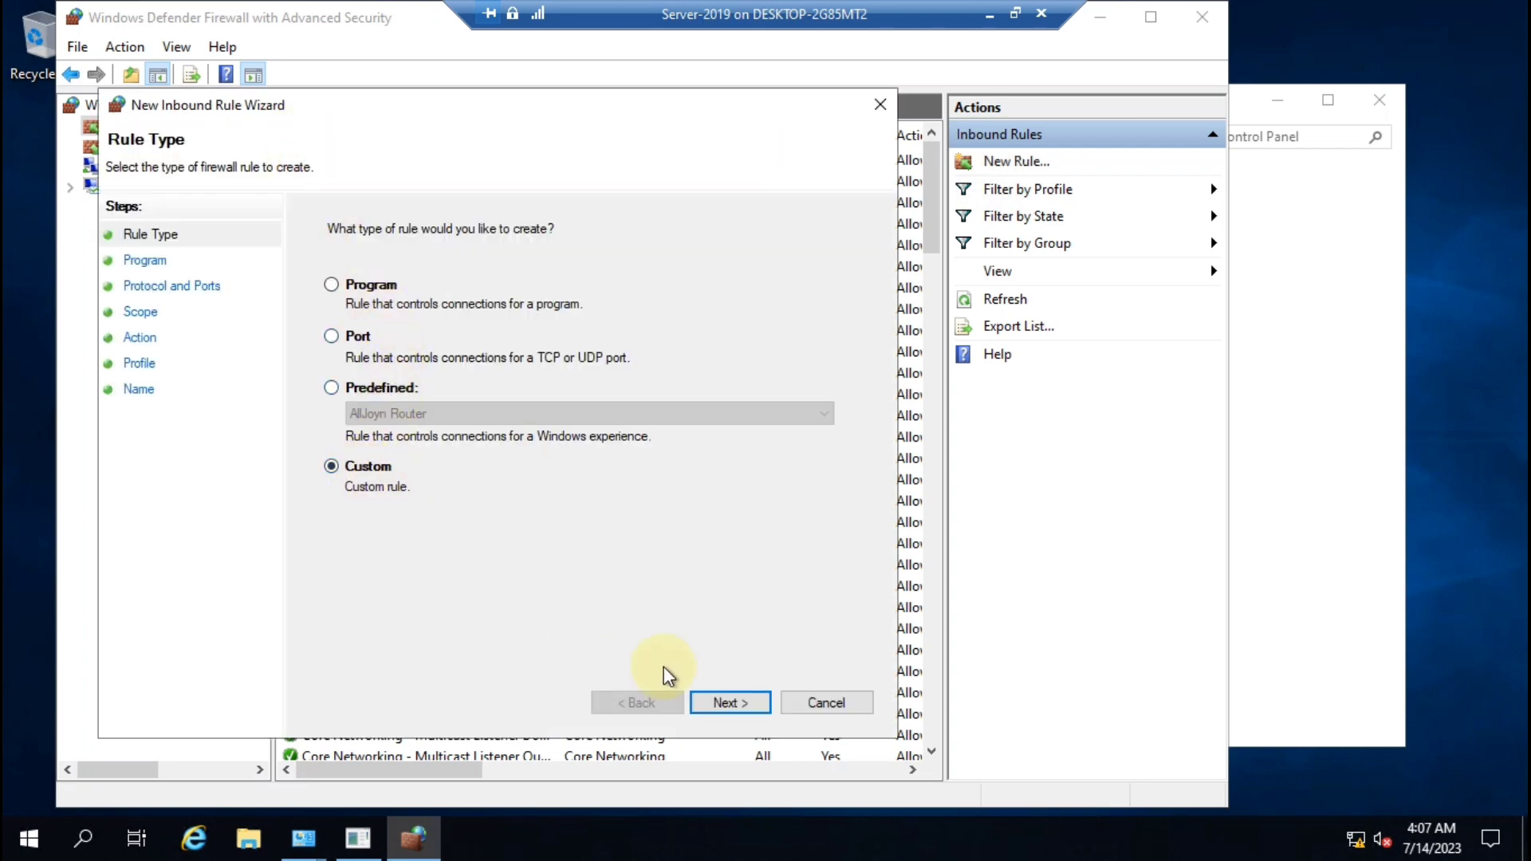
click(727, 703)
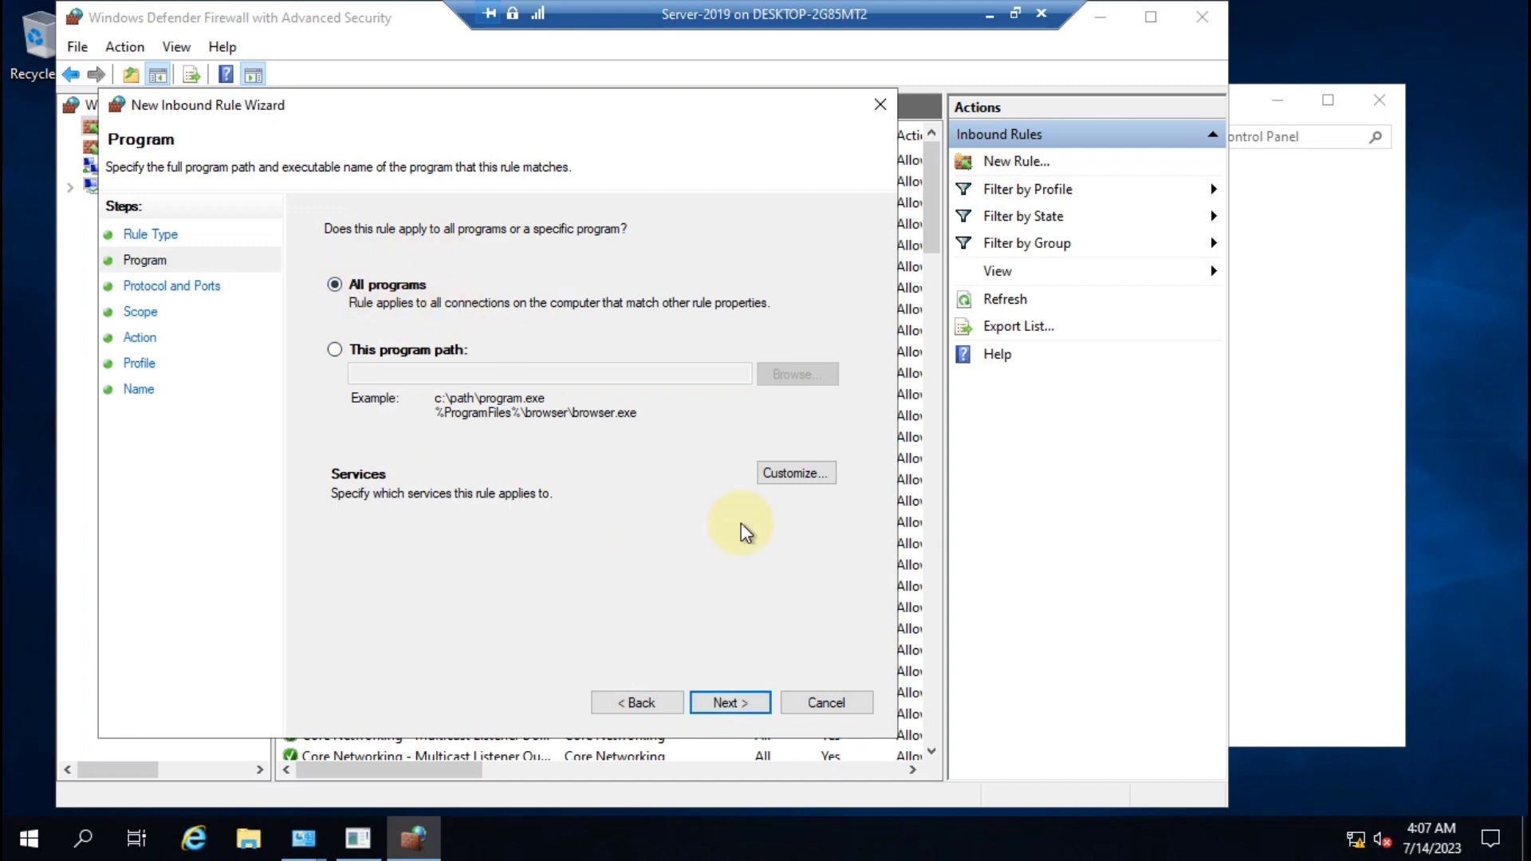
click(745, 705)
Set the server rule's protocol type to ICMPv4 and restrict it to the specific ICMP type Echo Request
click(507, 292)
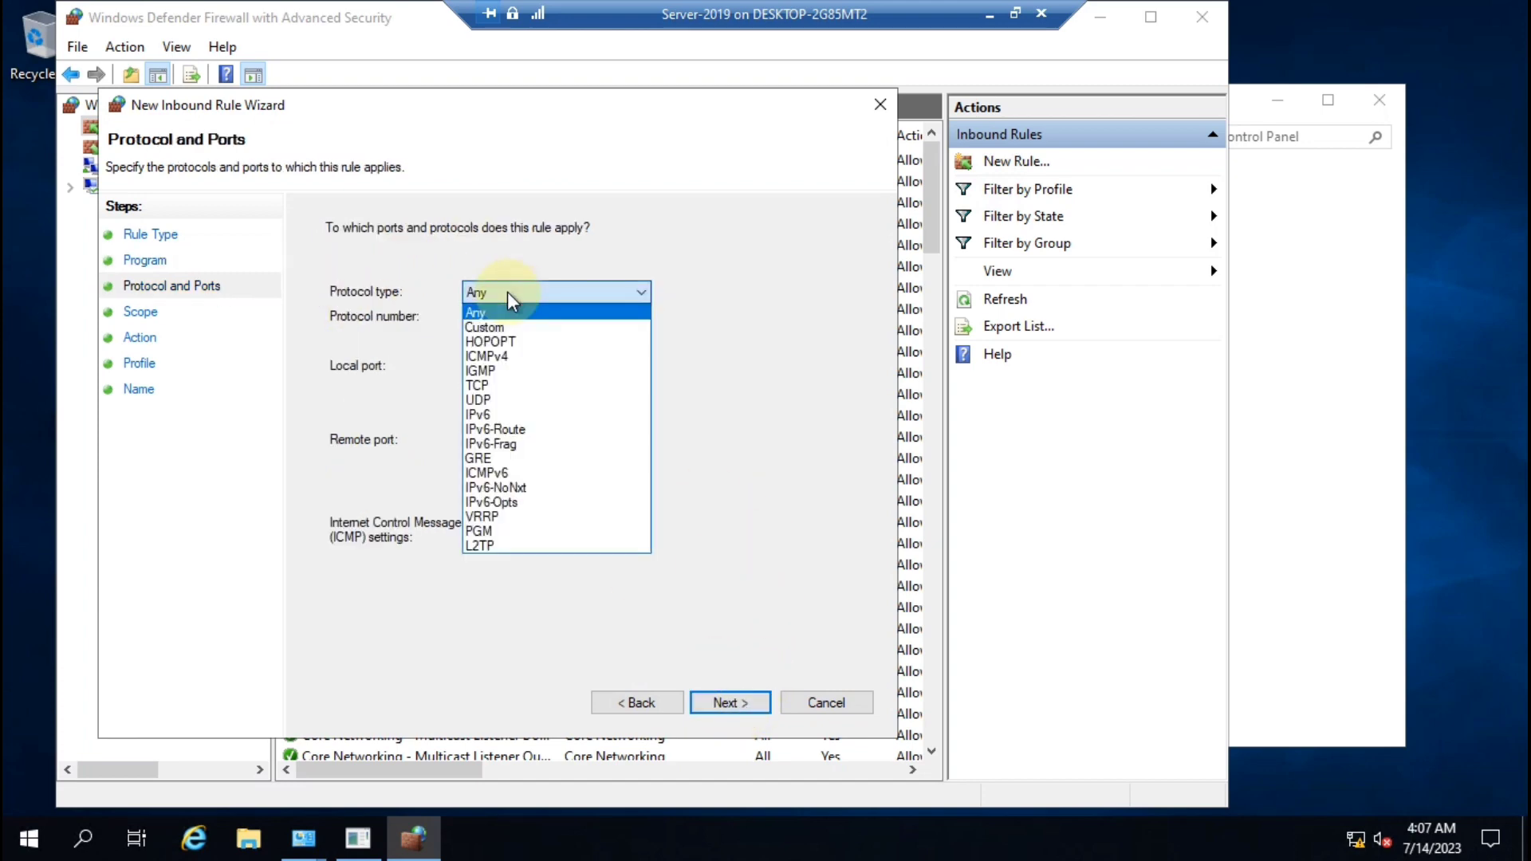
click(495, 355)
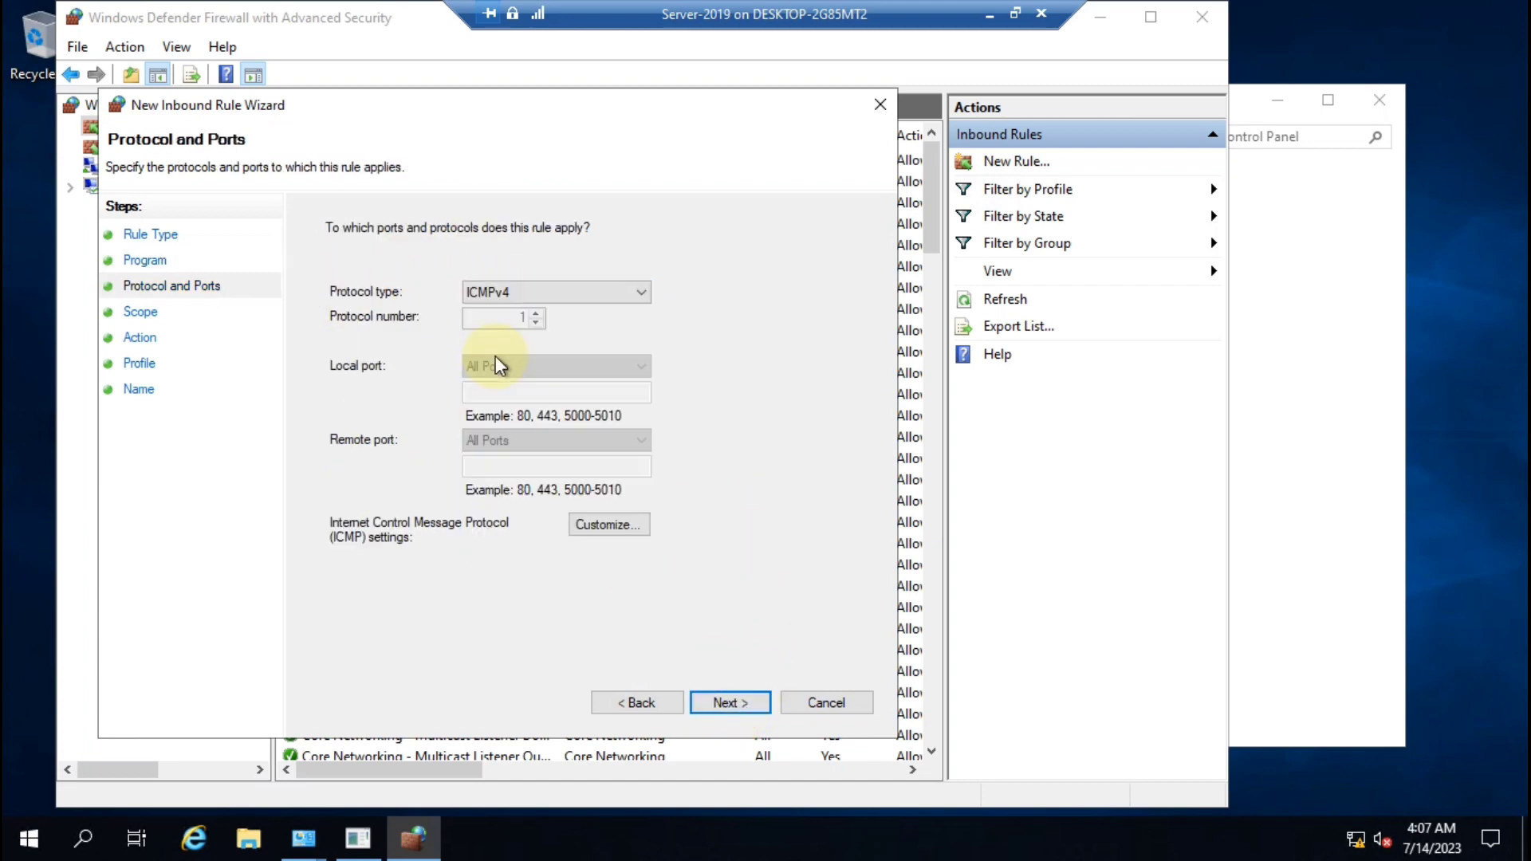
click(532, 295)
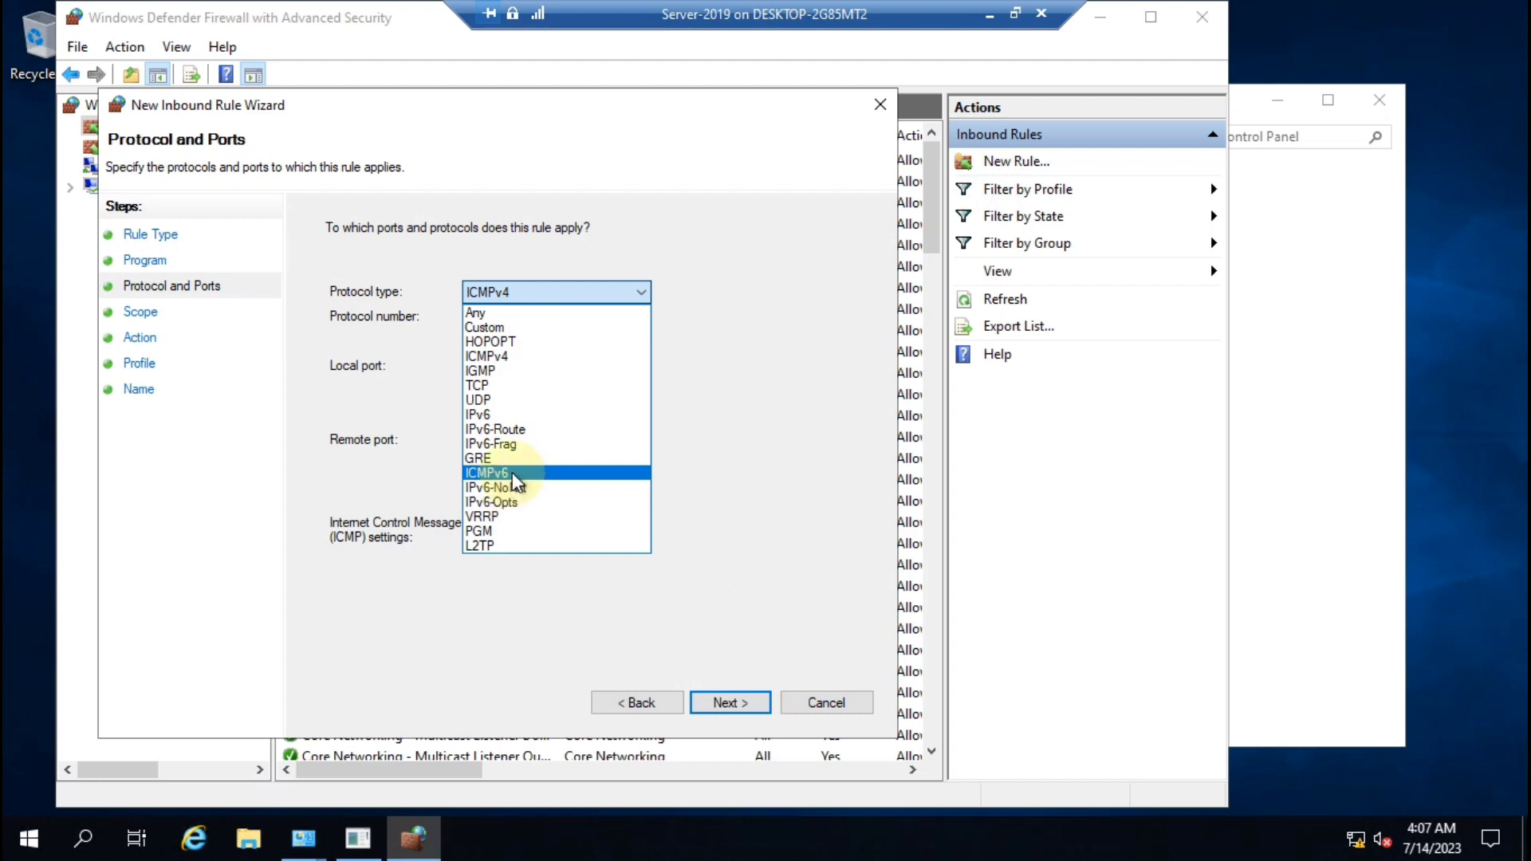
click(516, 357)
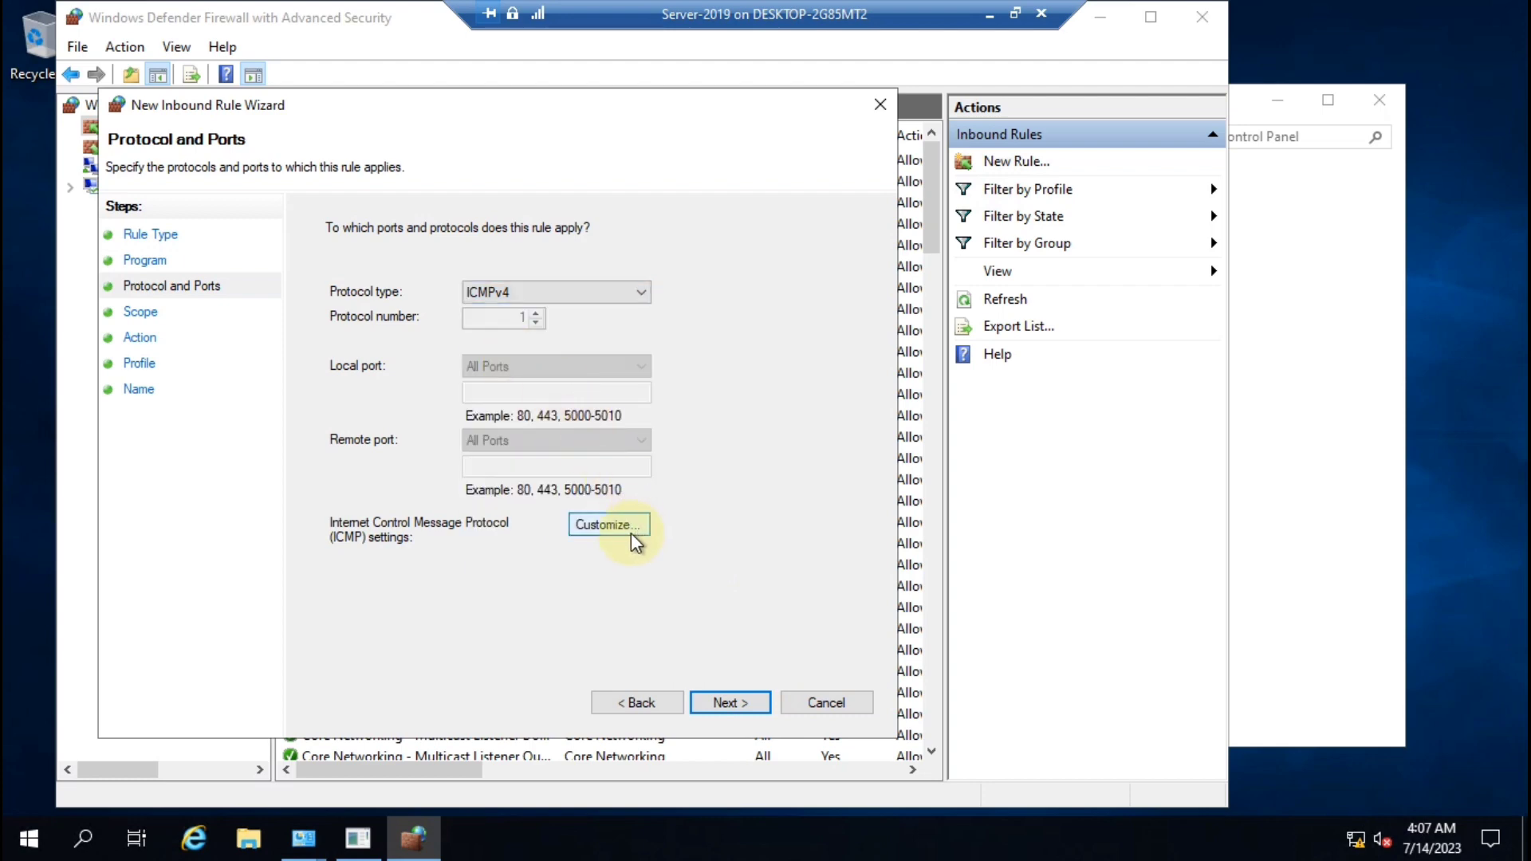
click(610, 526)
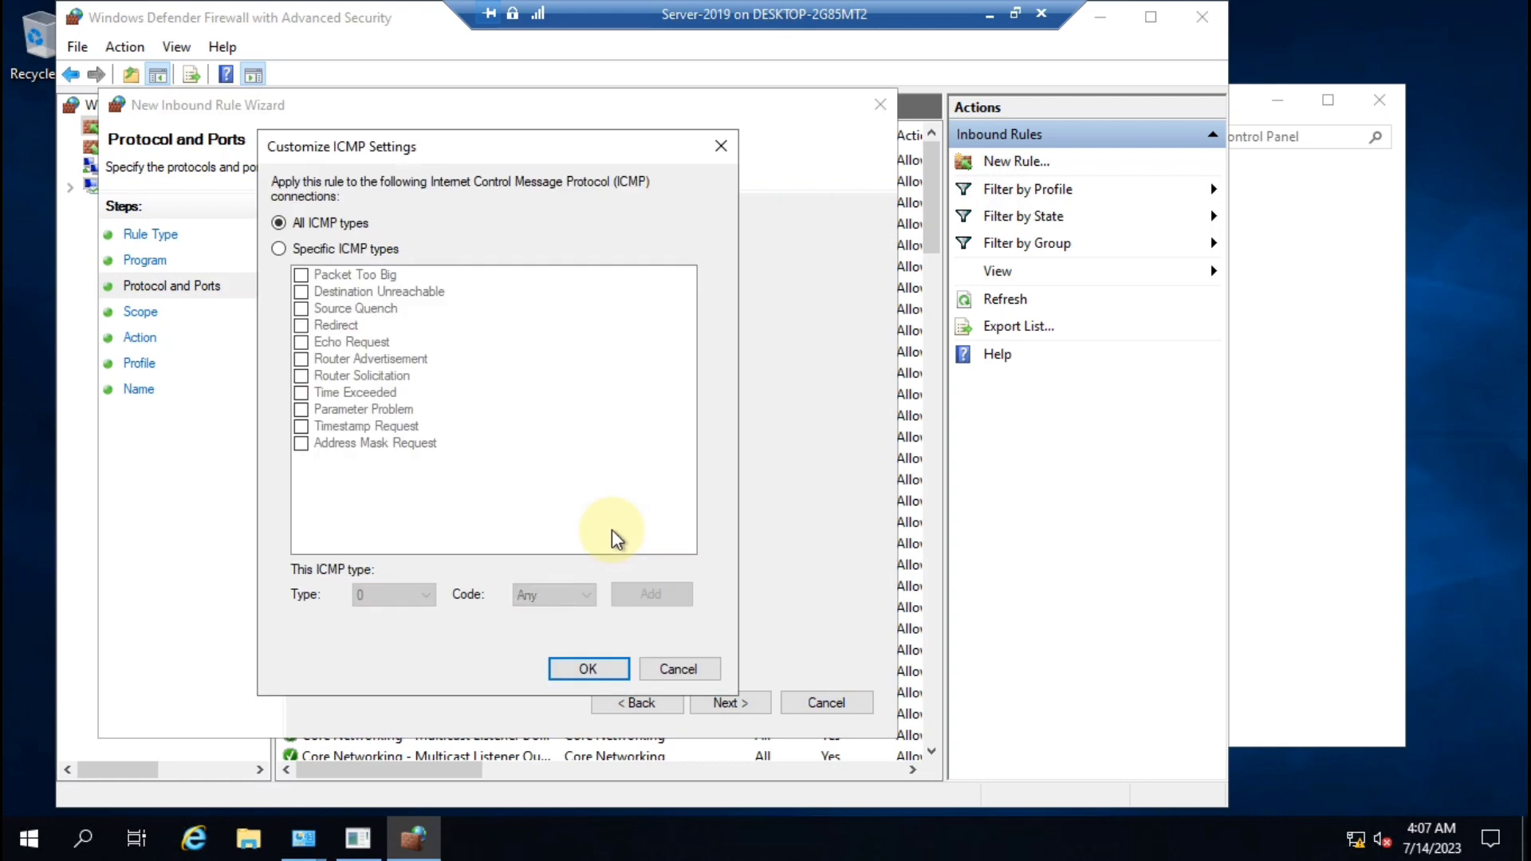
click(281, 250)
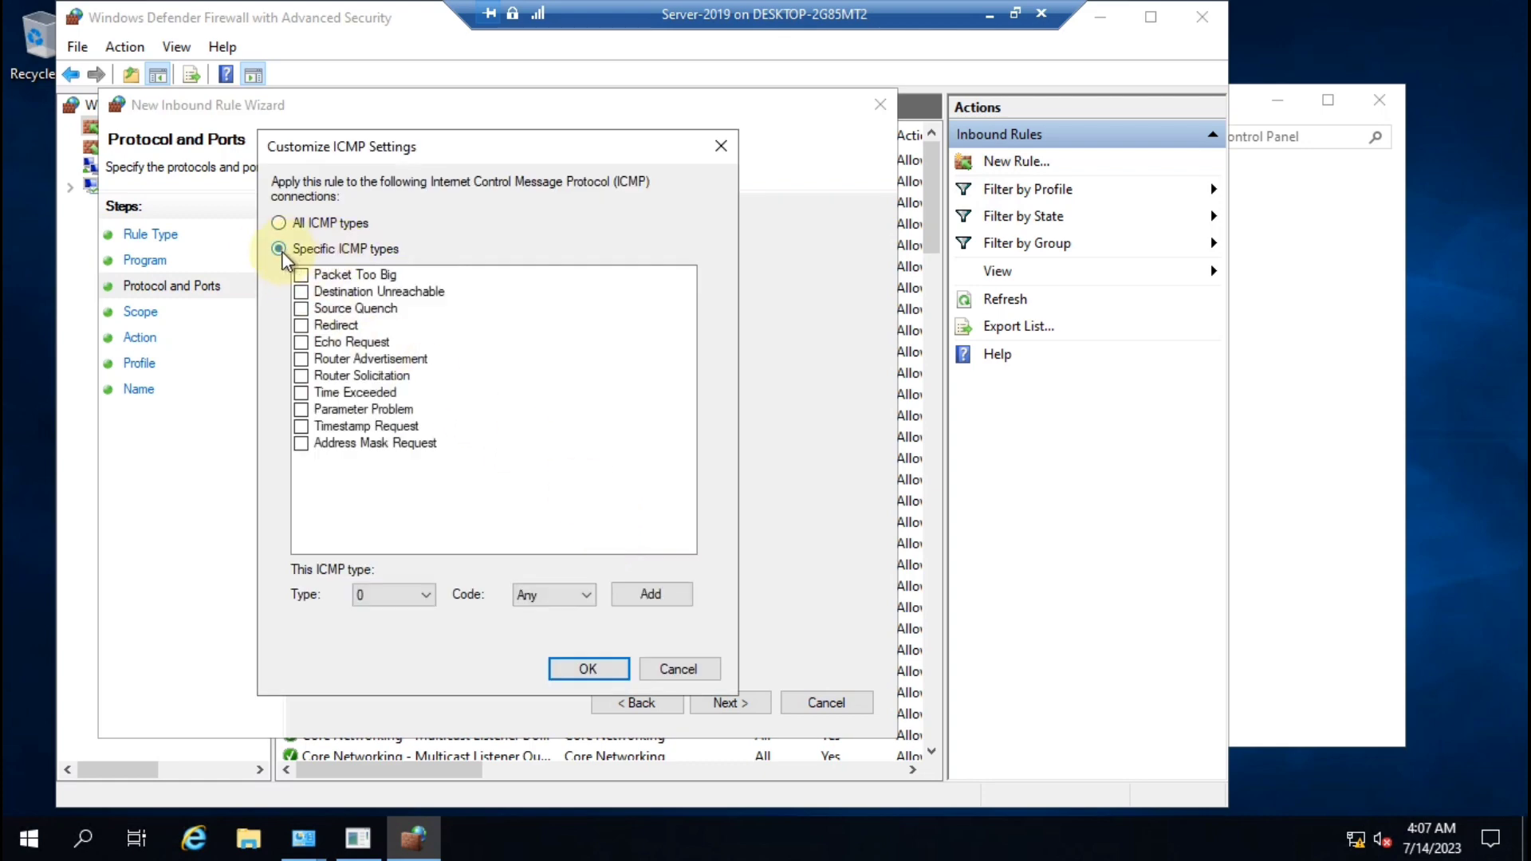
click(302, 343)
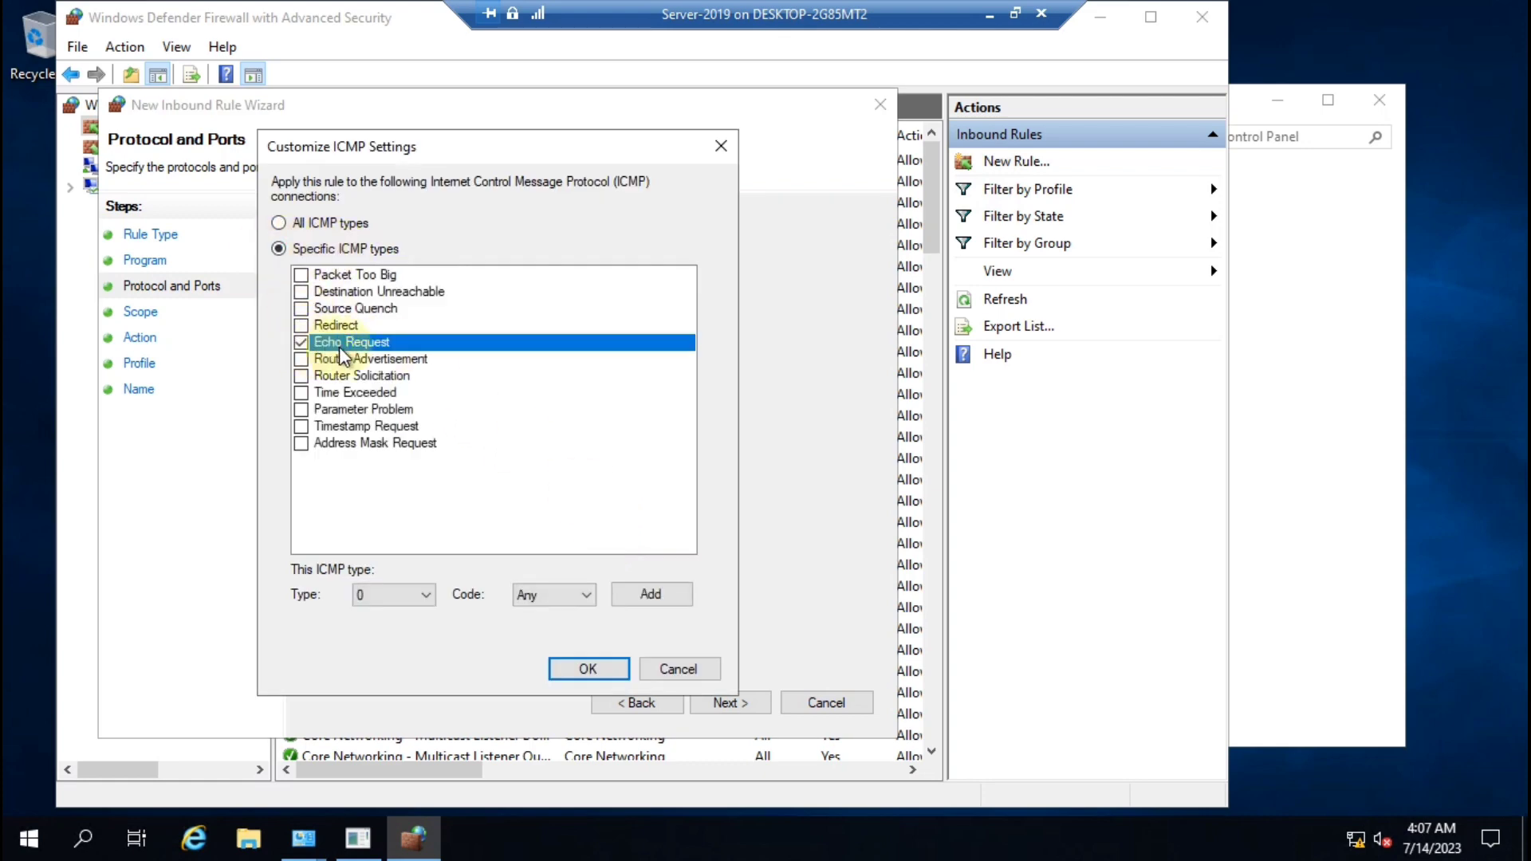
click(580, 670)
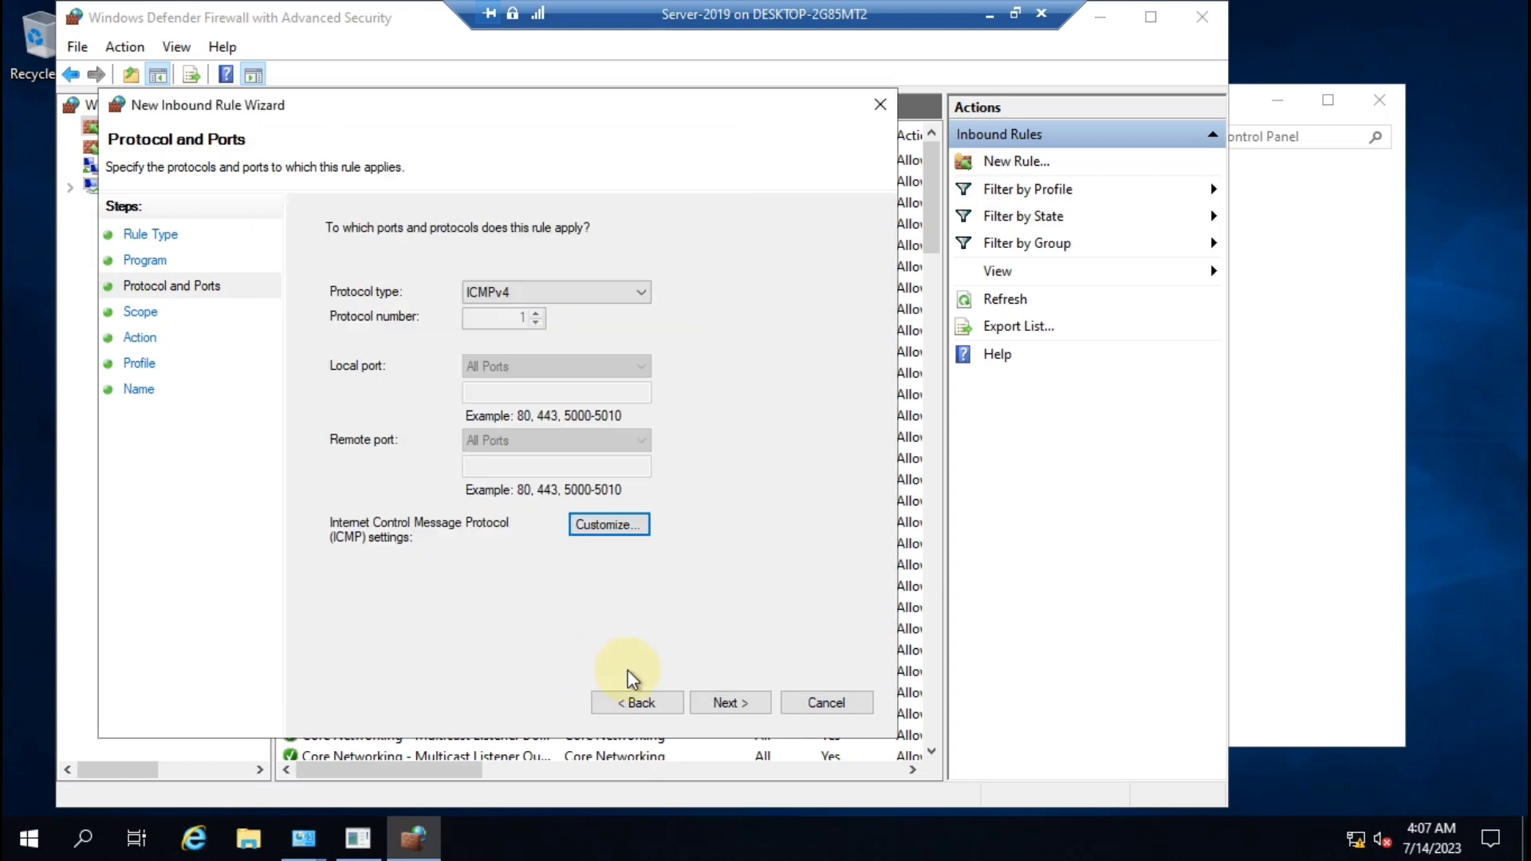
click(728, 700)
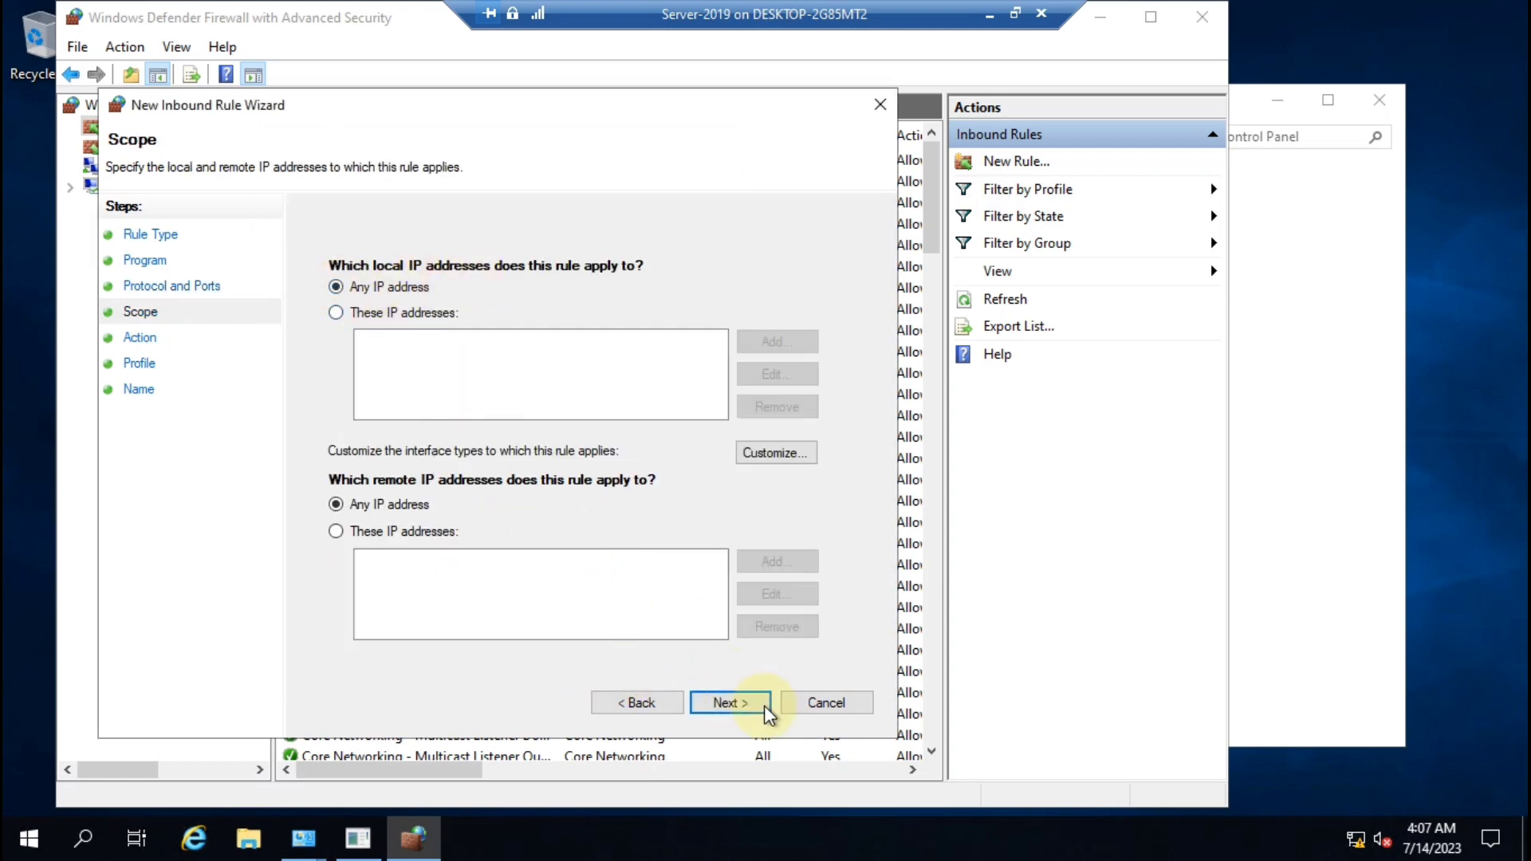
Keep any local and remote IP address, allow the connection, and apply the server rule to the Domain, Private and Public profiles
click(745, 705)
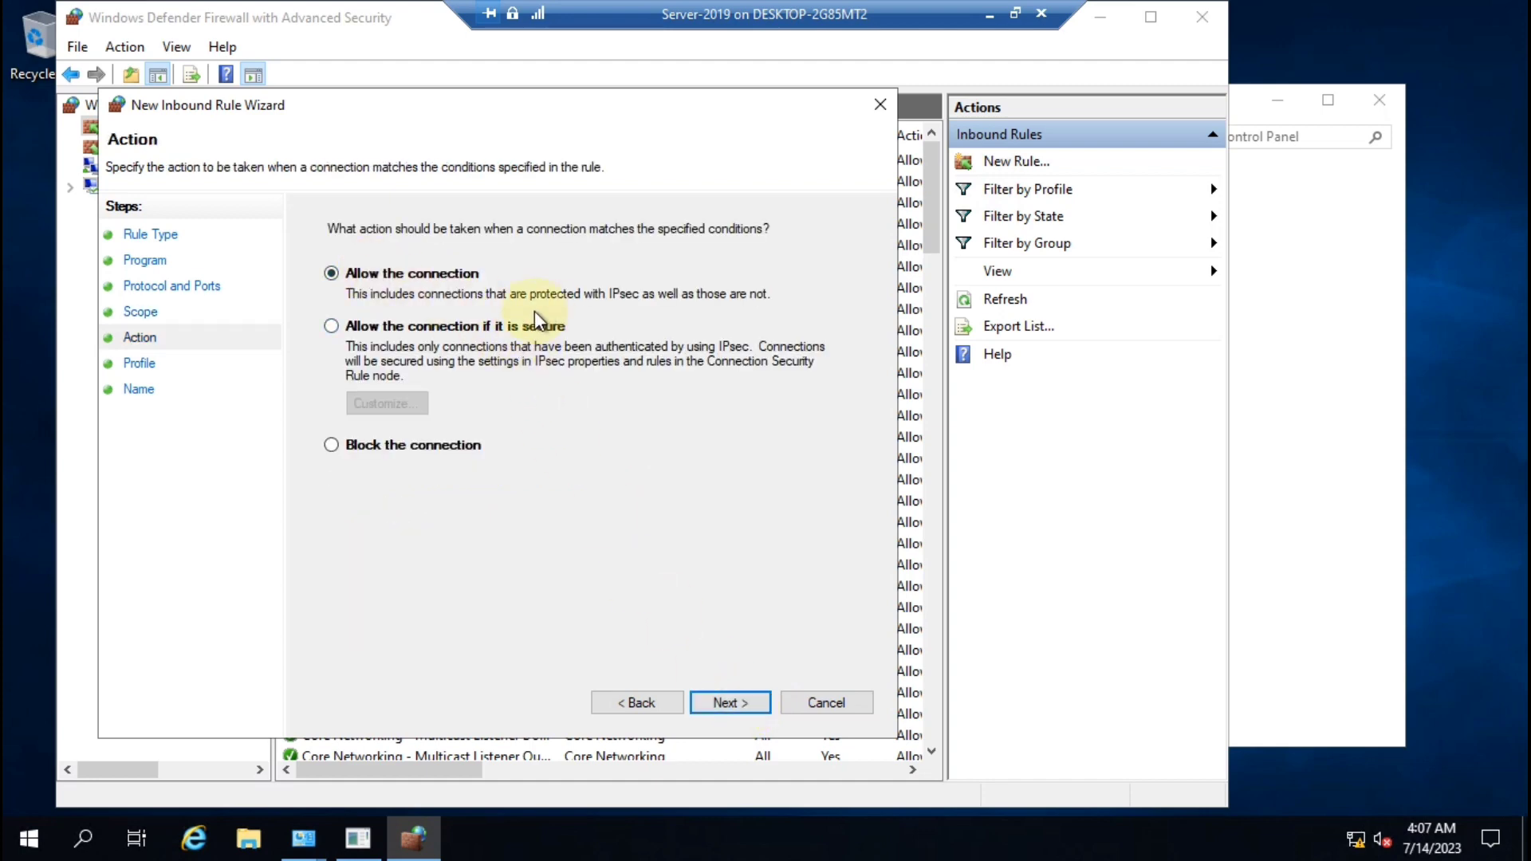
click(750, 706)
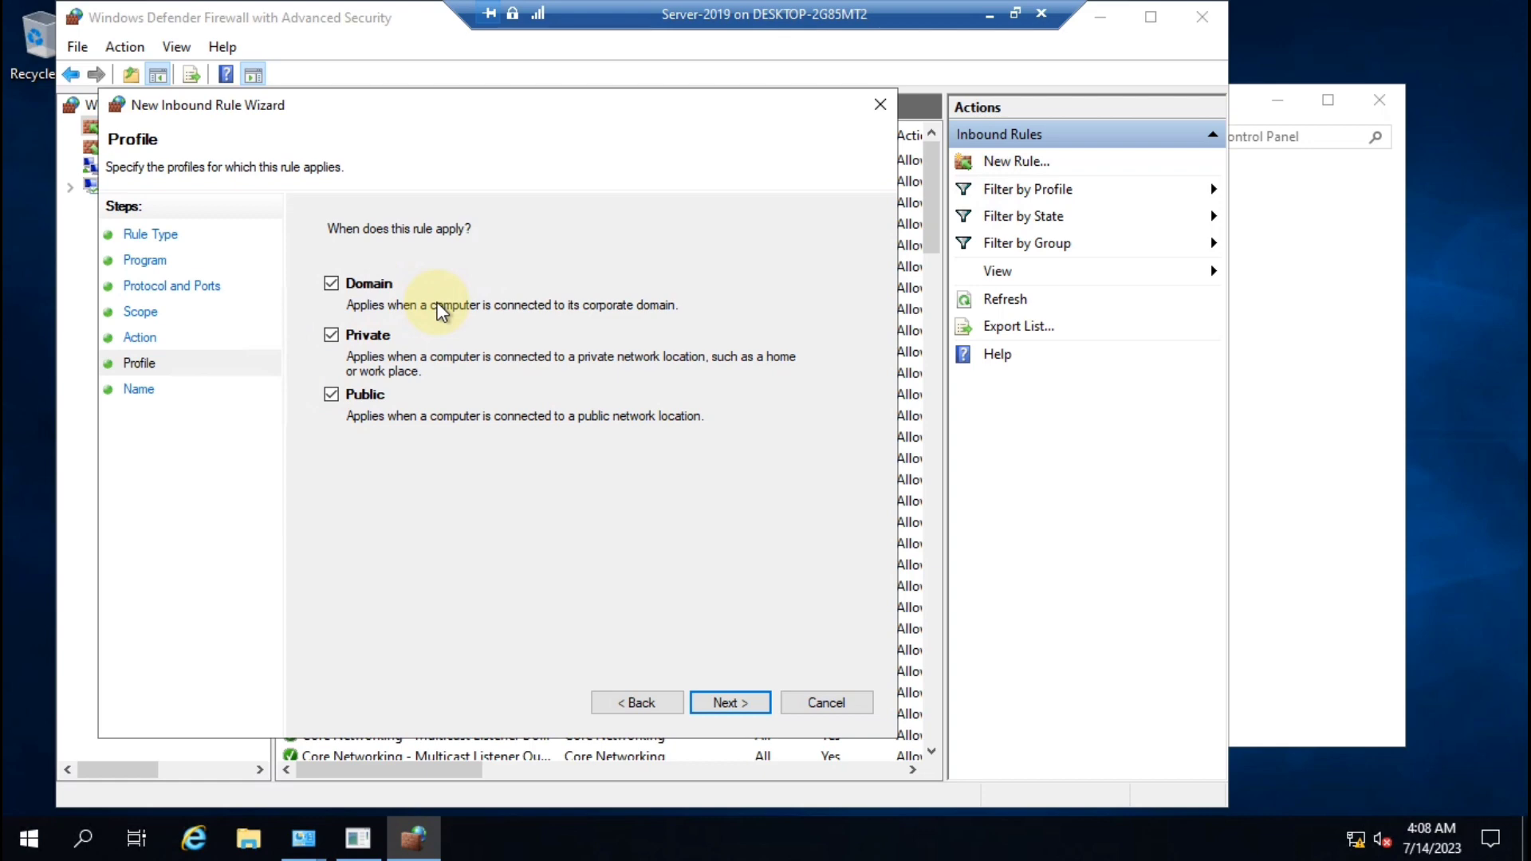
click(726, 701)
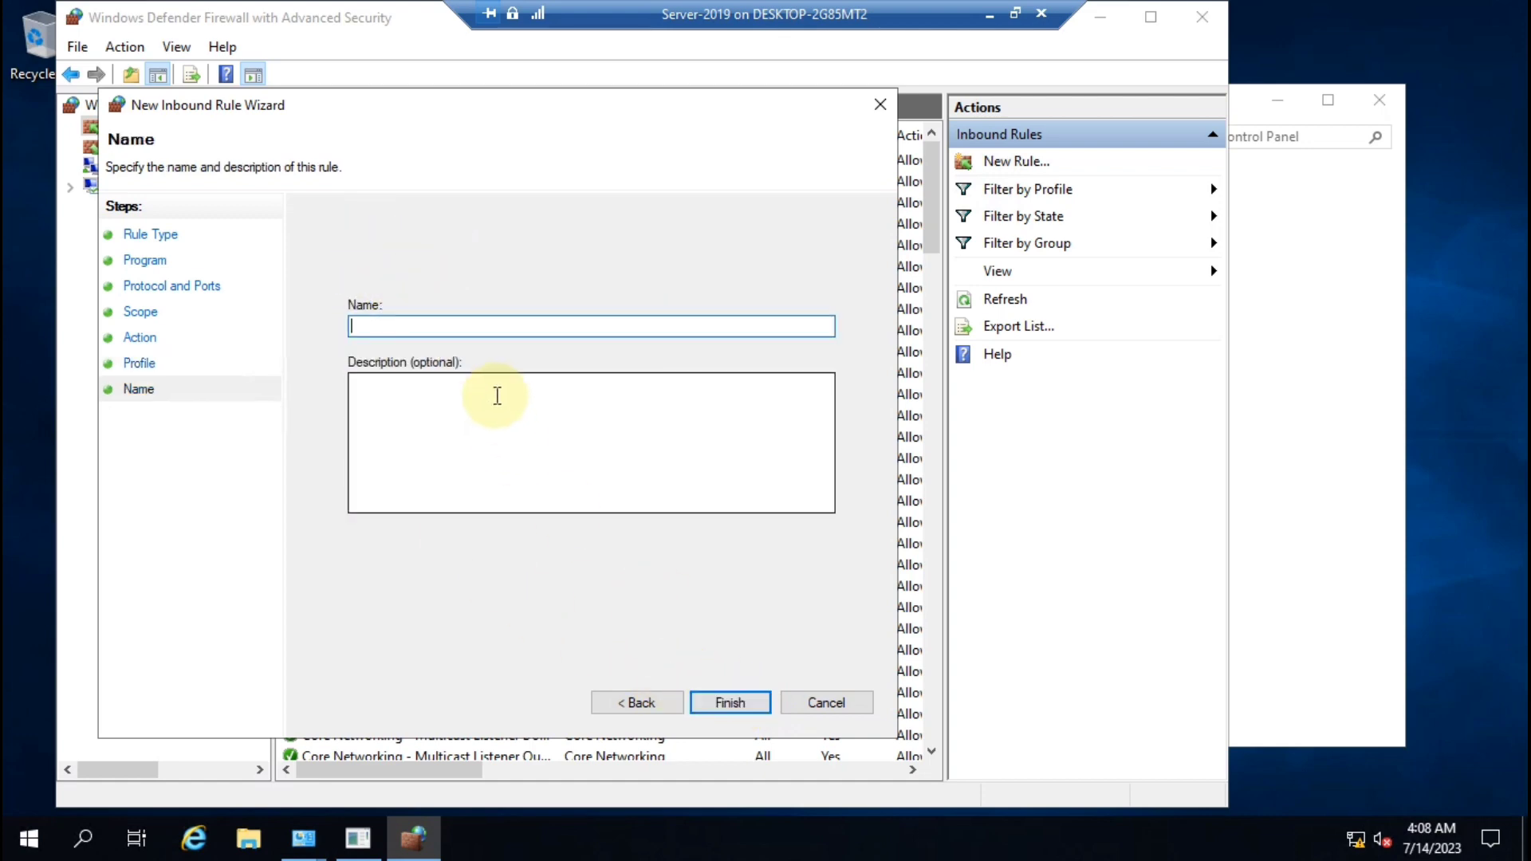
Name the rule "SERVER-2019-ICMP" and create it
text(sER)
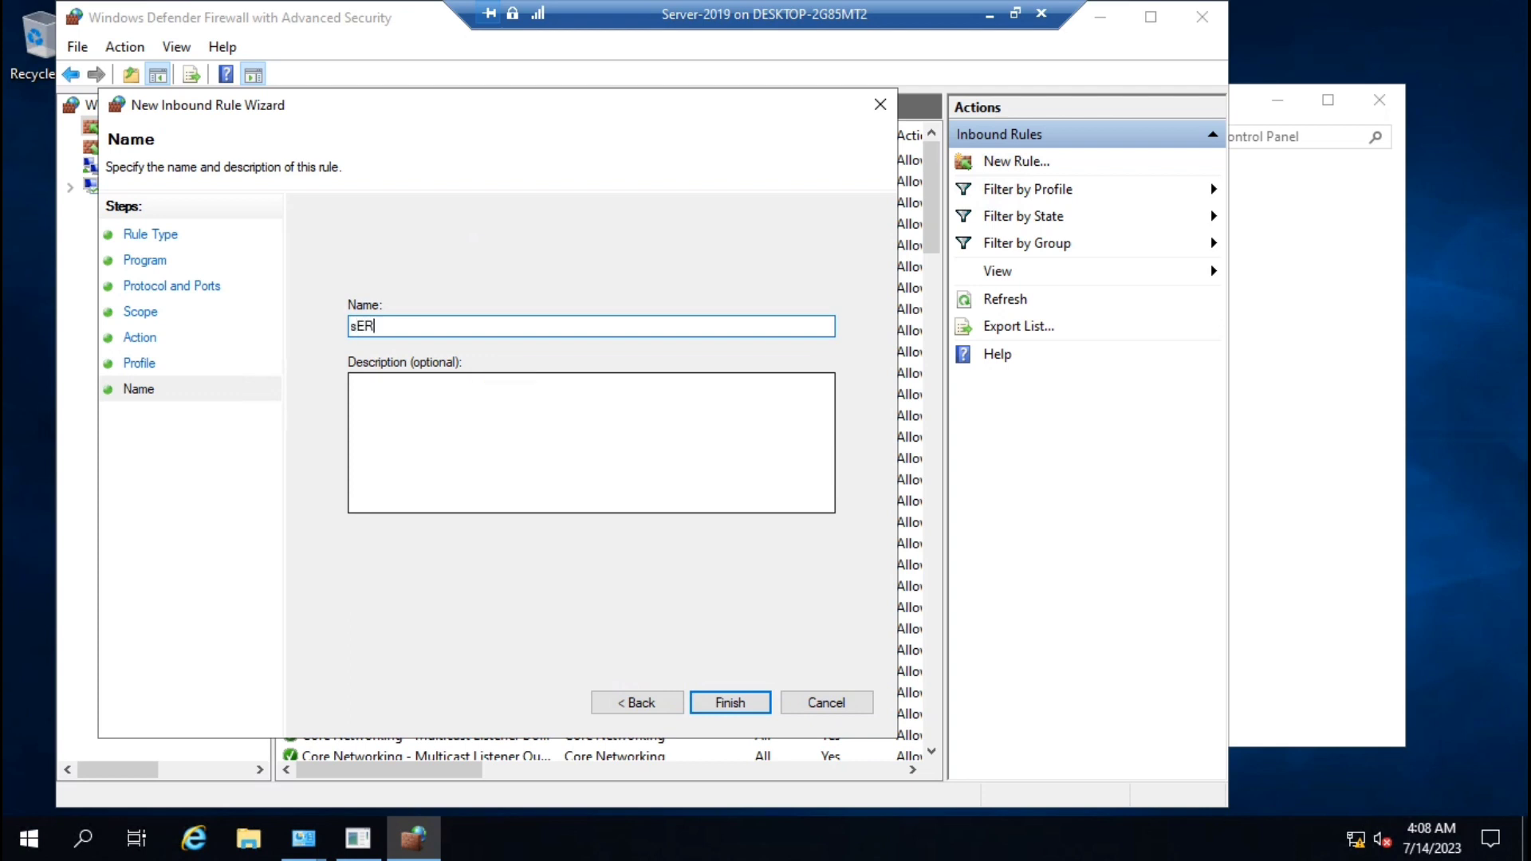
text(VER-2019-ICMP)
key(Delete)
text(S)
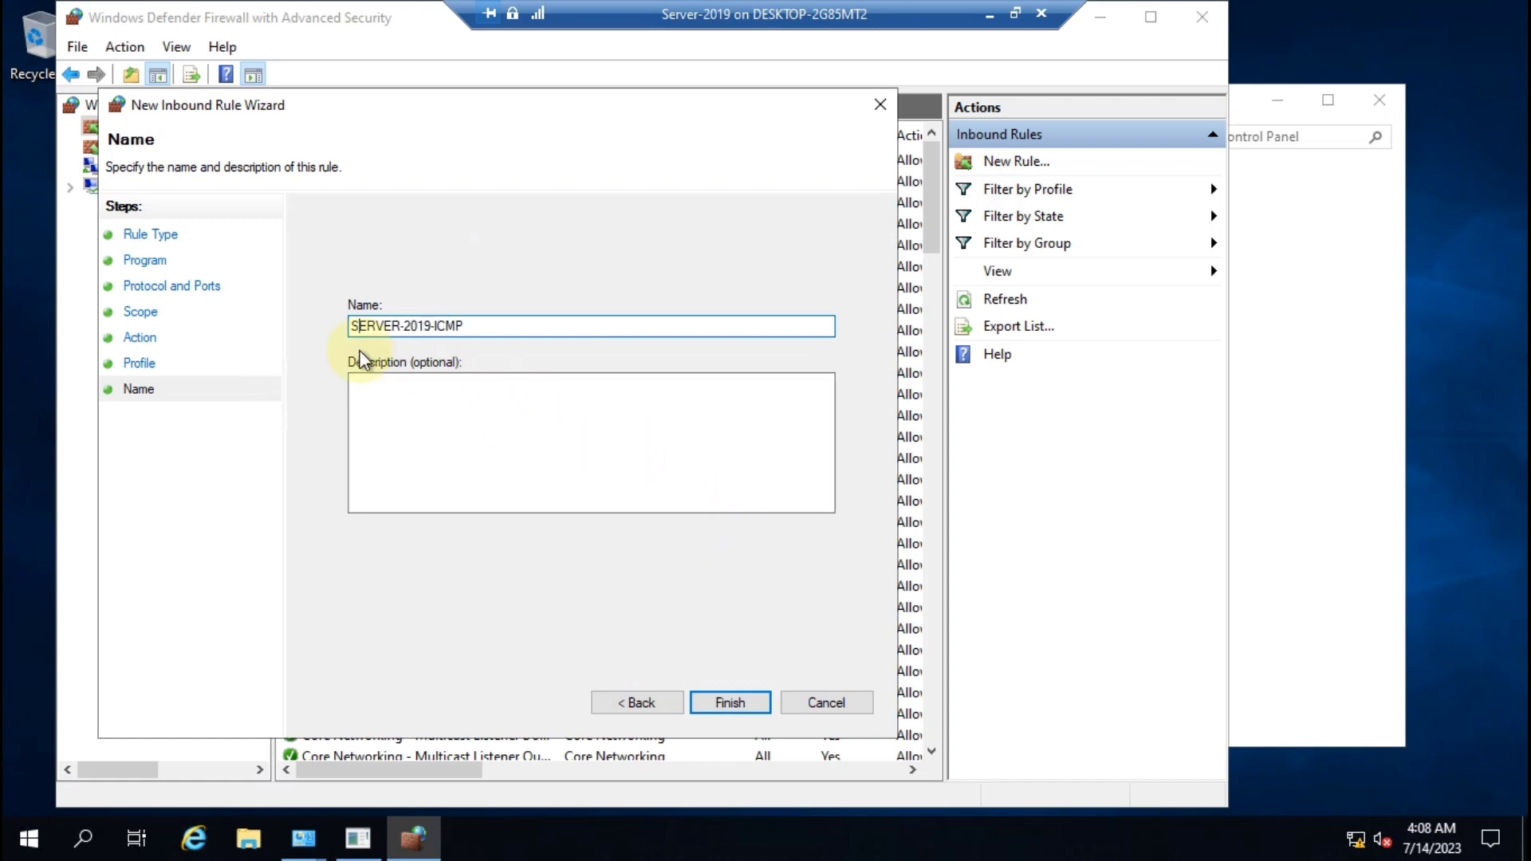
key(ctrl+a)
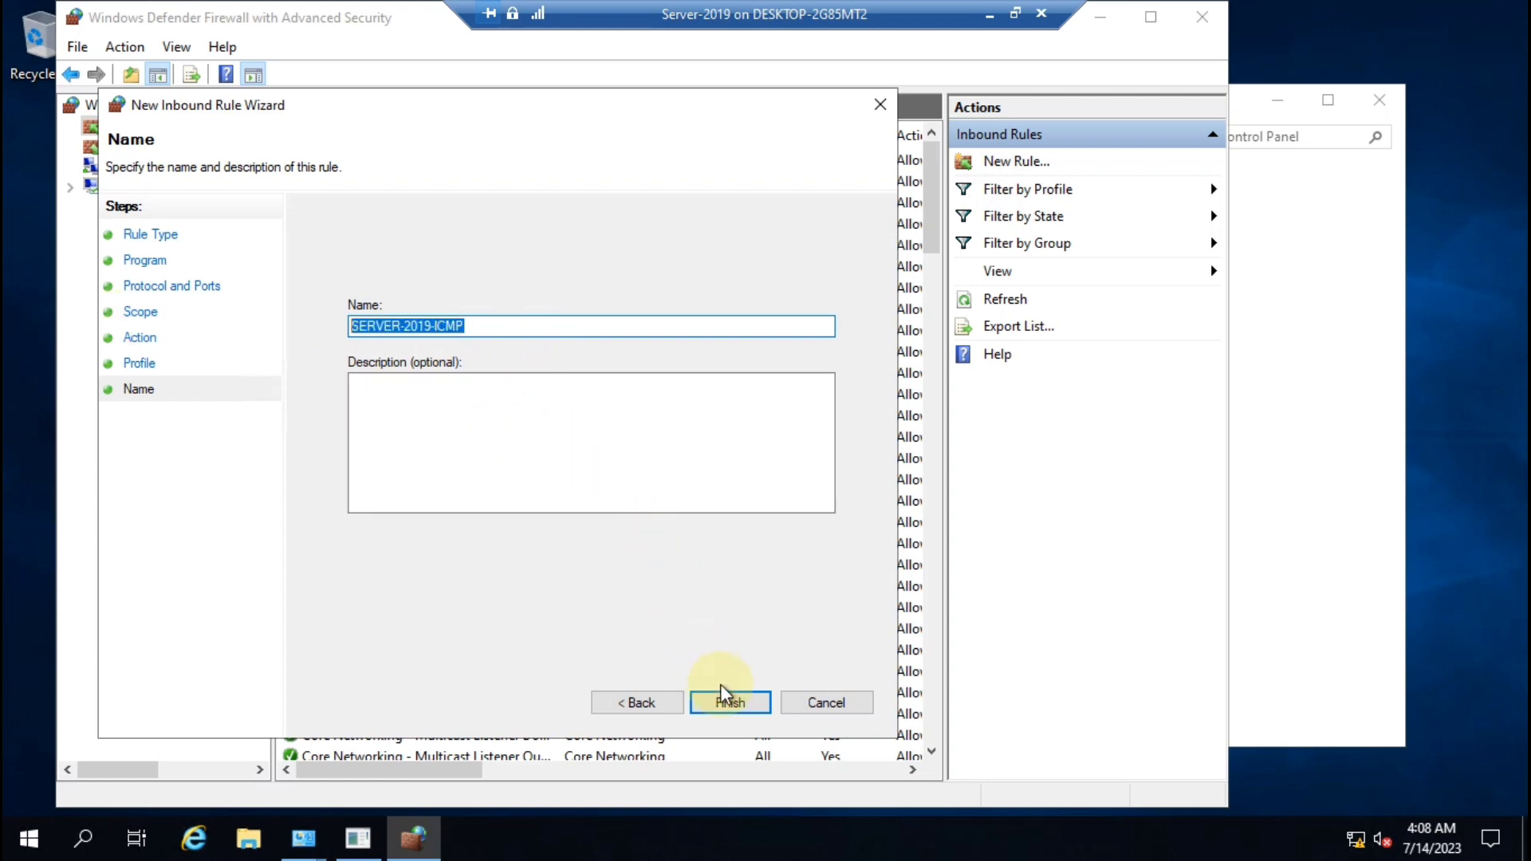
click(735, 701)
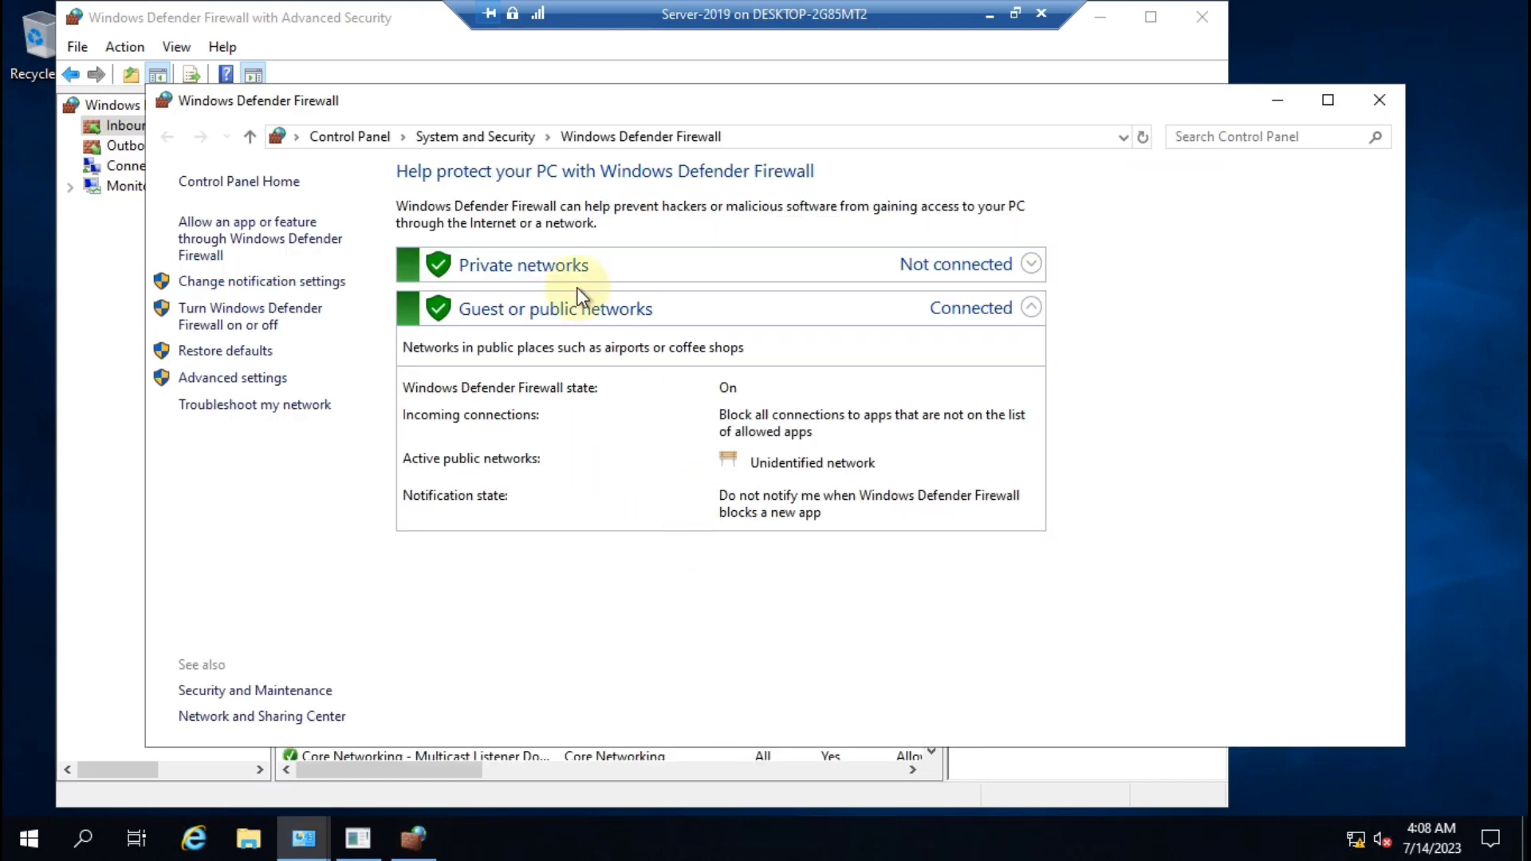
Check the SERVER-2019-ICMP rule in the inbound rules list and return to the Windows 10 host to examine its running ping
click(1380, 101)
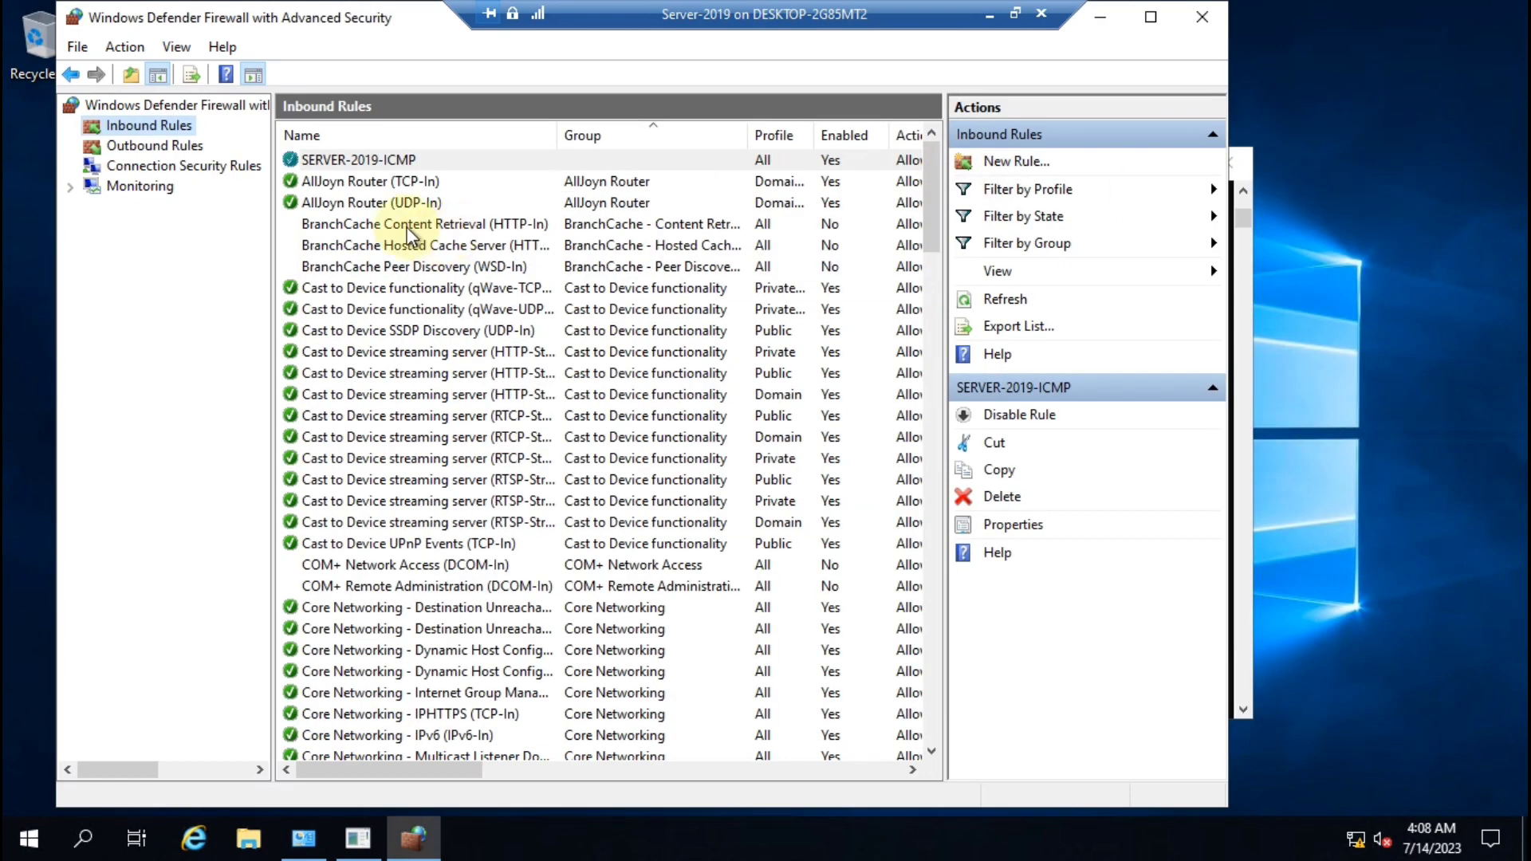
click(373, 162)
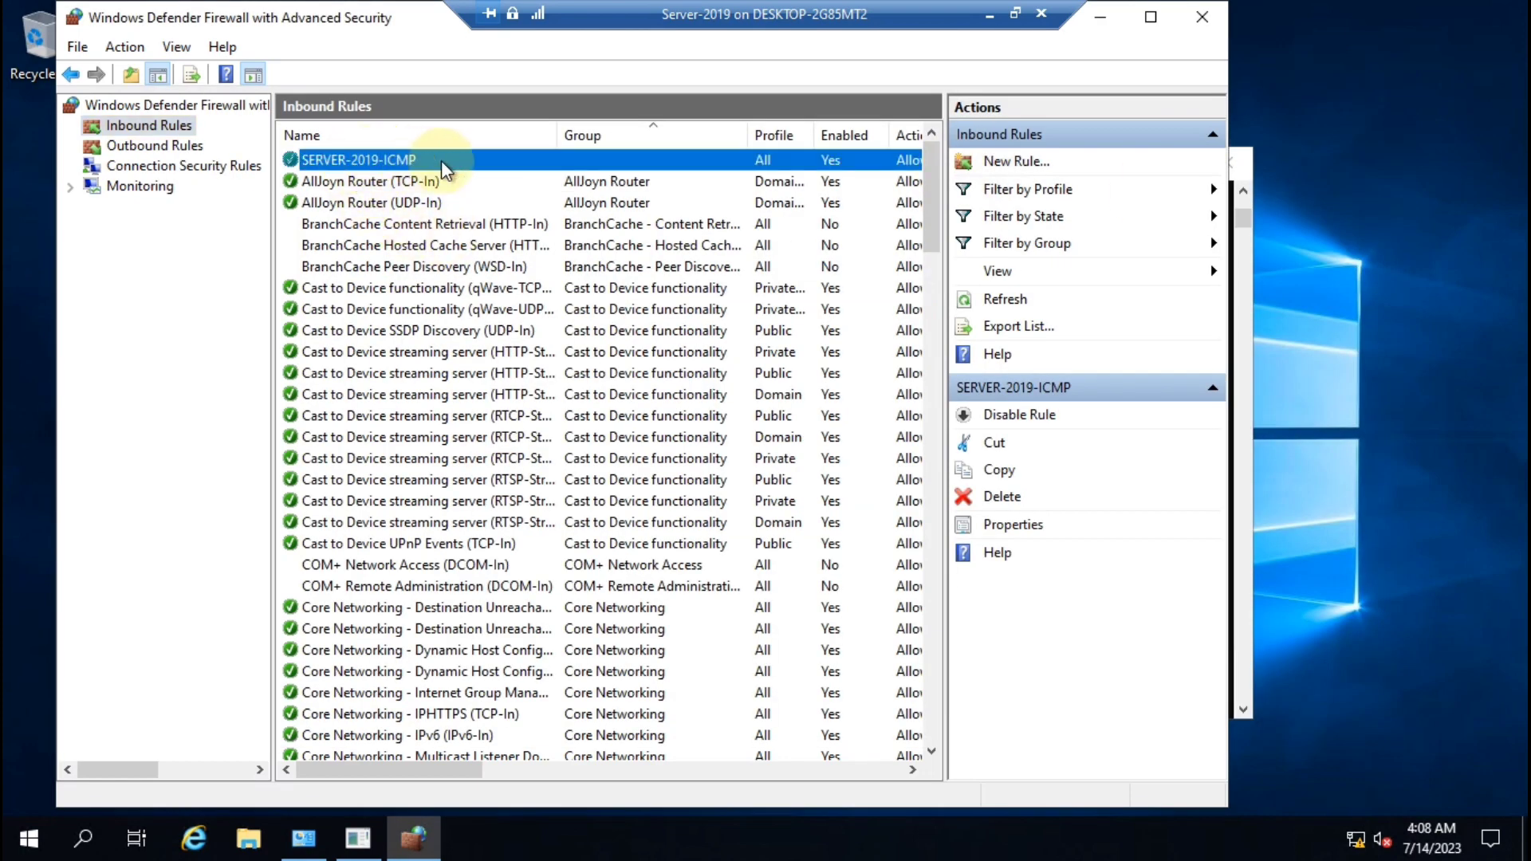
click(990, 18)
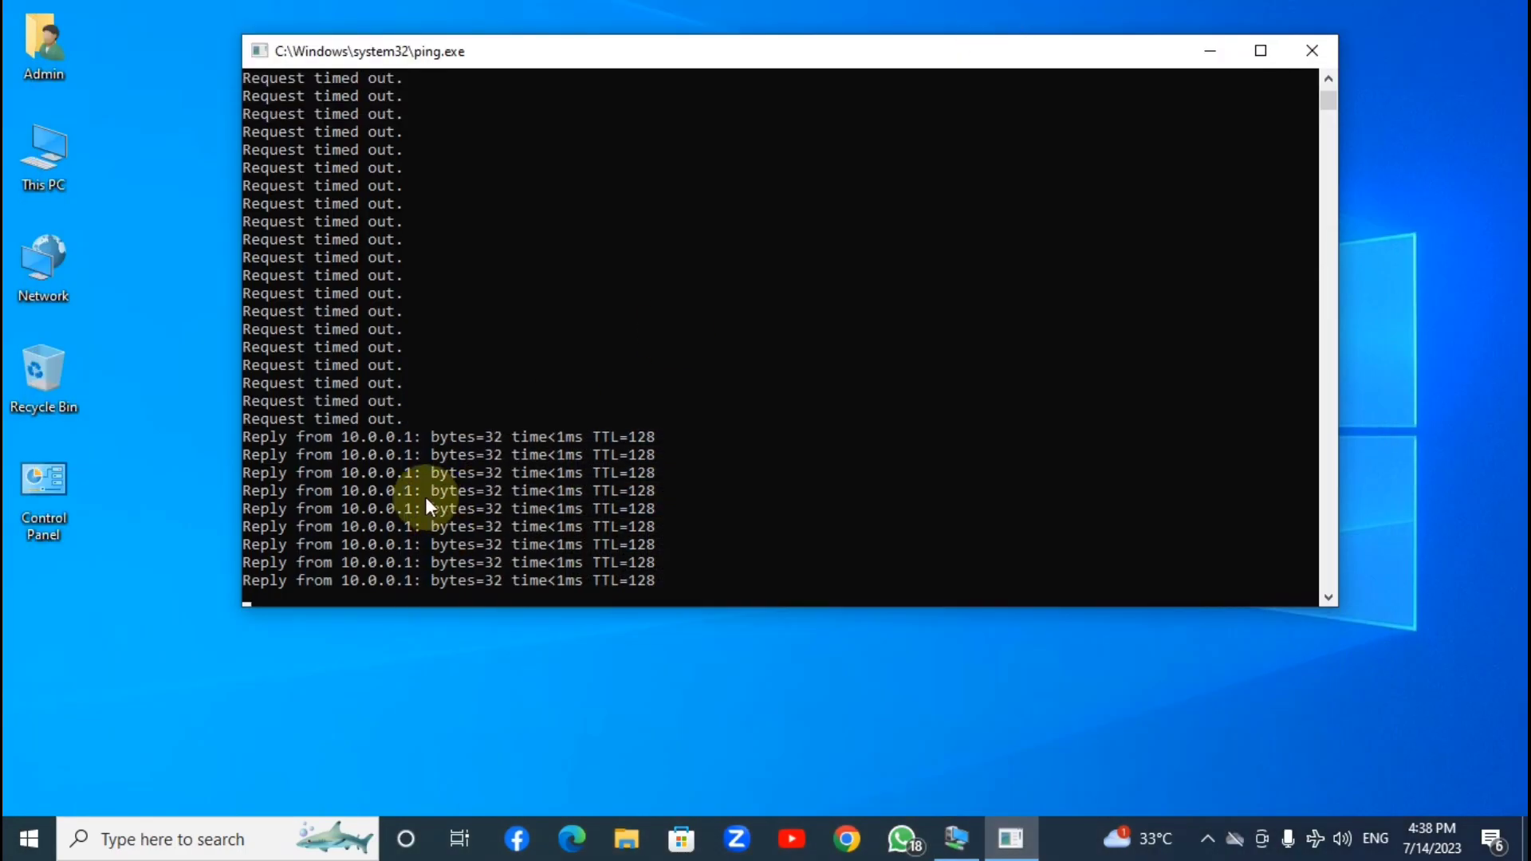